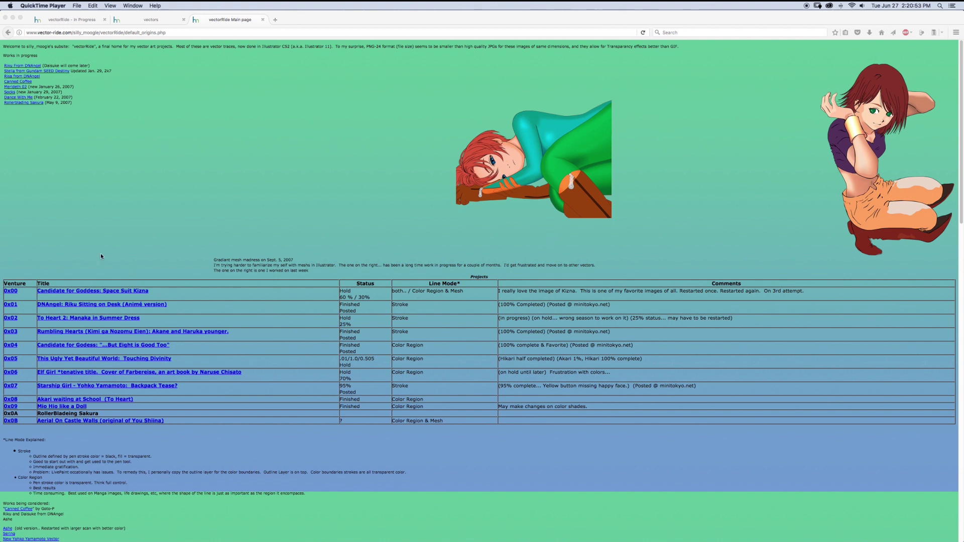
Open the Candidate for Goddess: Space Suit Kizna project, examine its gradient mesh artwork full size, and return to the project list.
{"action": "left_click", "coordinate": [125, 293]}
{"action": "left_click", "coordinate": [125, 293]}
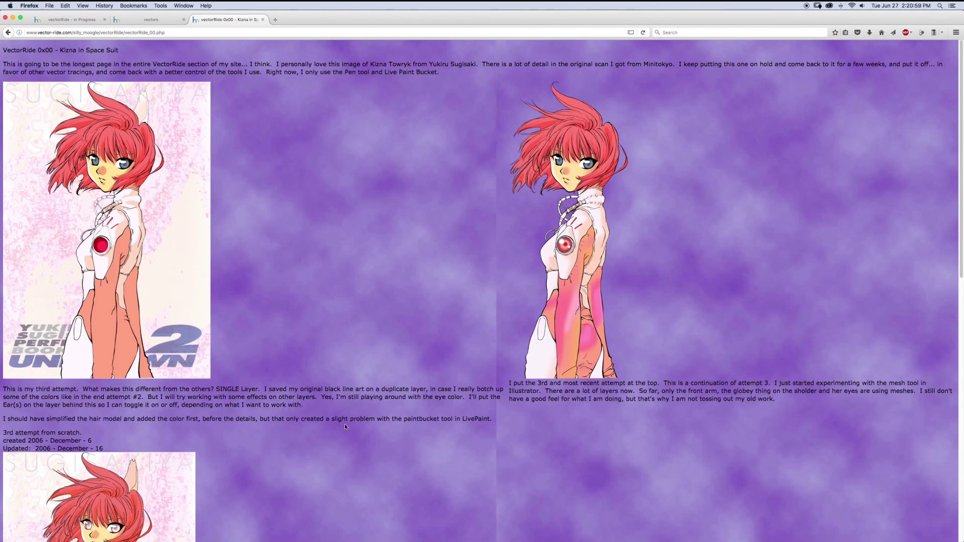
{"action": "left_click", "coordinate": [577, 230]}
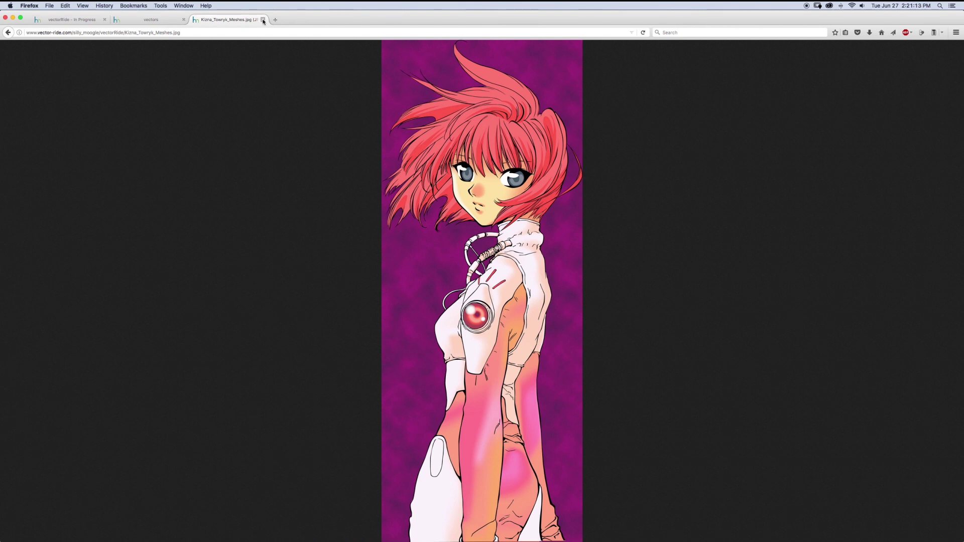
{"action": "left_click", "coordinate": [8, 32]}
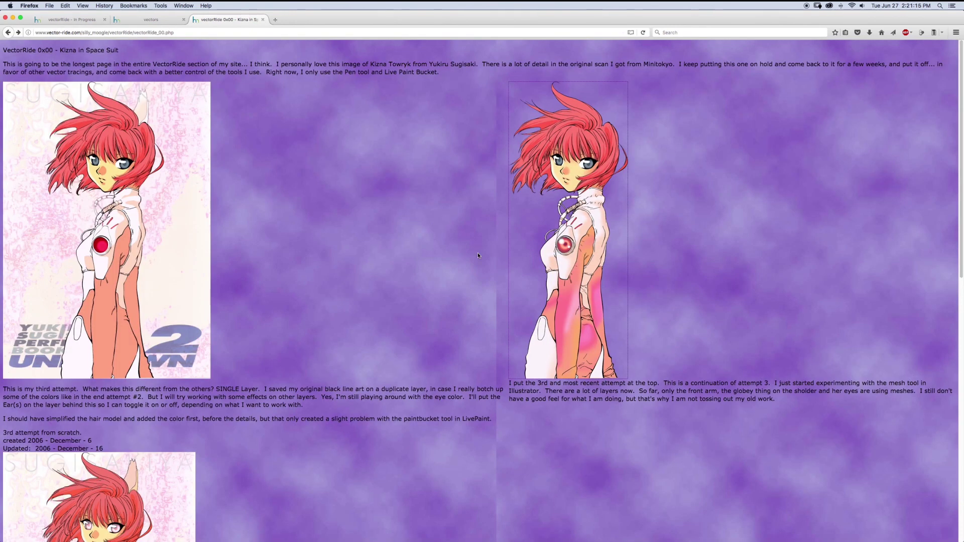
{"action": "left_click", "coordinate": [8, 33]}
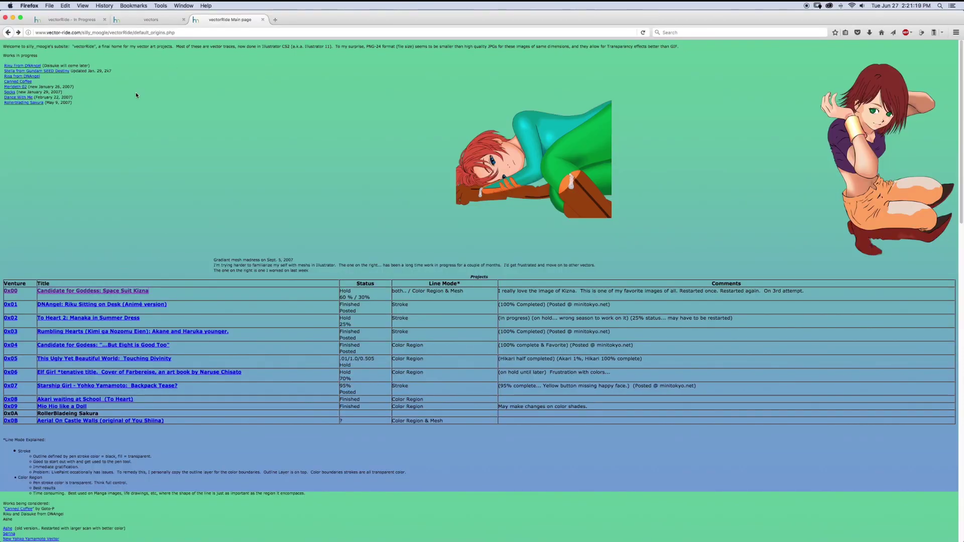
Open the Rumbling Hearts project and examine its coloured milestone and outline milestone images at full size.
{"action": "left_click", "coordinate": [135, 334]}
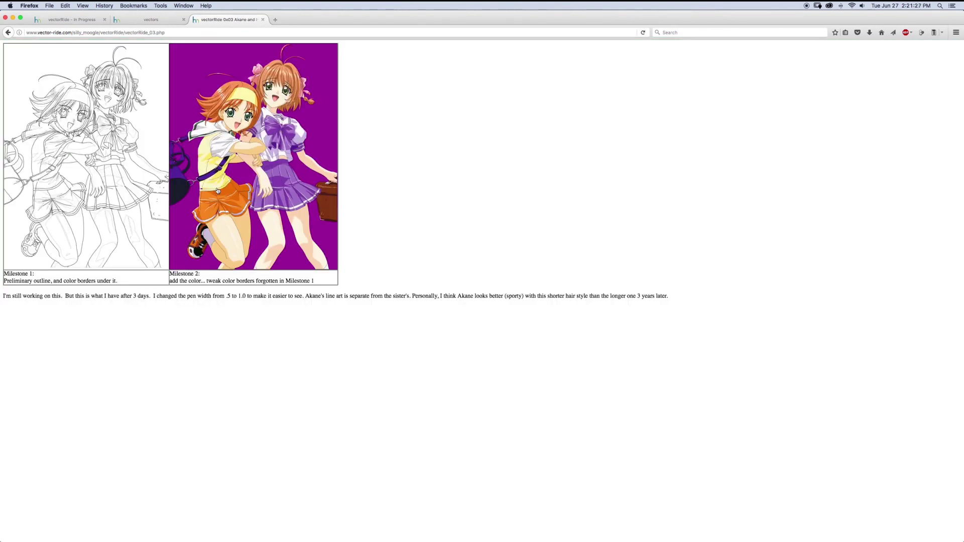
{"action": "left_click", "coordinate": [290, 157]}
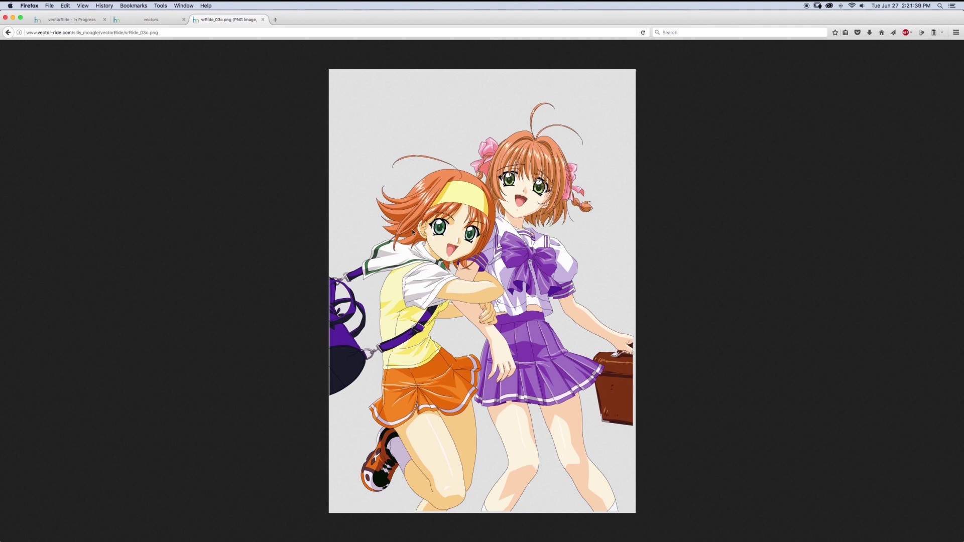
{"action": "left_click", "coordinate": [8, 32]}
{"action": "left_click", "coordinate": [85, 125]}
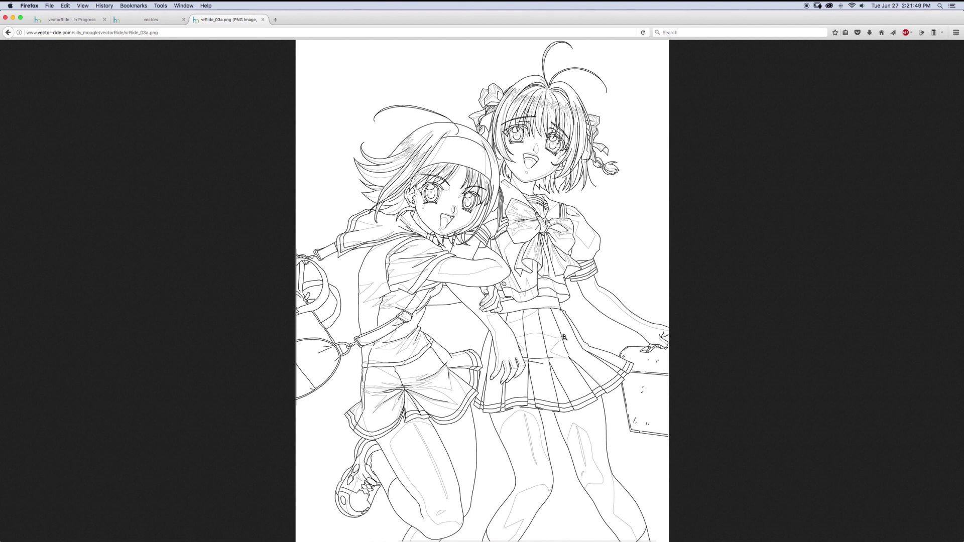
{"action": "left_click", "coordinate": [8, 33]}
{"action": "left_click", "coordinate": [153, 19]}
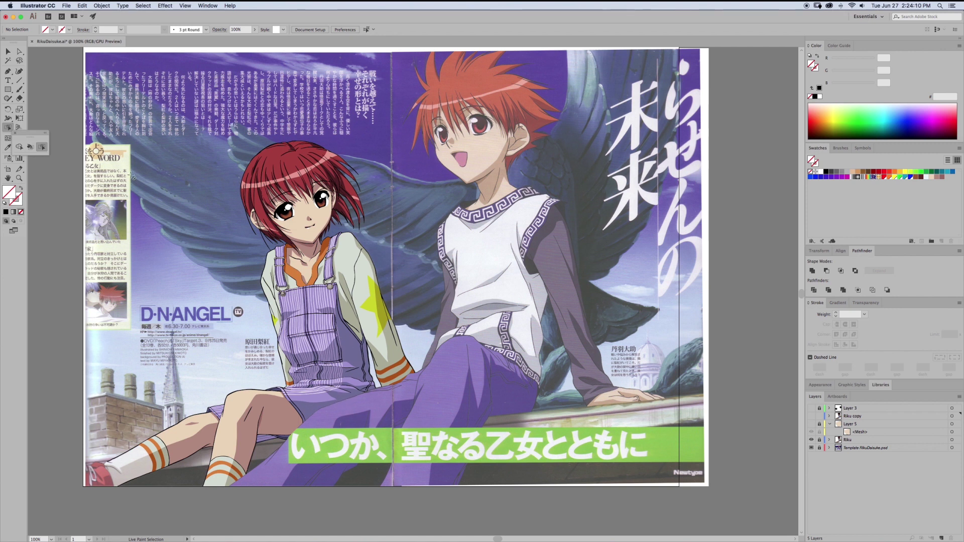
In Illustrator, create a 1024 x 1024 px RGB document and draw three overlapping rectangles, about 382 x 219, 219 x 233 and 219 x 264 px.
{"action": "key", "text": "super+n"}
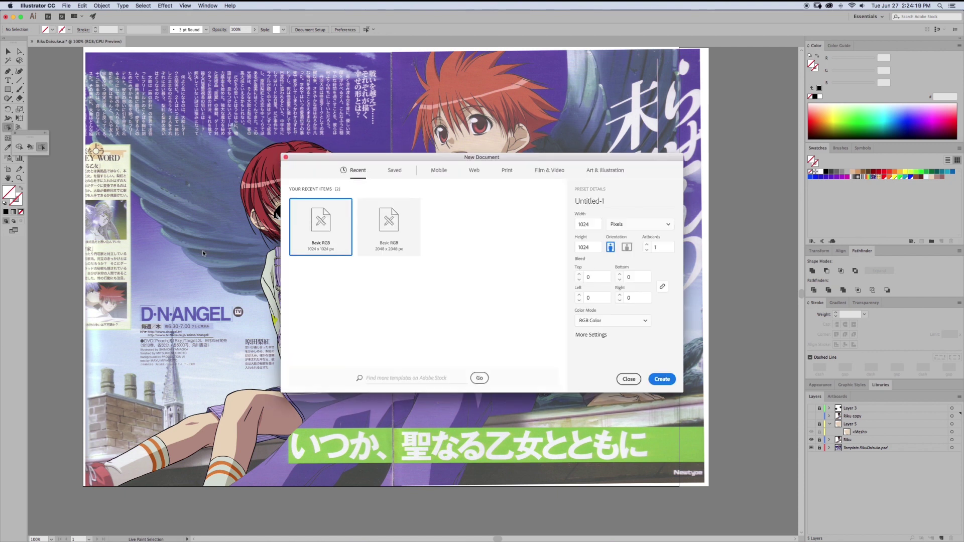
{"action": "key", "text": "Return"}
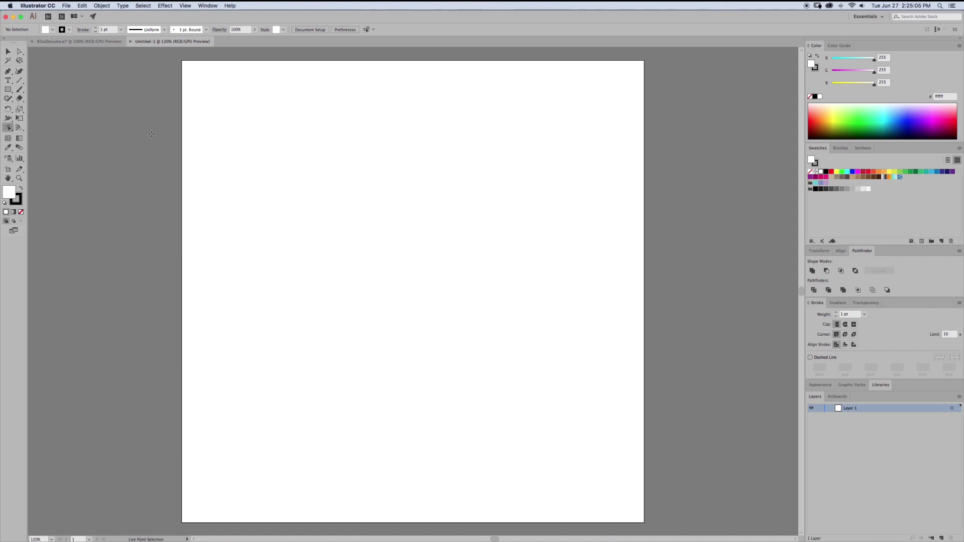
{"action": "left_click", "coordinate": [8, 90]}
{"action": "left_click_drag", "start_coordinate": [268, 132], "coordinate": [441, 230]}
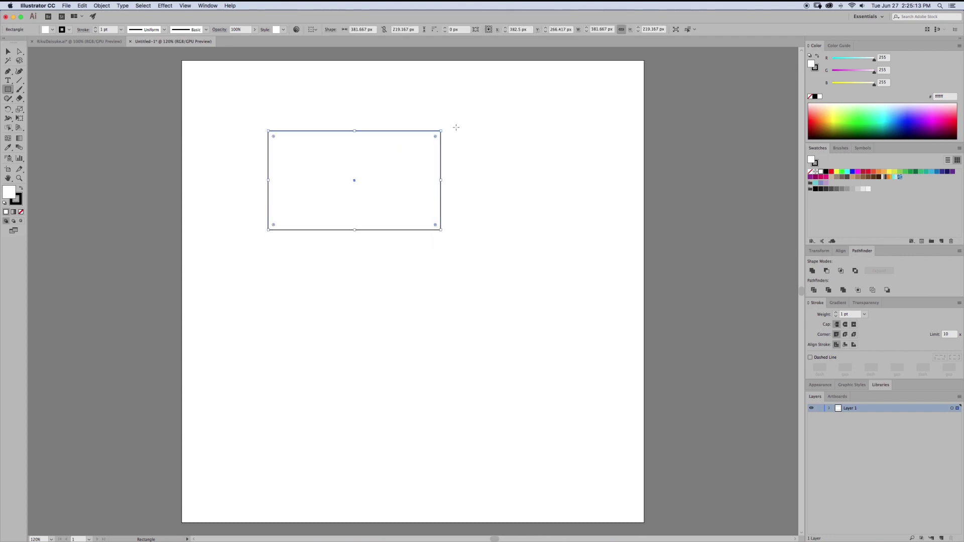
{"action": "left_click_drag", "start_coordinate": [501, 101], "coordinate": [402, 206]}
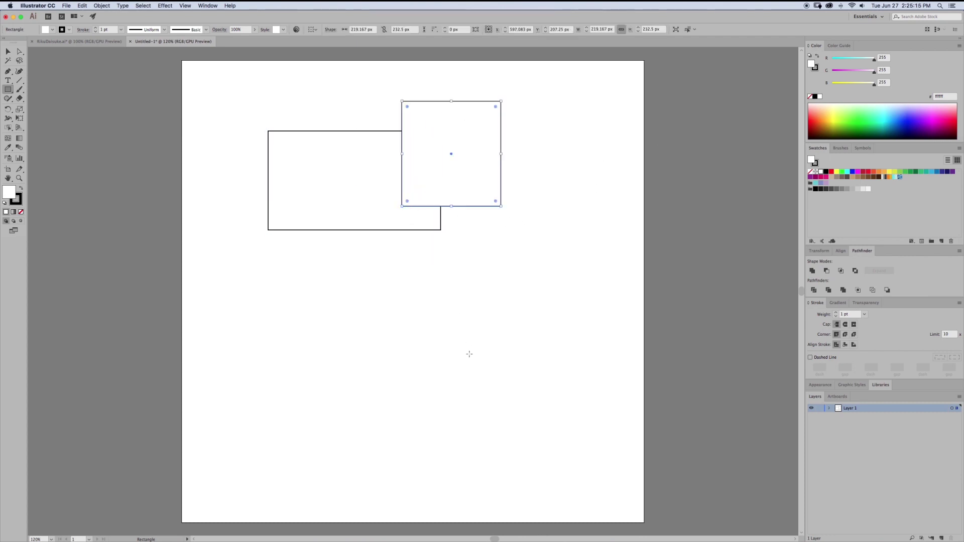
{"action": "left_click_drag", "start_coordinate": [335, 294], "coordinate": [432, 176]}
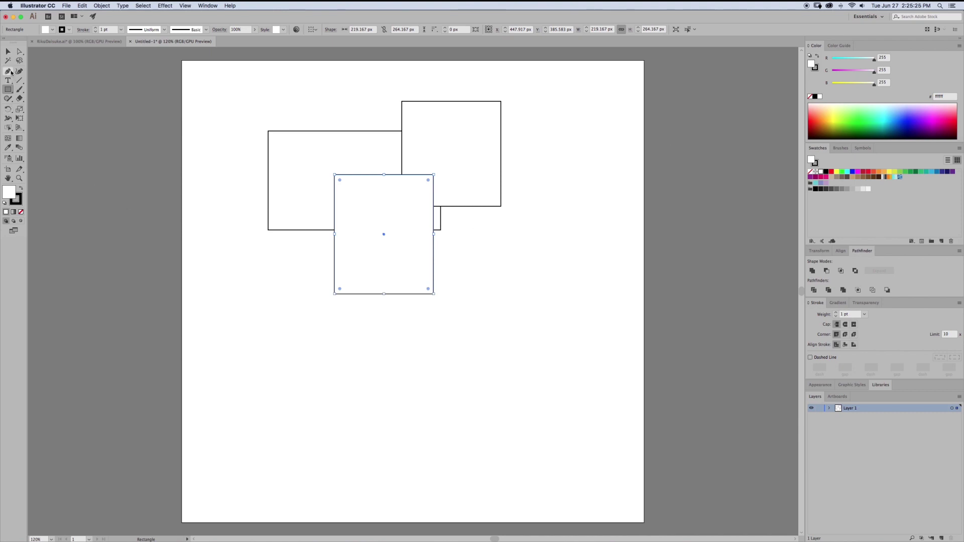
Draw an open, unfilled Pen curve from beyond the upper rectangle's right edge, across all three rectangles, to just below the wide rectangle's bottom edge.
{"action": "key", "text": "p"}
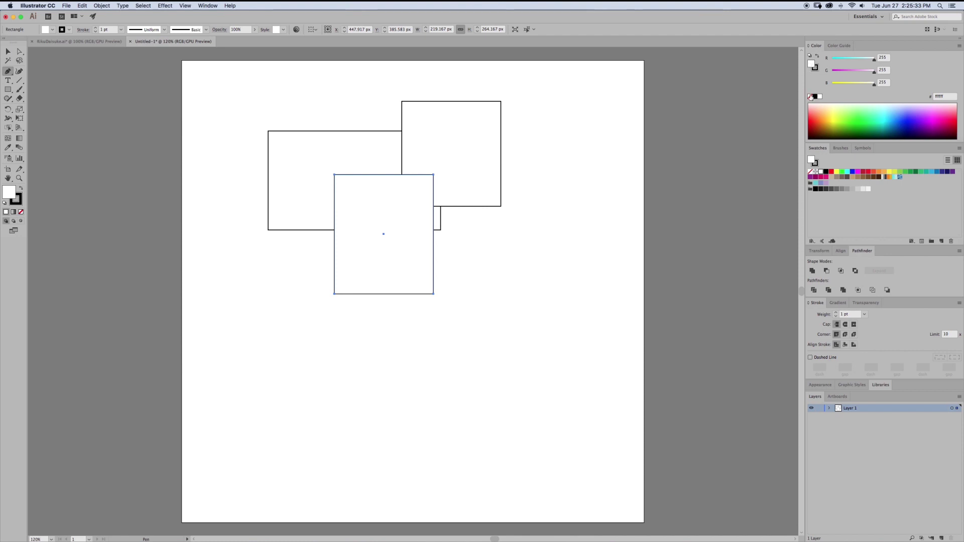
{"action": "left_click", "coordinate": [810, 96]}
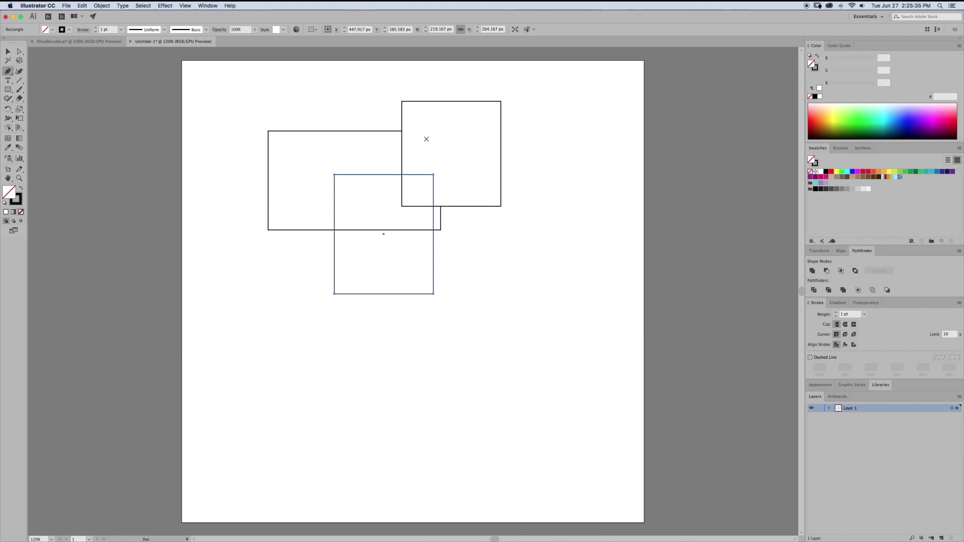
{"action": "key", "text": "super+z"}
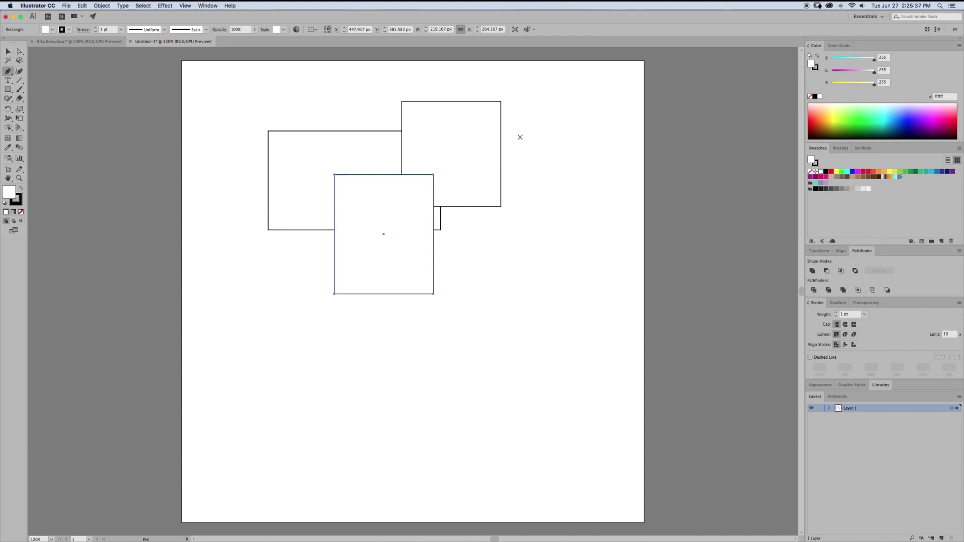
{"action": "left_click", "coordinate": [547, 142]}
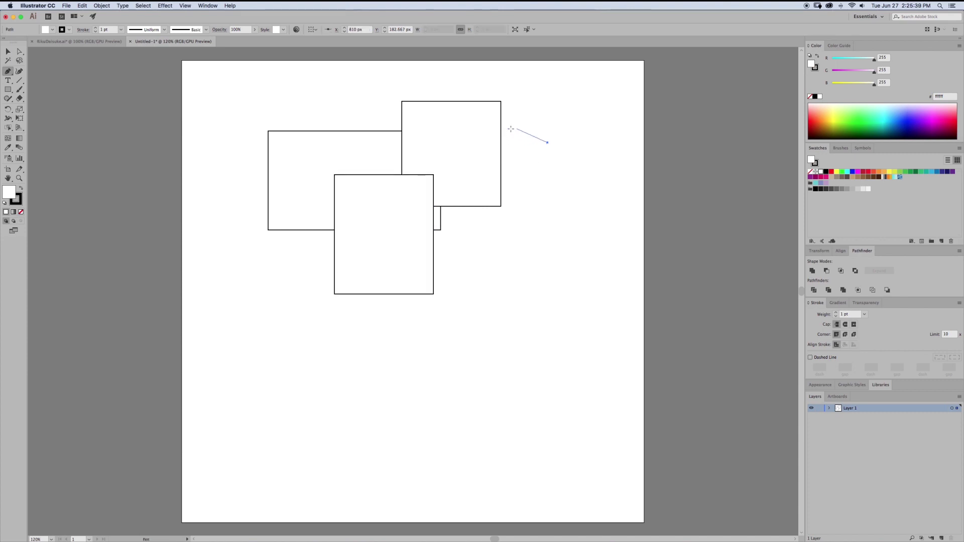
{"action": "left_click_drag", "start_coordinate": [480, 120], "coordinate": [435, 127]}
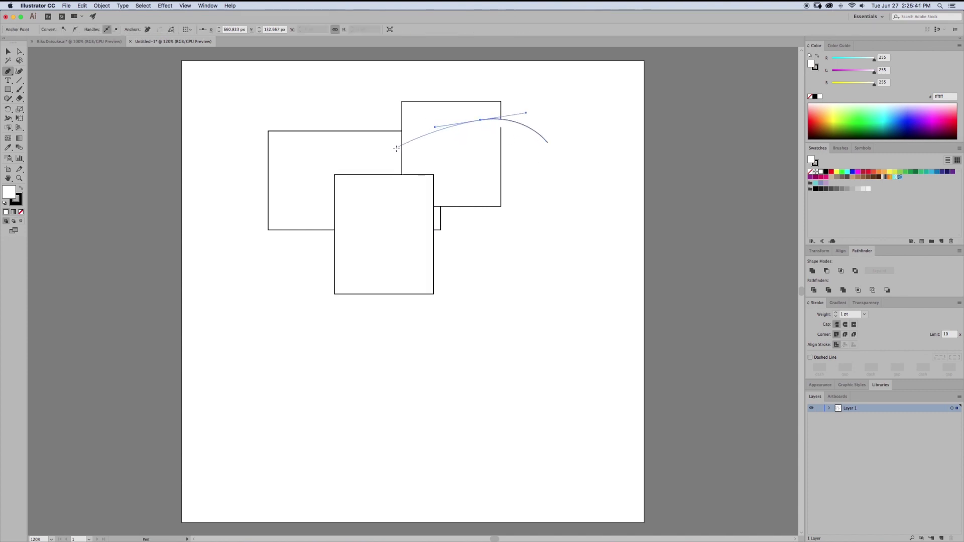
{"action": "left_click_drag", "start_coordinate": [386, 154], "coordinate": [360, 153]}
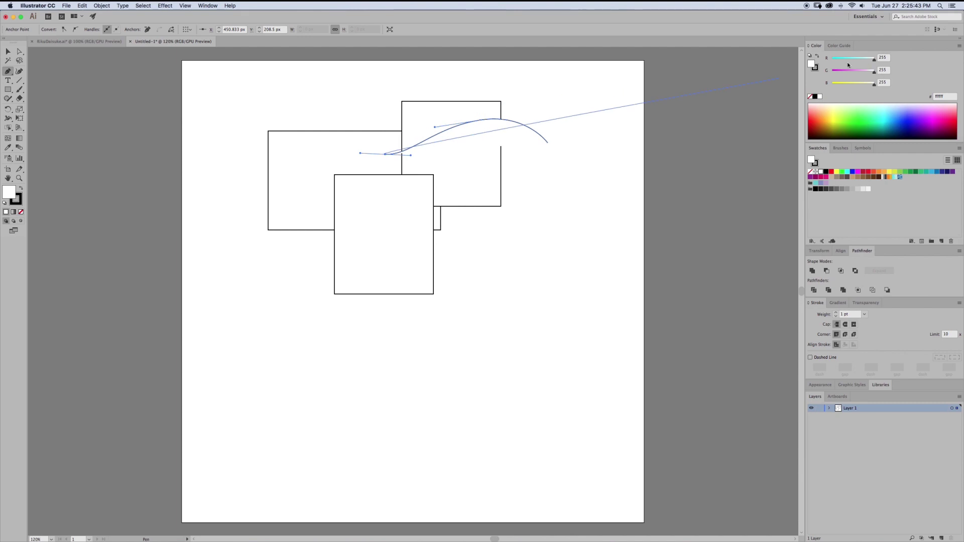
{"action": "key", "text": "/"}
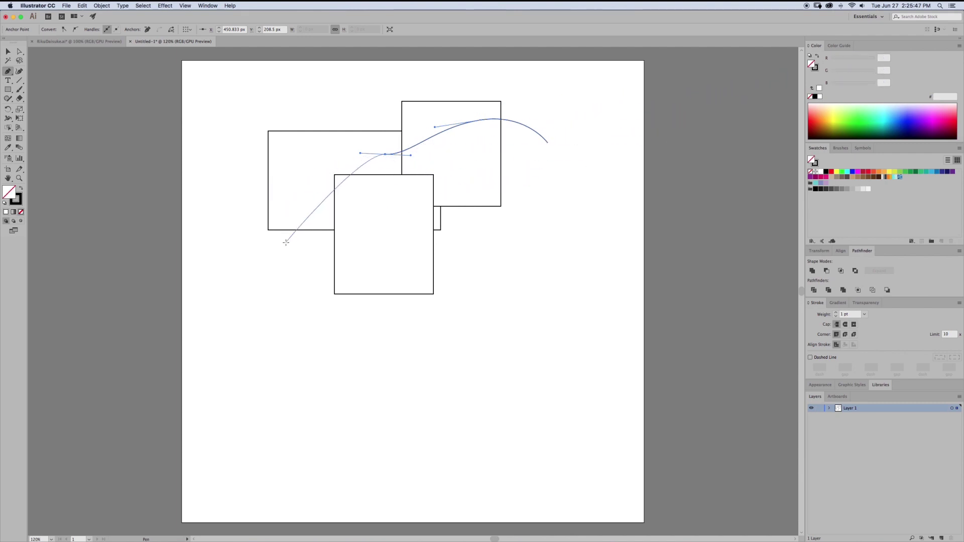
{"action": "left_click_drag", "start_coordinate": [286, 242], "coordinate": [300, 283]}
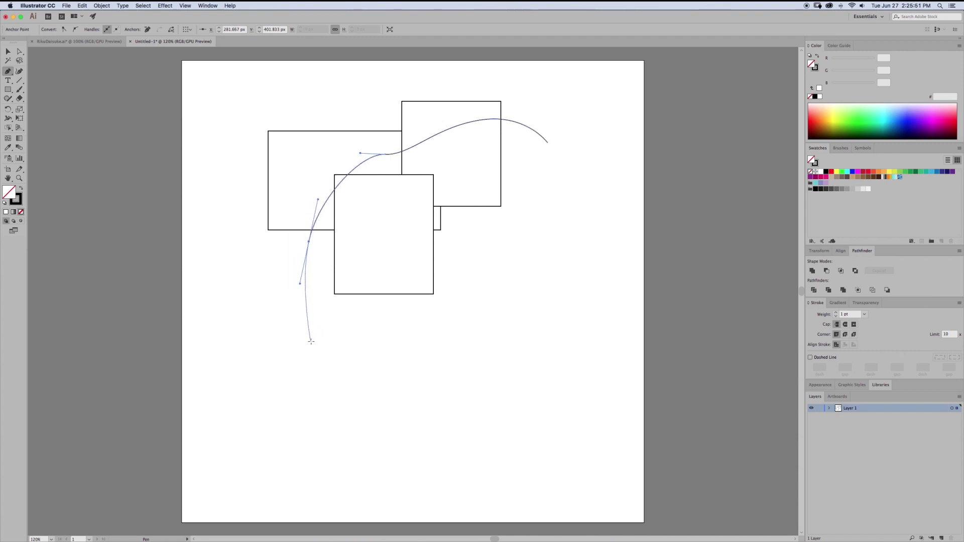
{"action": "left_click", "coordinate": [323, 303], "text": "super"}
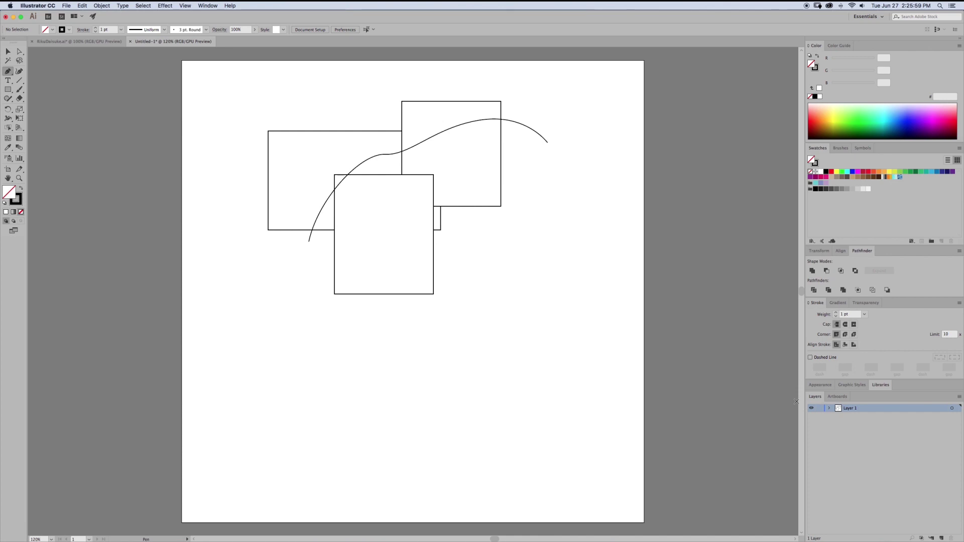
Select all the rectangles and the curve and make them into a Live Paint group with the Live Paint Bucket.
{"action": "key", "text": "super+a"}
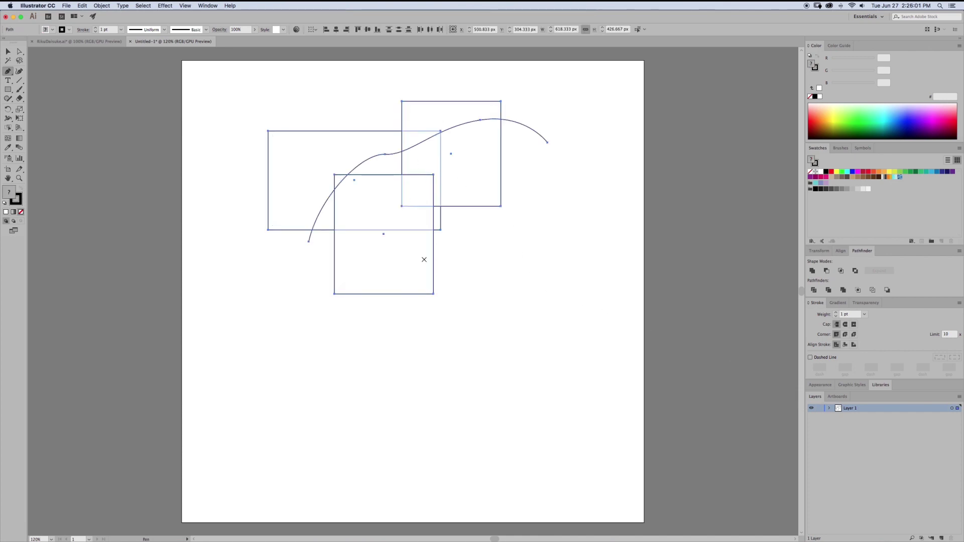
{"action": "left_click", "coordinate": [82, 5]}
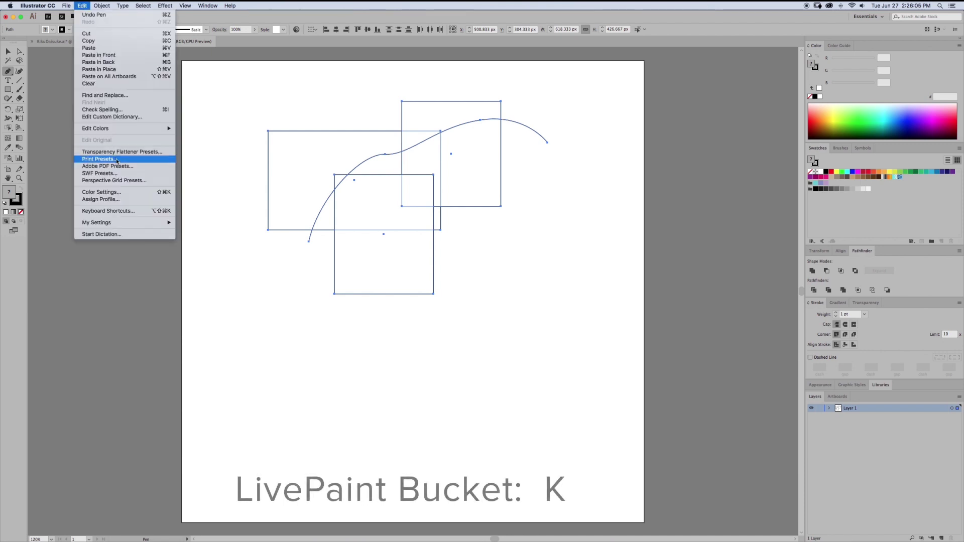
{"action": "mouse_move", "coordinate": [96, 5]}
{"action": "mouse_move", "coordinate": [133, 210]}
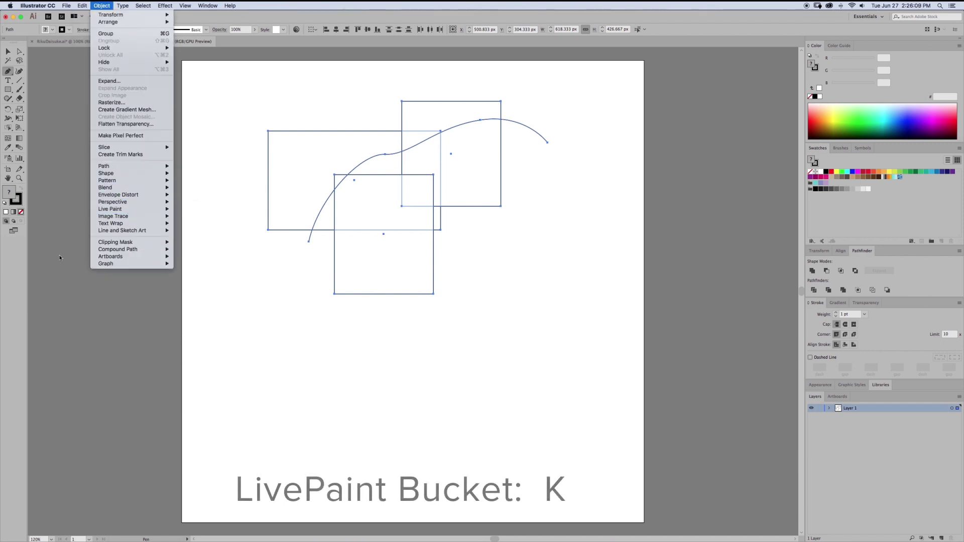
{"action": "left_click", "coordinate": [36, 145]}
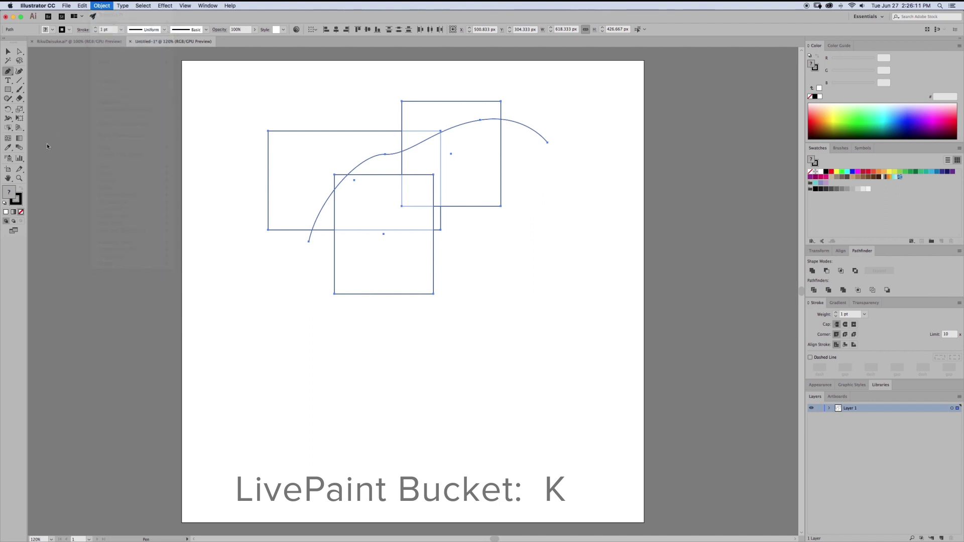
{"action": "left_click", "coordinate": [8, 129]}
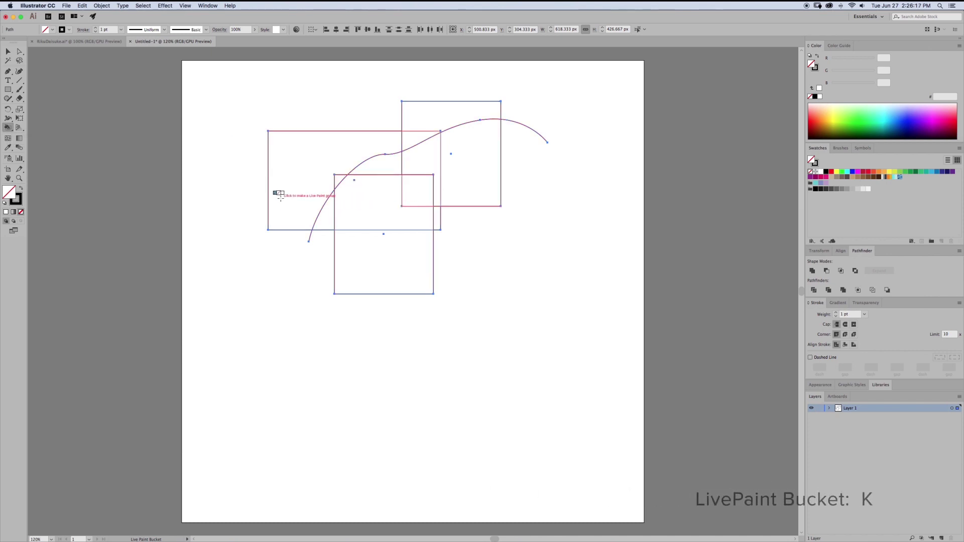
{"action": "left_click", "coordinate": [282, 182]}
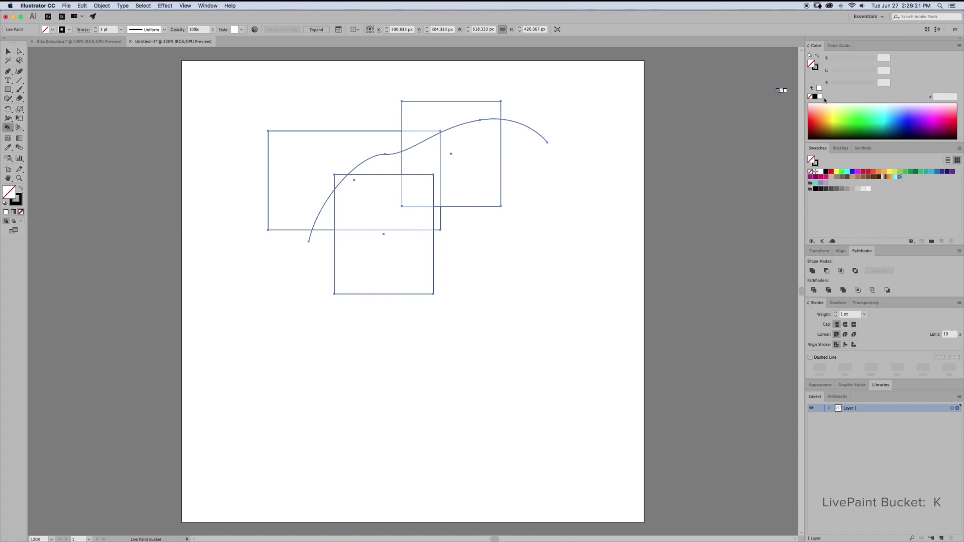
Live-paint yellow (ffff00) into the lowest rectangle's upper-left corner above the curve and the wide and upper rectangles' overlap below the curve.
{"action": "left_click", "coordinate": [837, 173]}
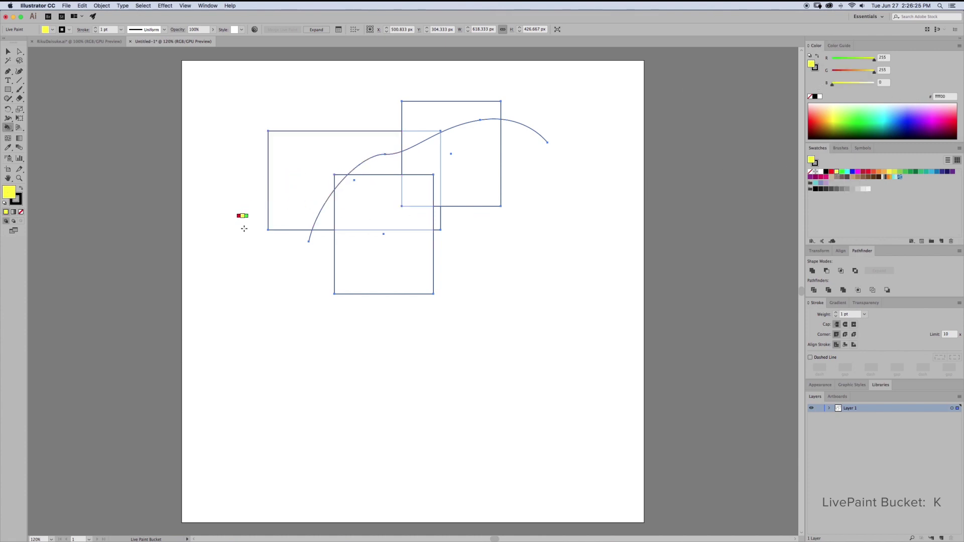
{"action": "key", "text": "a"}
{"action": "left_click", "coordinate": [267, 291]}
{"action": "key", "text": "k"}
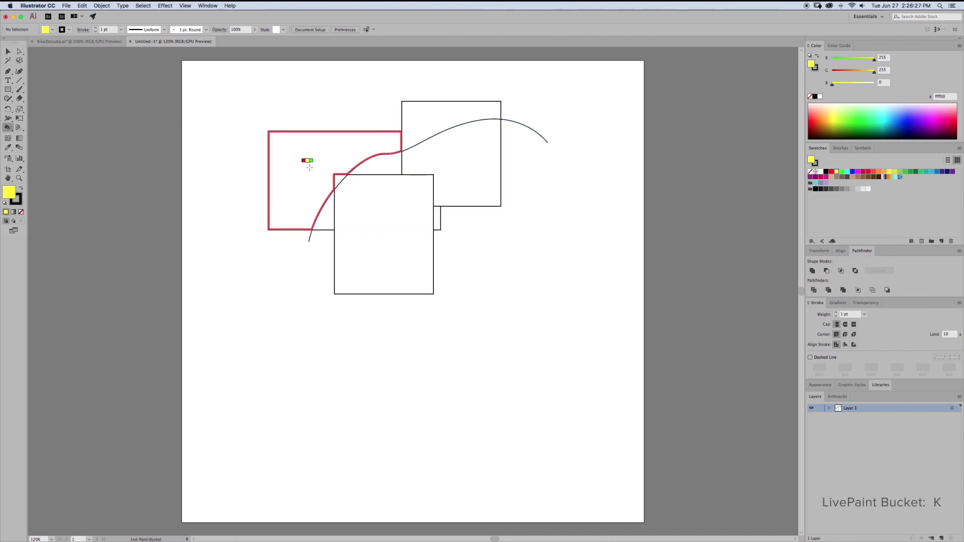
{"action": "left_click", "coordinate": [338, 179]}
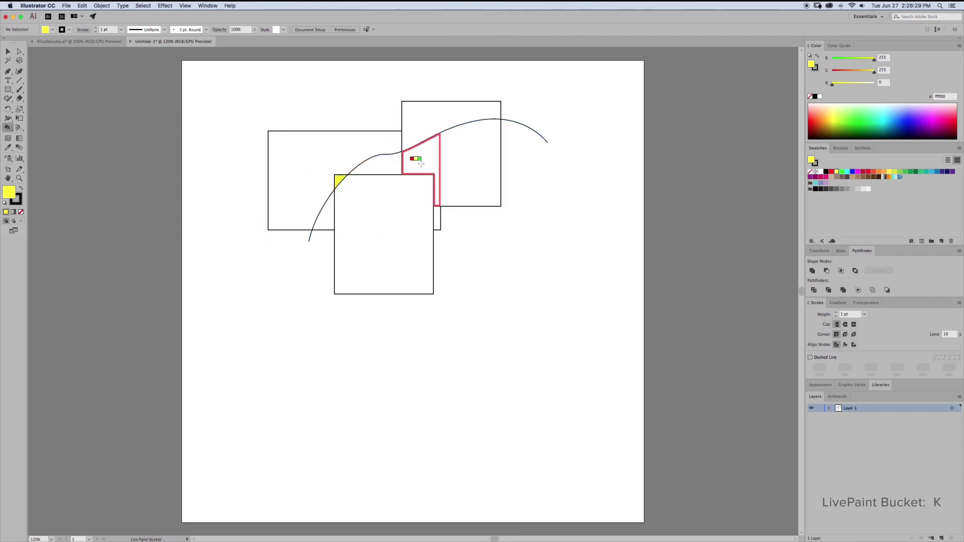
{"action": "left_click", "coordinate": [427, 148]}
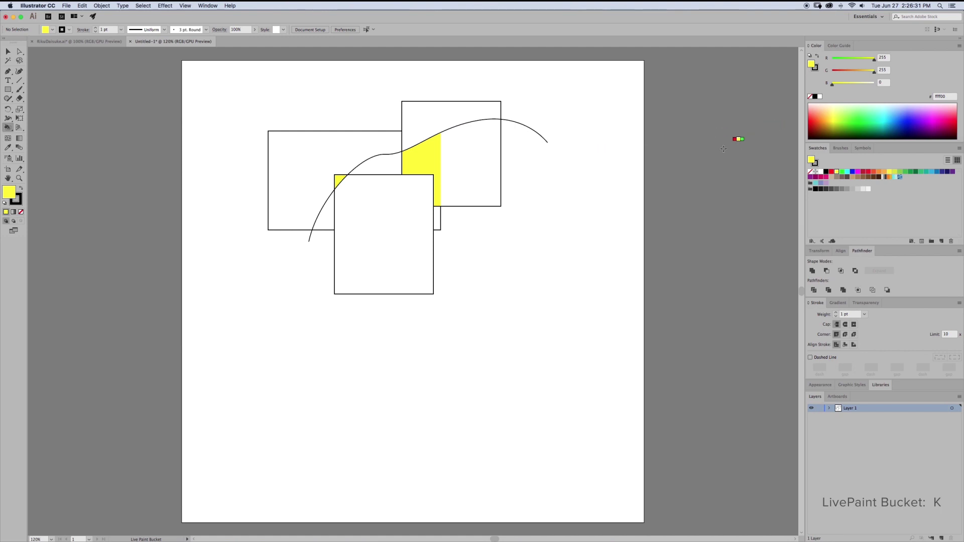
Live-paint dark red (c1272d) into the upper rectangle's top area above the curve and the small sliver at the wide rectangle's lower-right corner.
{"action": "left_click", "coordinate": [864, 171]}
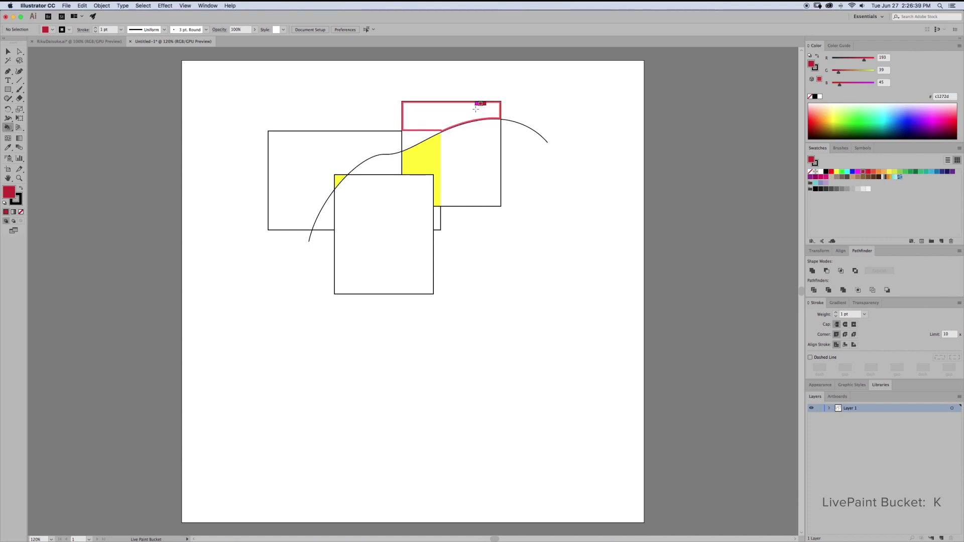
{"action": "left_click", "coordinate": [446, 108]}
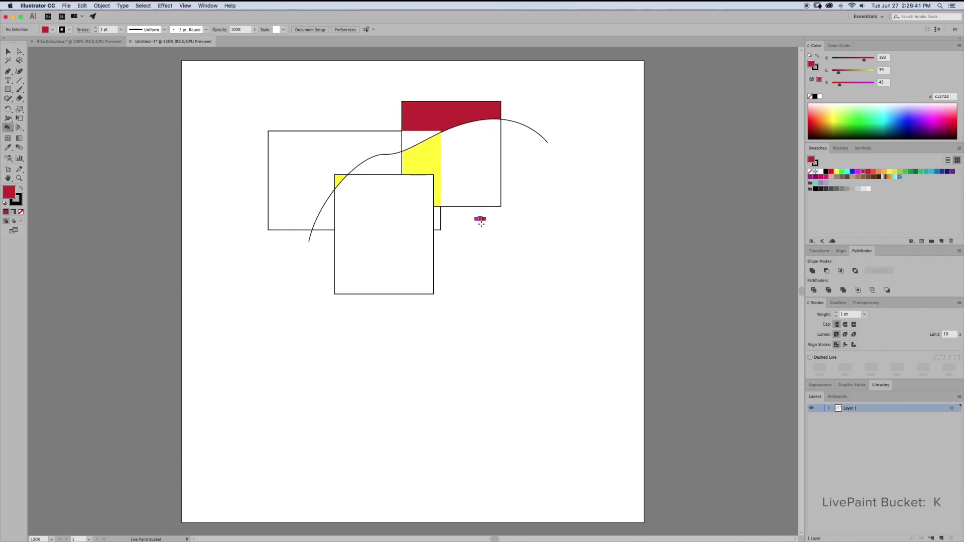
{"action": "left_click", "coordinate": [437, 217]}
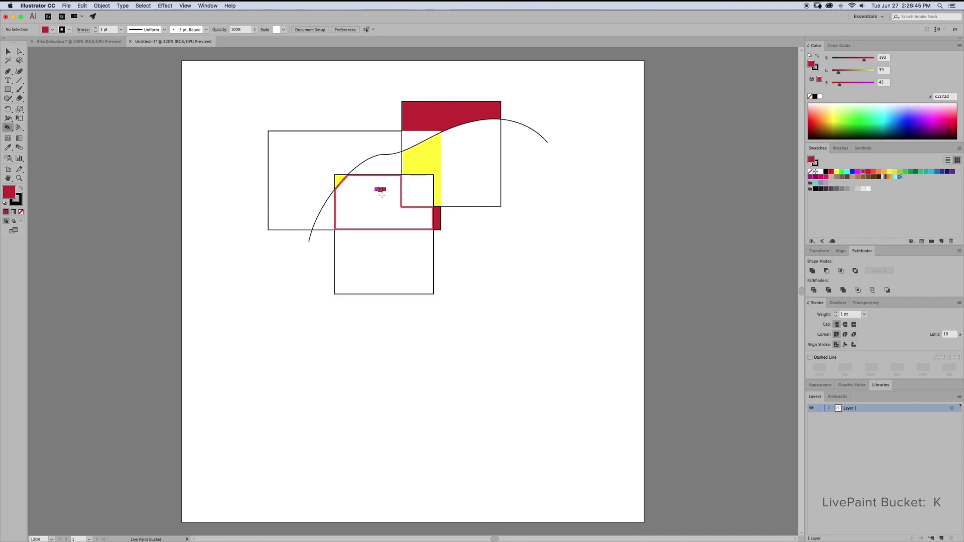
Live-paint cyan (00ffff) into the wide rectangle's region above the curve and its overlap with the lowest rectangle below the curve.
{"action": "left_click", "coordinate": [847, 172]}
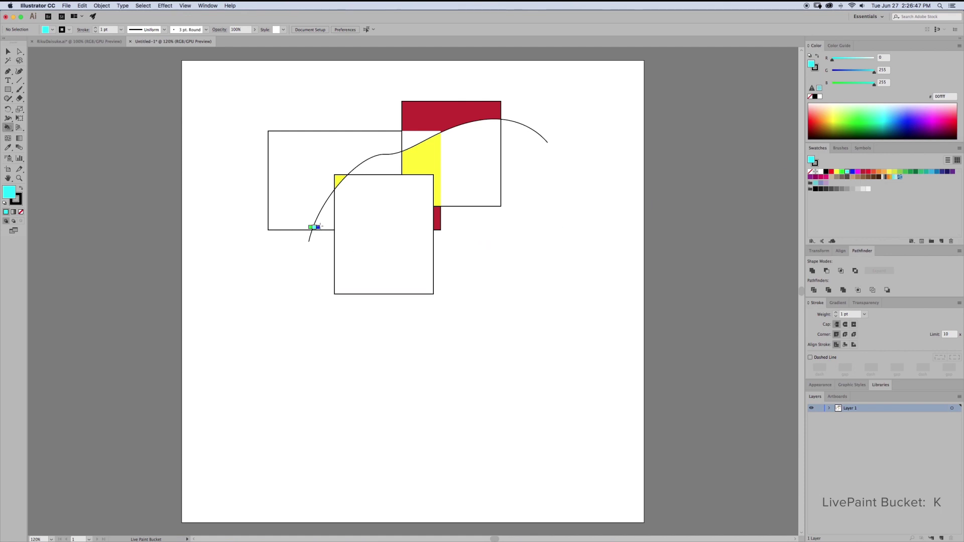
{"action": "left_click", "coordinate": [359, 210]}
{"action": "left_click", "coordinate": [296, 170]}
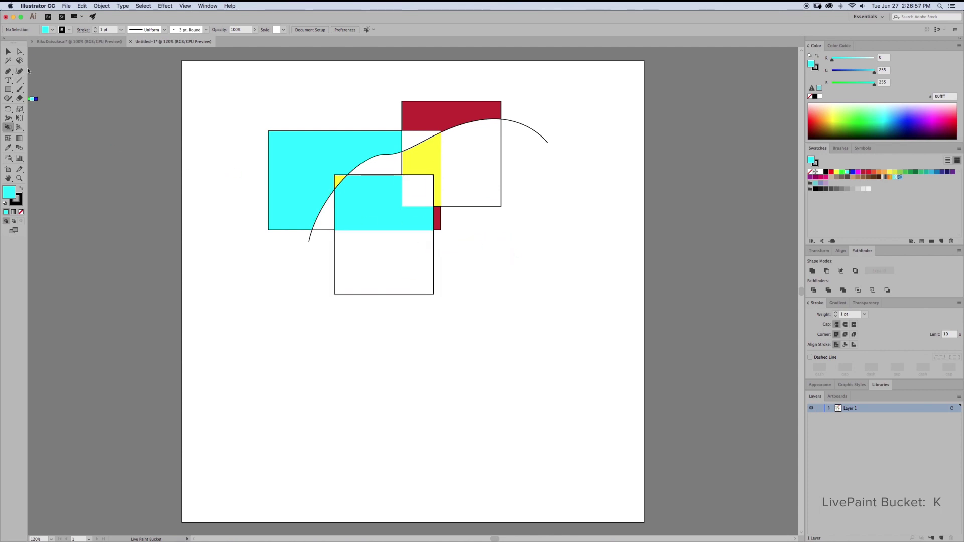
Draw two unfilled straight lines, about 686 px wide across the wide rectangle's lower part and about 545 px wide across the lowest rectangle.
{"action": "key", "text": "p"}
{"action": "key", "text": "slash"}
{"action": "left_click", "coordinate": [20, 82]}
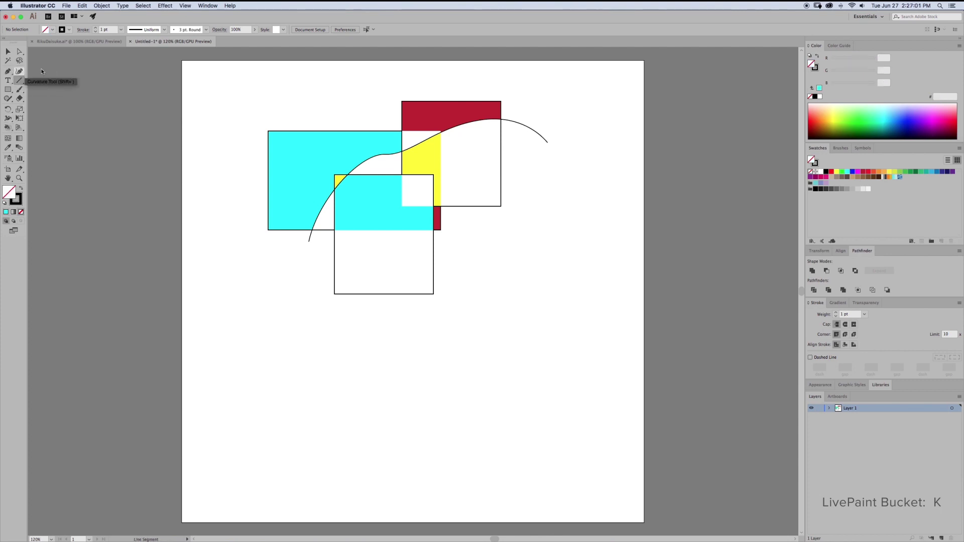
{"action": "left_click_drag", "start_coordinate": [248, 209], "coordinate": [559, 219]}
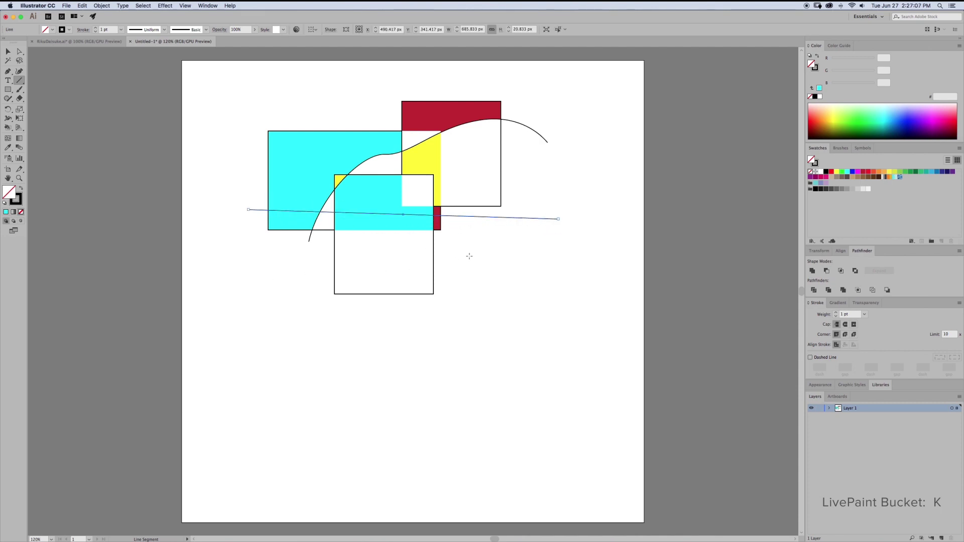
{"action": "left_click_drag", "start_coordinate": [483, 255], "coordinate": [236, 281]}
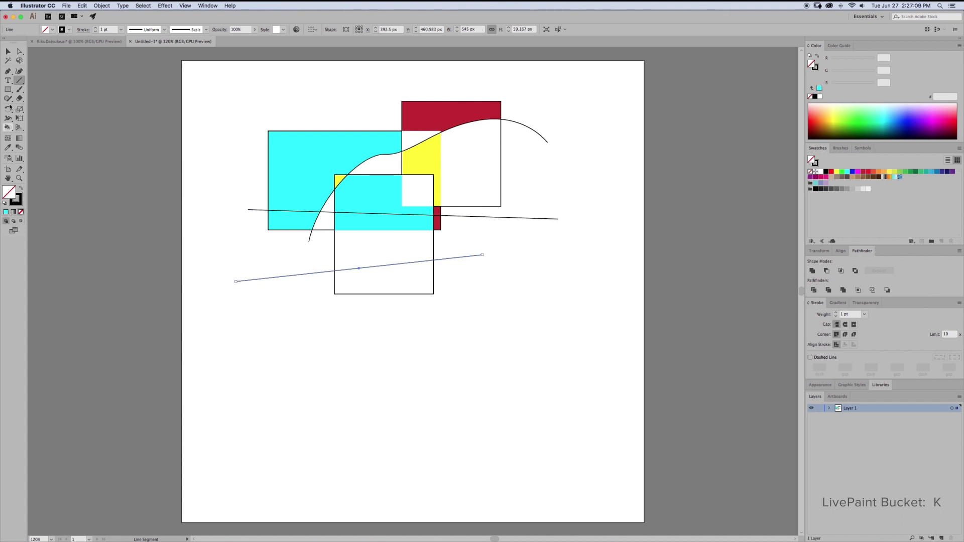
Select all the artwork, merge the two new lines into the Live Paint group, and deselect.
{"action": "left_click", "coordinate": [8, 51]}
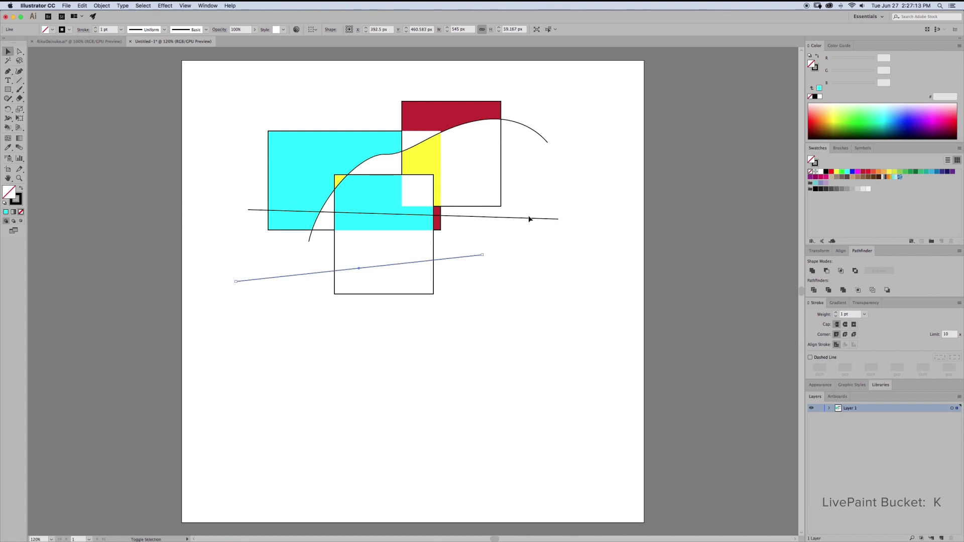
{"action": "left_click_drag", "start_coordinate": [540, 194], "coordinate": [506, 269]}
{"action": "key", "text": "super+a"}
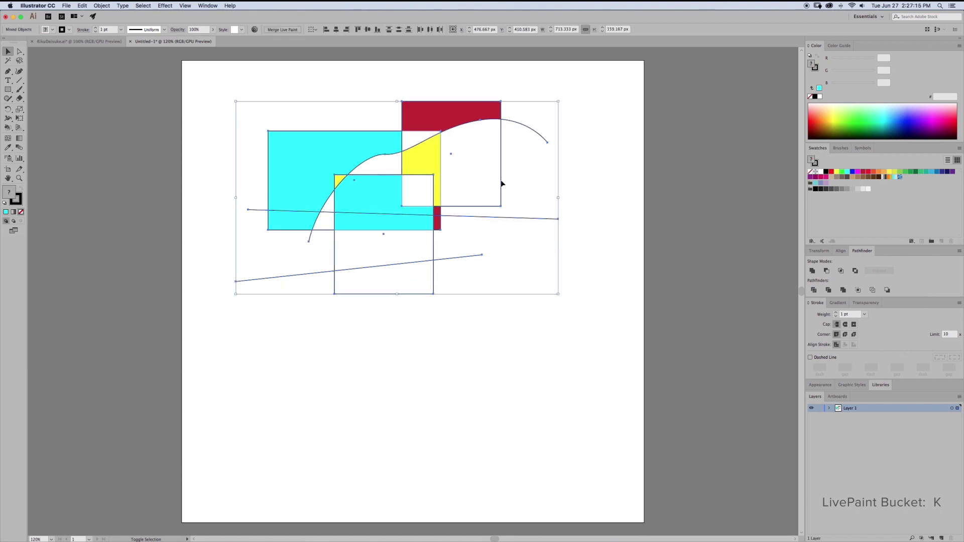
{"action": "left_click", "coordinate": [282, 29]}
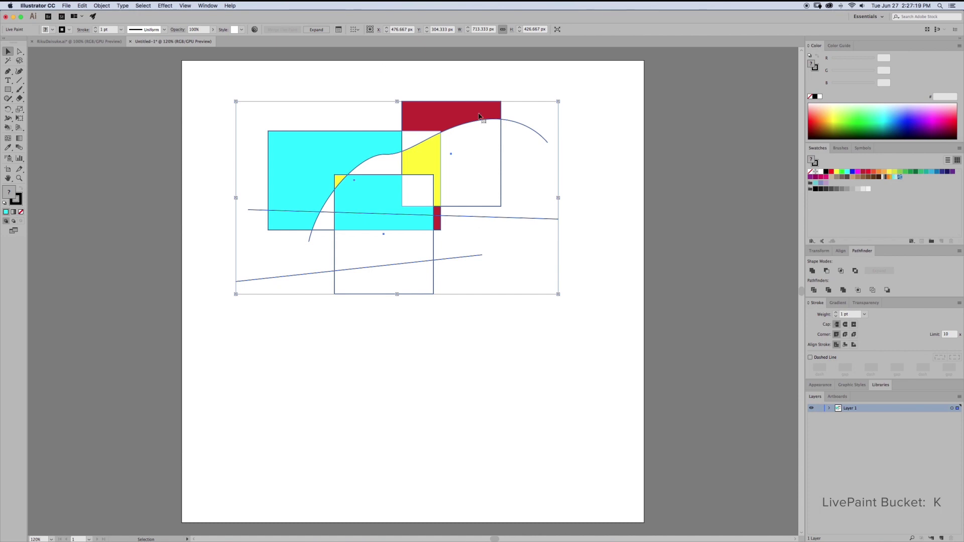
{"action": "left_click", "coordinate": [618, 351]}
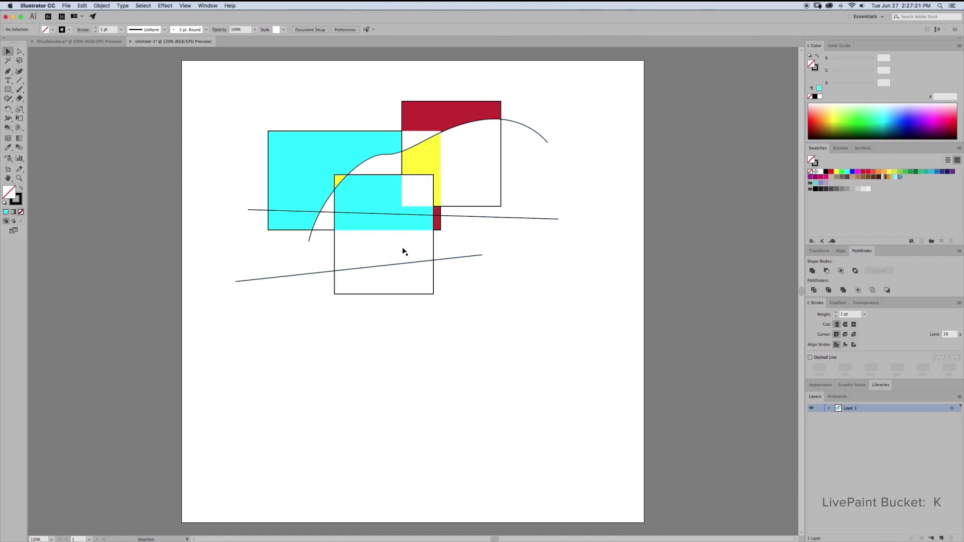
Live-paint light green (8cc63f) above the lower line in the lowest rectangle and clear the fill of its cyan area above the upper line.
{"action": "key", "text": "k"}
{"action": "left_click", "coordinate": [900, 171]}
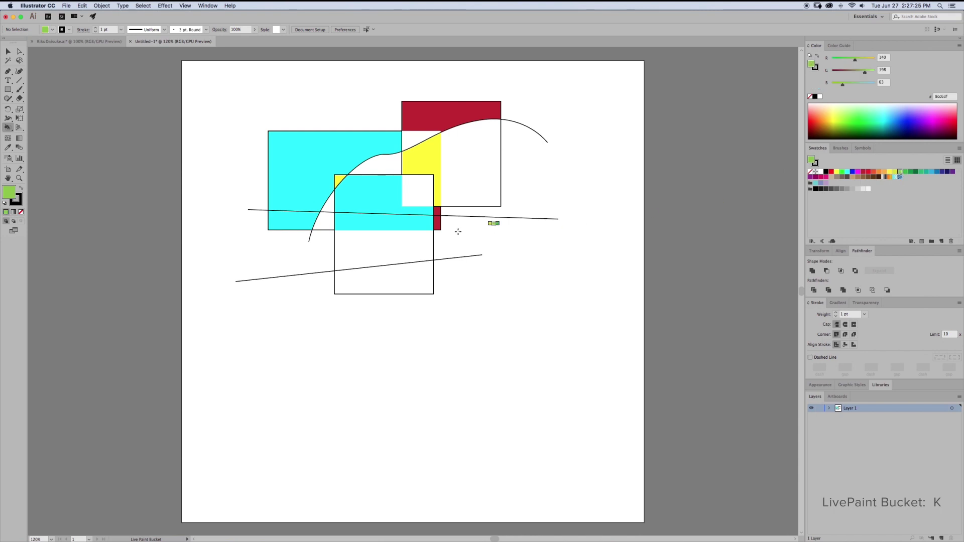
{"action": "left_click", "coordinate": [404, 245]}
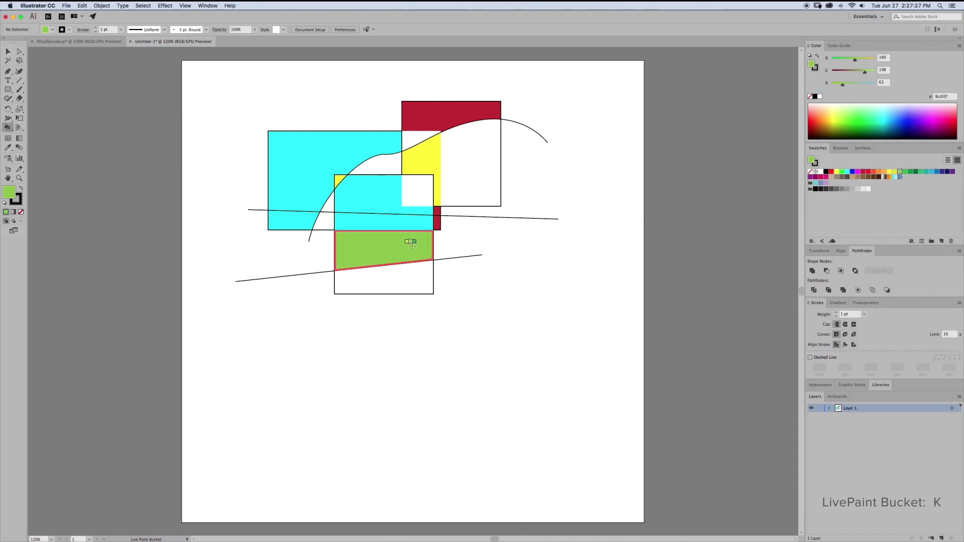
{"action": "key", "text": "slash"}
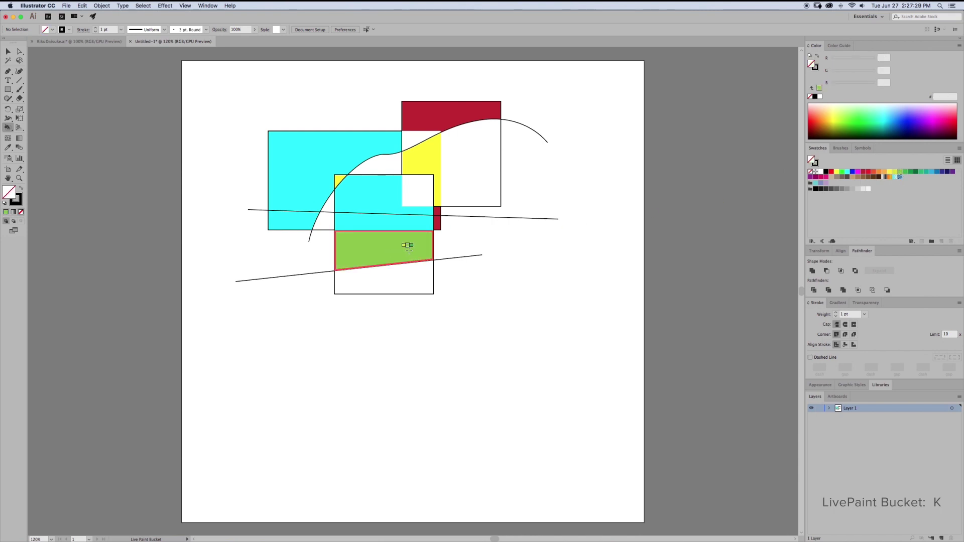
{"action": "left_click", "coordinate": [386, 192]}
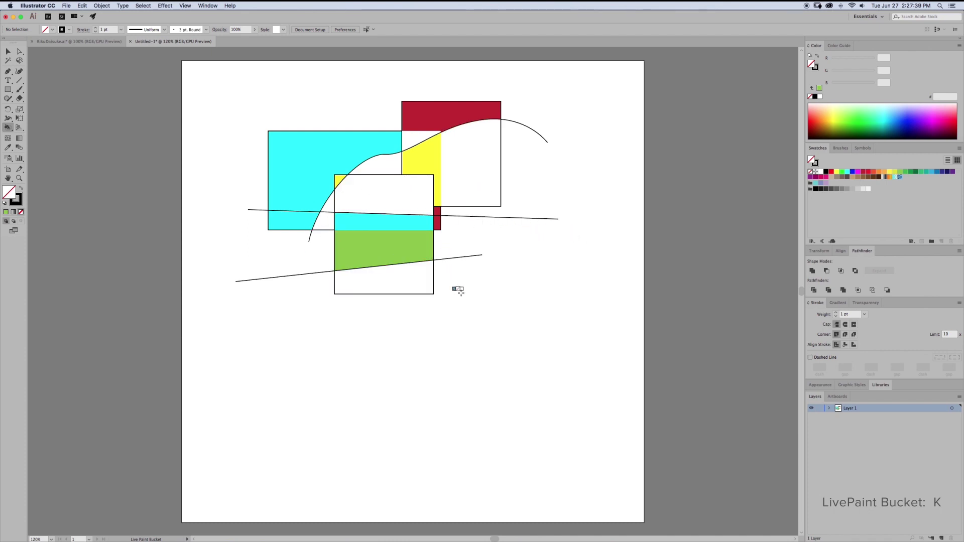
{"action": "key", "text": "super+Tab"}
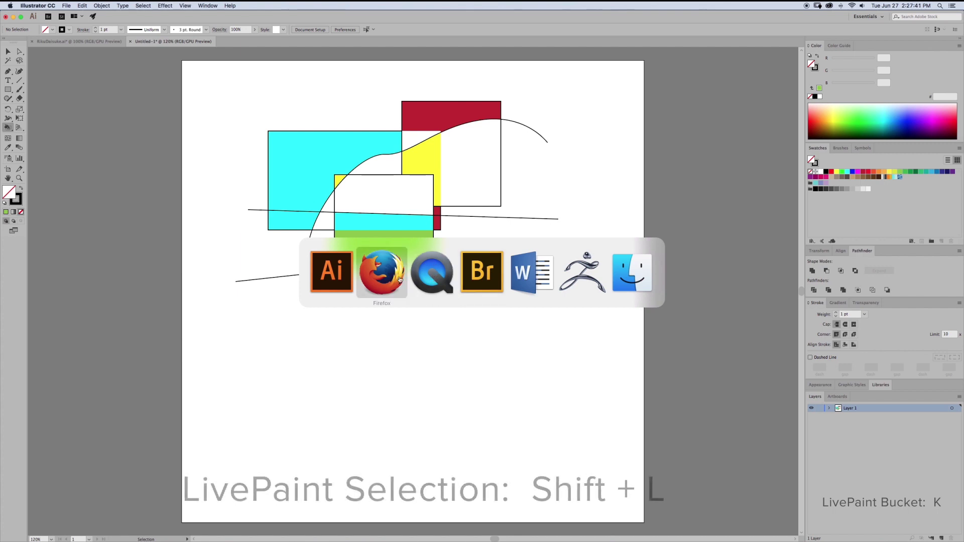
{"action": "left_click", "coordinate": [337, 277]}
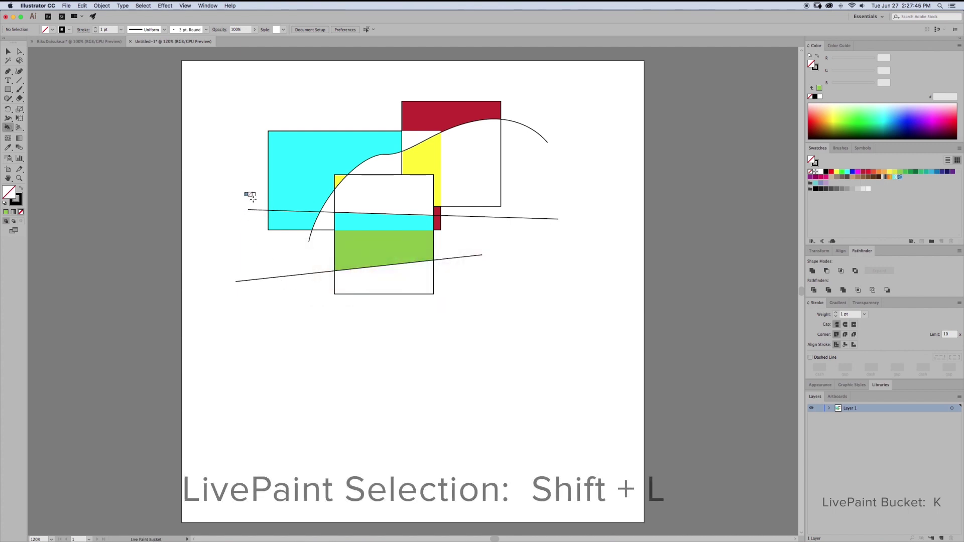
With Live Paint Selection, select the lower line's left overhang and the wide rectangle's strip below the upper line, left of the lowest rectangle.
{"action": "key", "text": "shift+l"}
{"action": "left_click", "coordinate": [9, 129]}
{"action": "mouse_move", "coordinate": [9, 129]}
{"action": "left_mouse_down"}
{"action": "mouse_move", "coordinate": [39, 134]}
{"action": "mouse_move", "coordinate": [38, 147]}
{"action": "mouse_move", "coordinate": [71, 146]}
{"action": "left_mouse_up"}
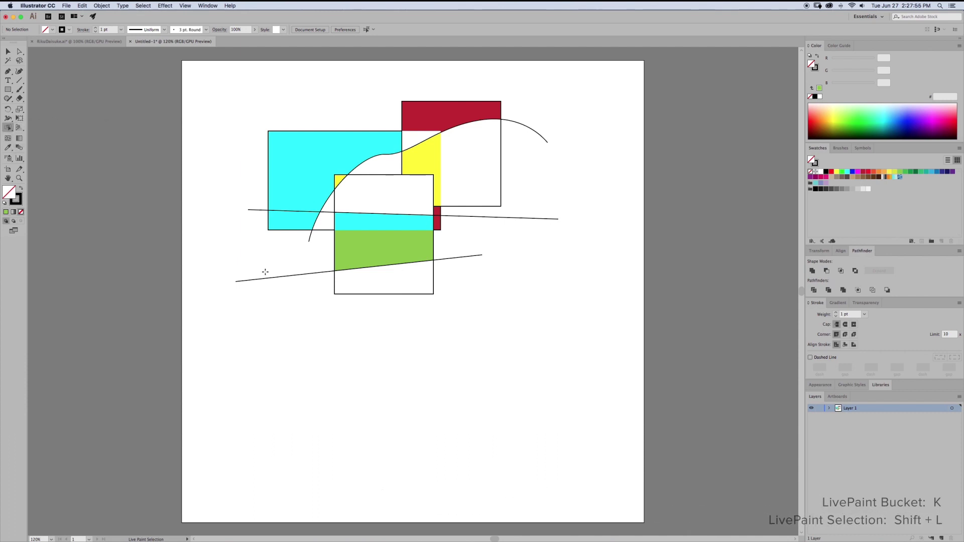
{"action": "mouse_move", "coordinate": [298, 240]}
{"action": "left_mouse_down"}
{"action": "mouse_move", "coordinate": [318, 250]}
{"action": "mouse_move", "coordinate": [321, 286]}
{"action": "mouse_move", "coordinate": [319, 270]}
{"action": "left_mouse_up"}
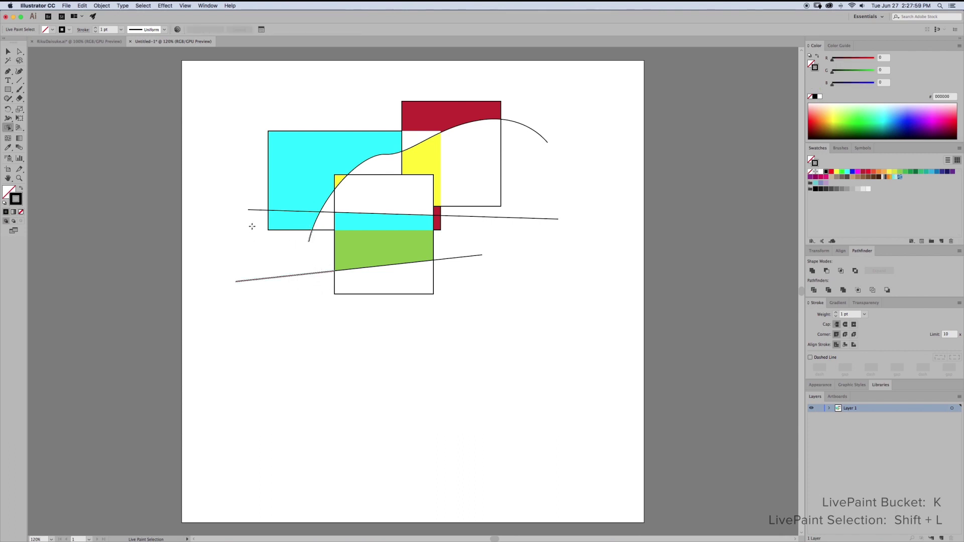
{"action": "mouse_move", "coordinate": [258, 226]}
{"action": "left_mouse_down"}
{"action": "mouse_move", "coordinate": [329, 286]}
{"action": "mouse_move", "coordinate": [329, 307]}
{"action": "left_mouse_up"}
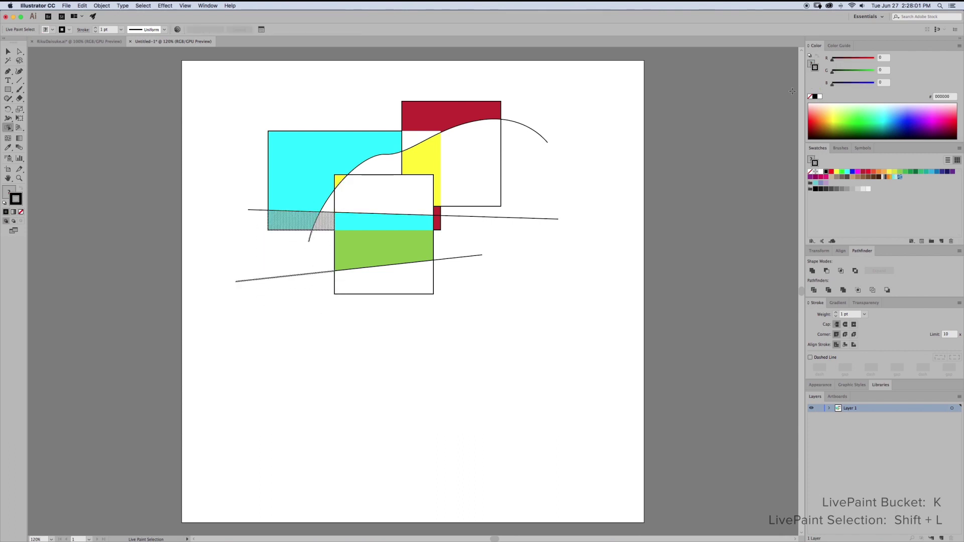
Switch the active colour attribute back and forth between fill and stroke, ending on the fill.
{"action": "left_click", "coordinate": [813, 65]}
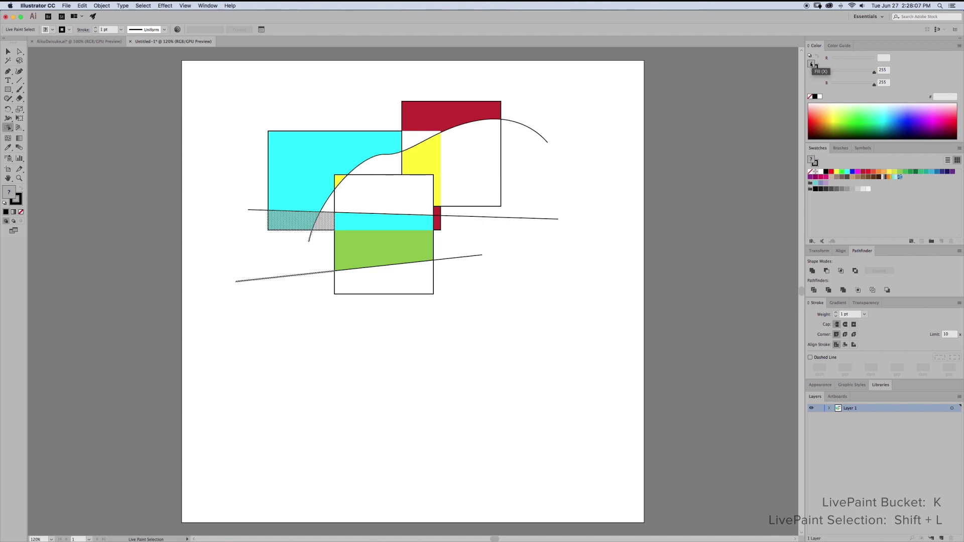
{"action": "left_click", "coordinate": [815, 68]}
{"action": "left_click", "coordinate": [814, 65]}
{"action": "left_click", "coordinate": [816, 69]}
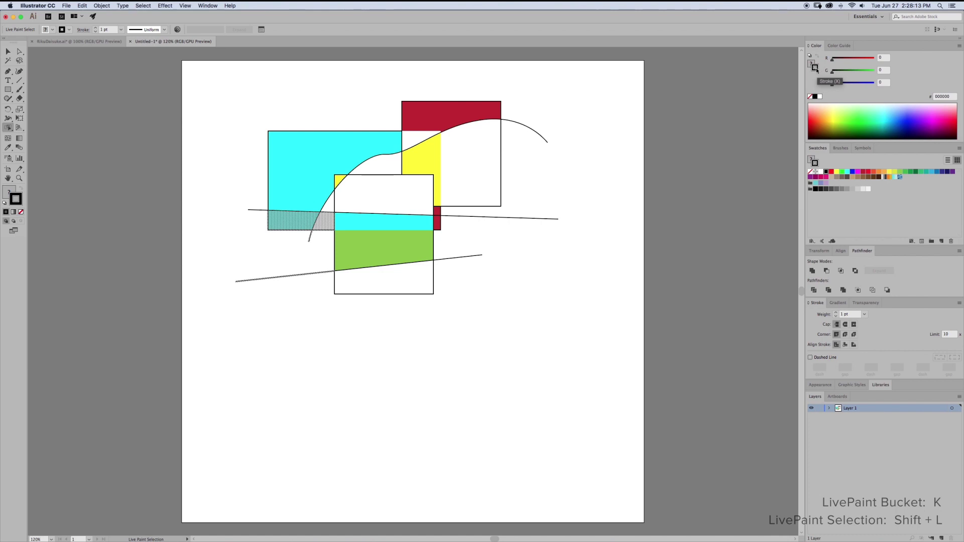
{"action": "left_click", "coordinate": [813, 65]}
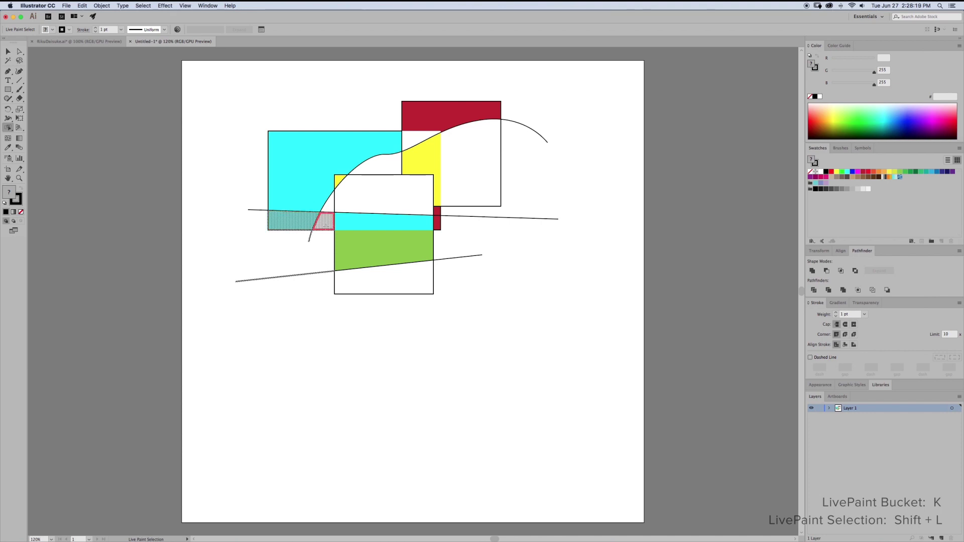
Fill the selected strip with yellow (fcee21), replace it with green (22b573), and deselect.
{"action": "left_click", "coordinate": [327, 223], "text": "shift"}
{"action": "left_click", "coordinate": [890, 173]}
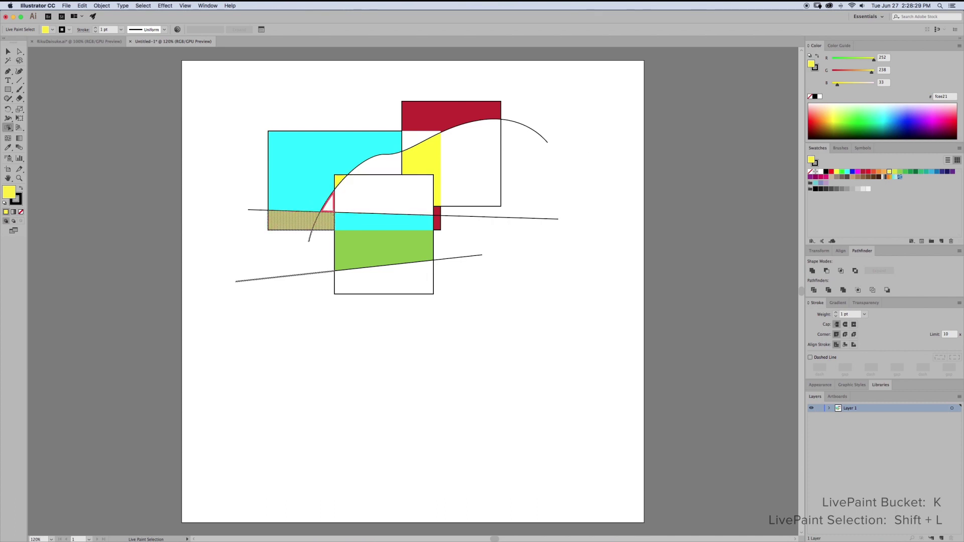
{"action": "left_click", "coordinate": [921, 172]}
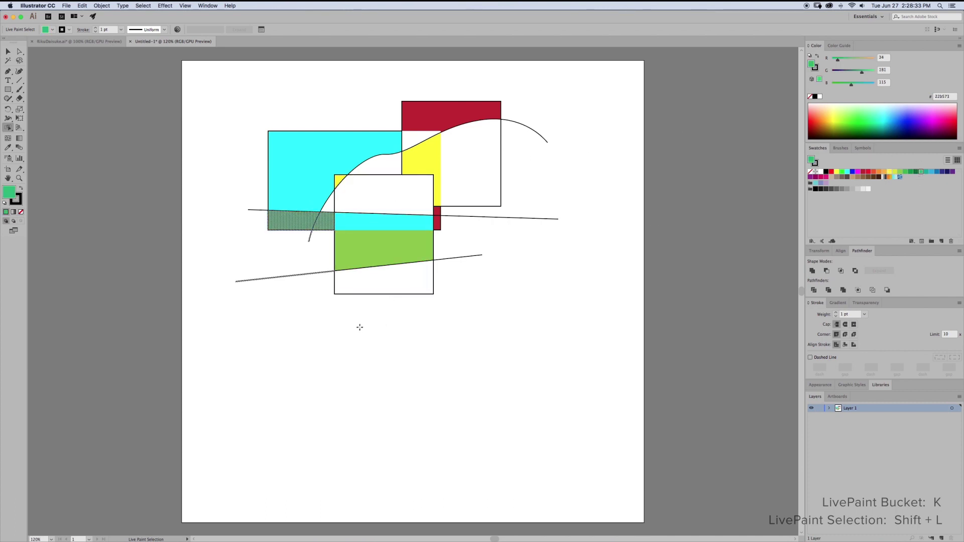
{"action": "left_click", "coordinate": [291, 257]}
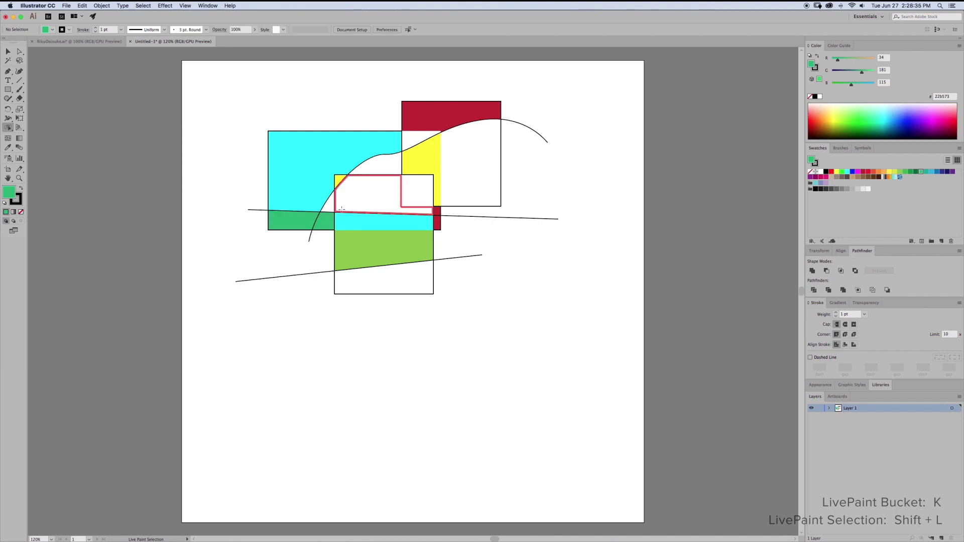
Delete the line segments overhanging the rectangles' left side and the lower line's overhang right of the lowest rectangle.
{"action": "left_click_drag", "start_coordinate": [234, 199], "coordinate": [272, 315]}
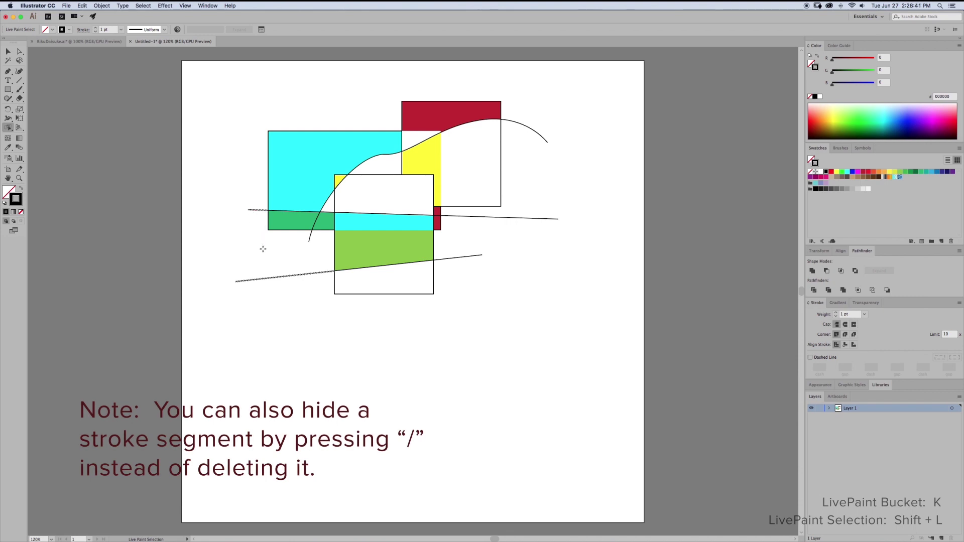
{"action": "key", "text": "Delete"}
{"action": "left_click", "coordinate": [468, 256]}
{"action": "key", "text": "Delete"}
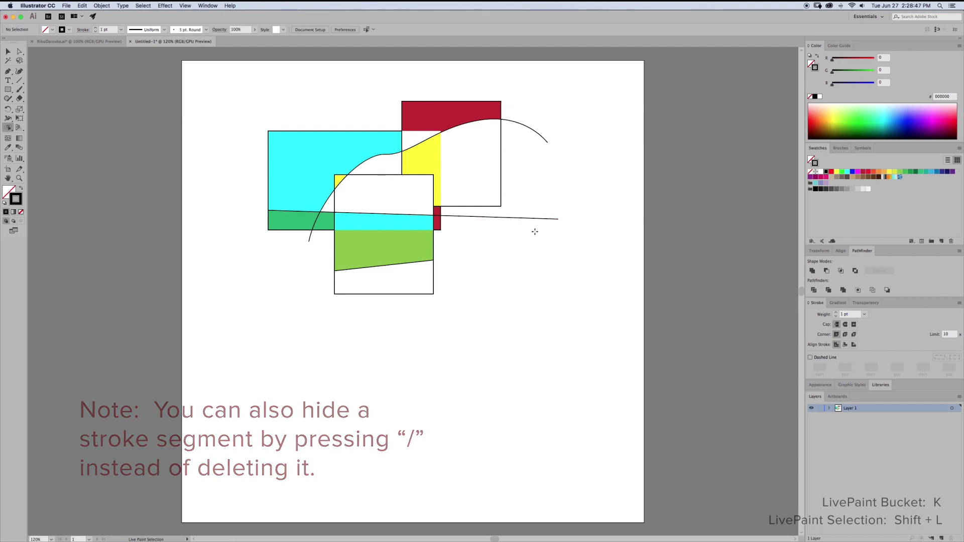
Remove the stroke from the whole Live Paint group and deselect it.
{"action": "key", "text": "v"}
{"action": "key", "text": "super+a"}
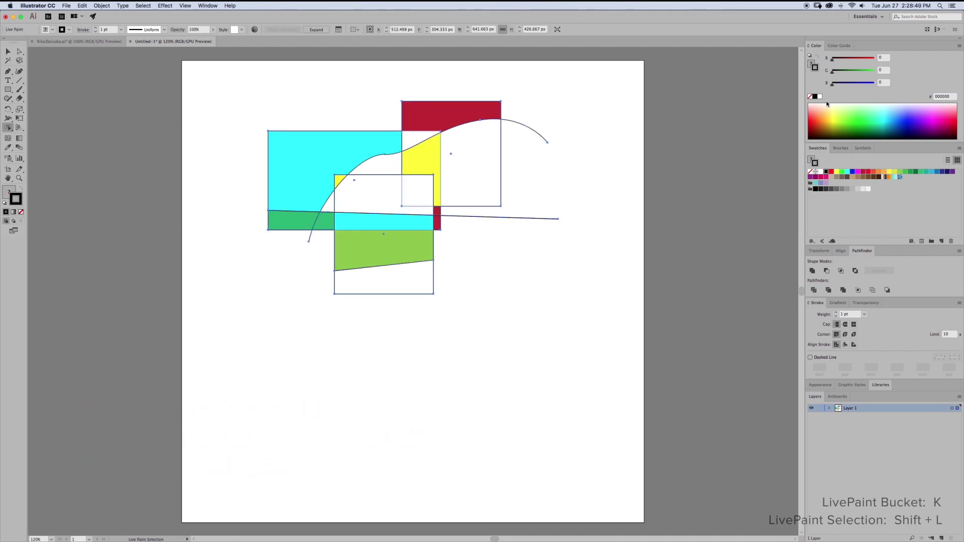
{"action": "key", "text": "slash"}
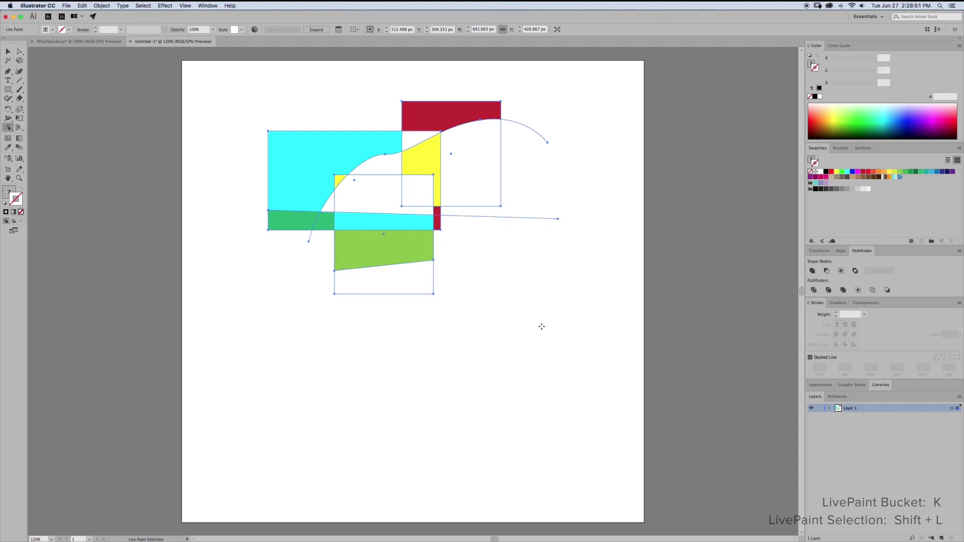
{"action": "left_click", "coordinate": [587, 334]}
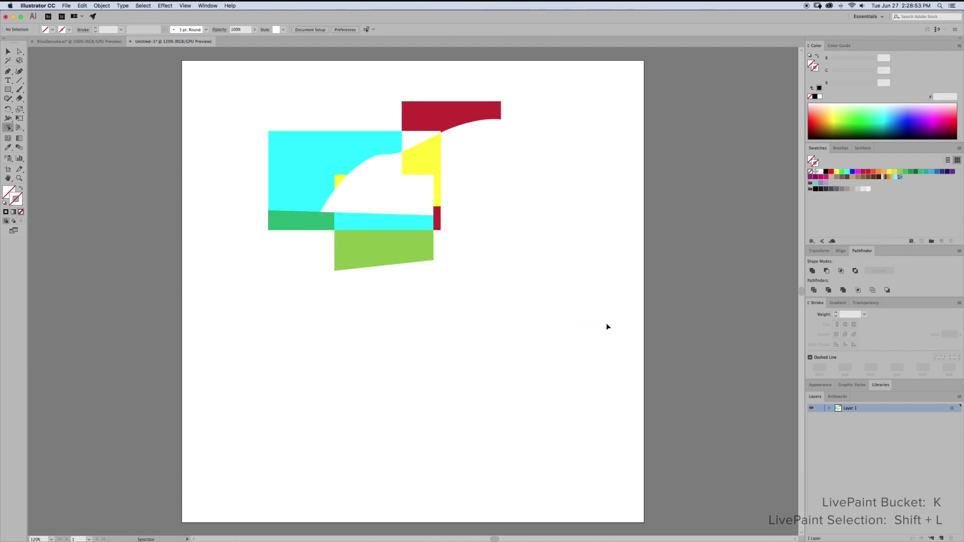
Inspect the artwork's underlying paths in Outline view, return to GPU Preview, and review the available view options.
{"action": "key", "text": "super+y"}
{"action": "key", "text": "shift+l"}
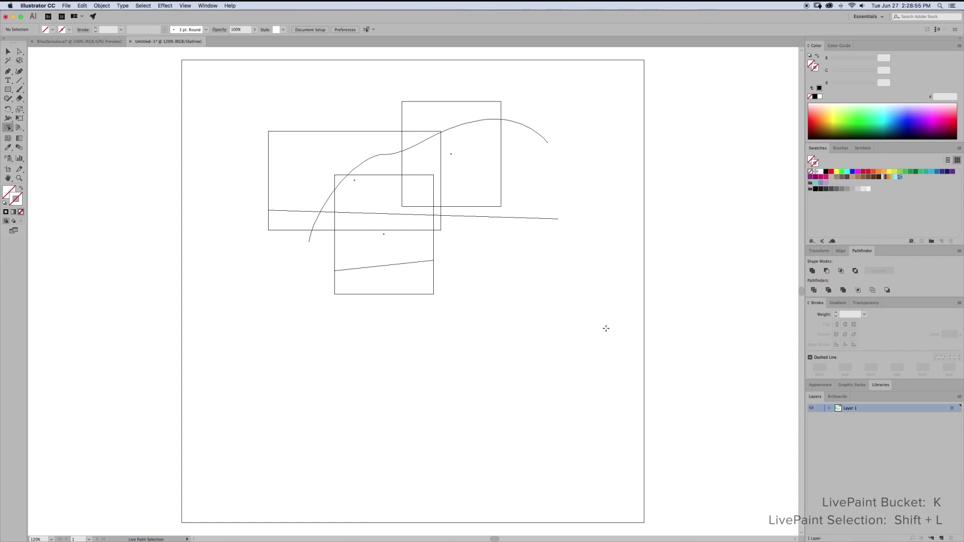
{"action": "left_click", "coordinate": [184, 5]}
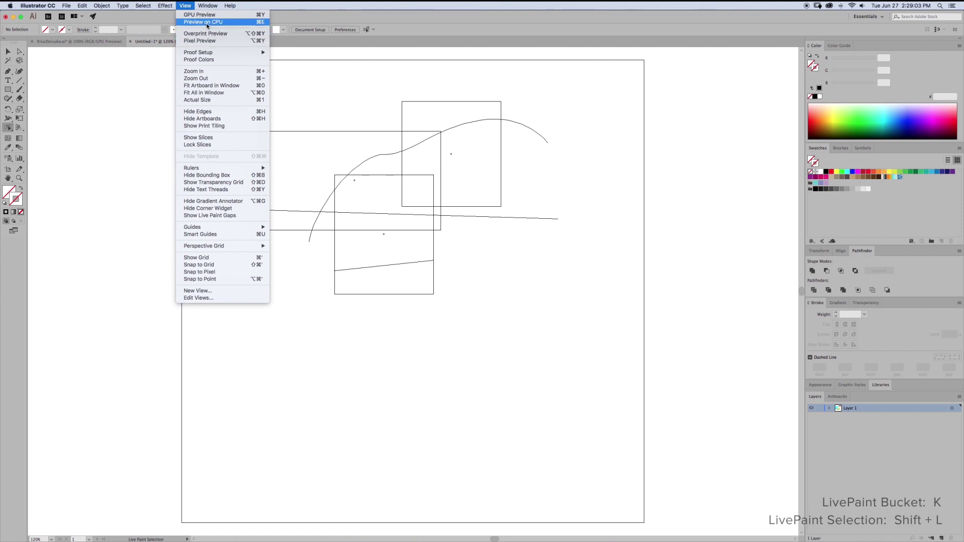
{"action": "left_click", "coordinate": [194, 14]}
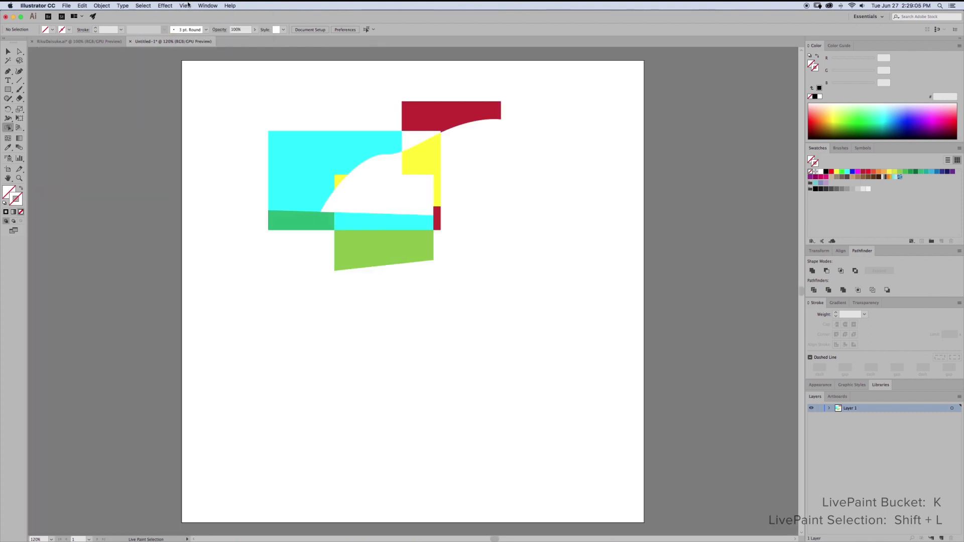
{"action": "left_click", "coordinate": [193, 6]}
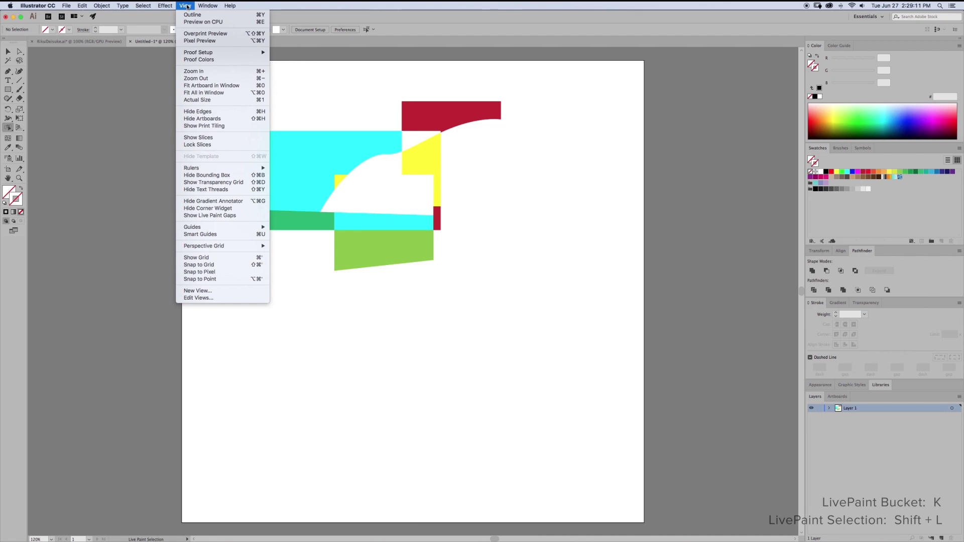
{"action": "left_click", "coordinate": [187, 6]}
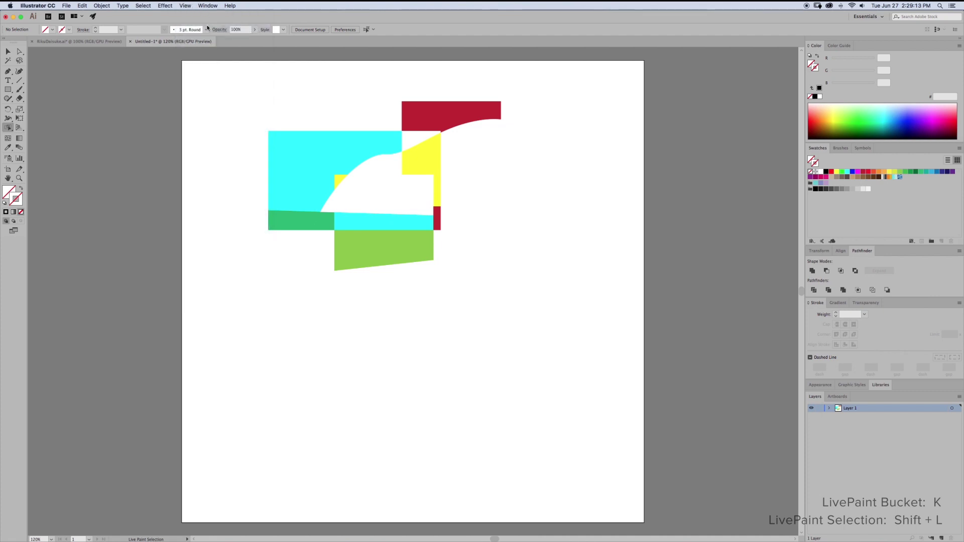
Switch to Bridge, open demoLivePaint.ai from the ZBrushTips folder in Illustrator, and activate the Live Paint Selection tool.
{"action": "key", "text": "super+Tab"}
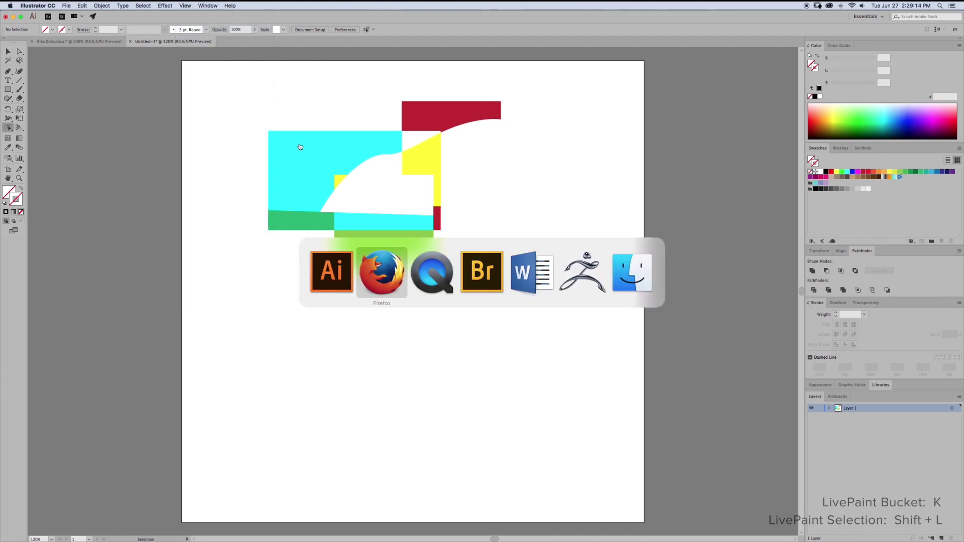
{"action": "left_click", "coordinate": [486, 274]}
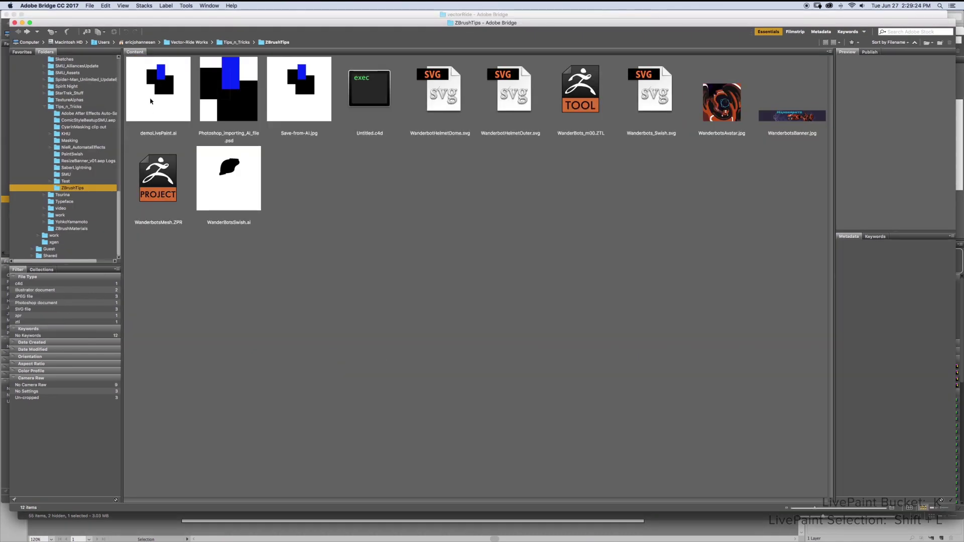
{"action": "double_click", "coordinate": [150, 101]}
{"action": "key", "text": "shift+l"}
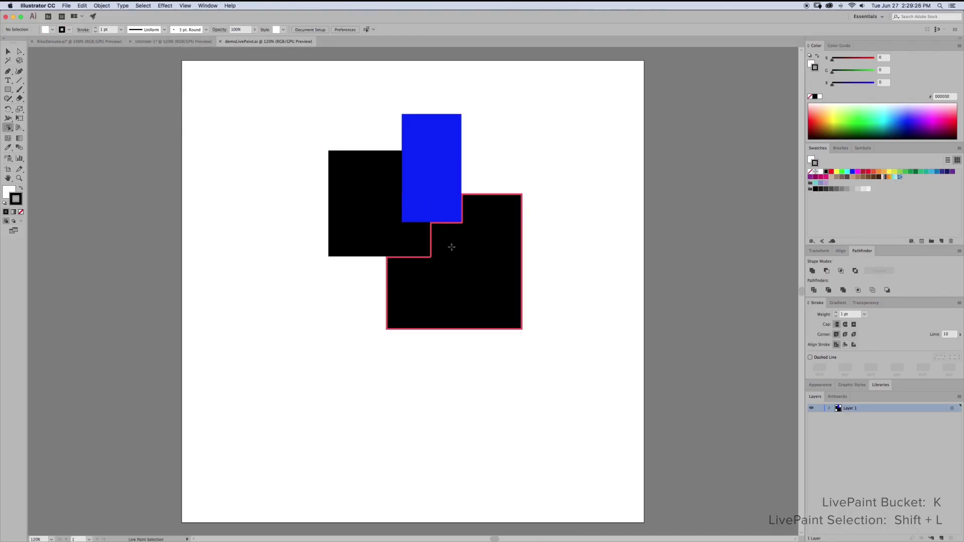
Select the inner edge where the blue rectangle overlaps the black squares, switch the display to Preview on CPU, and deselect.
{"action": "left_click", "coordinate": [440, 222]}
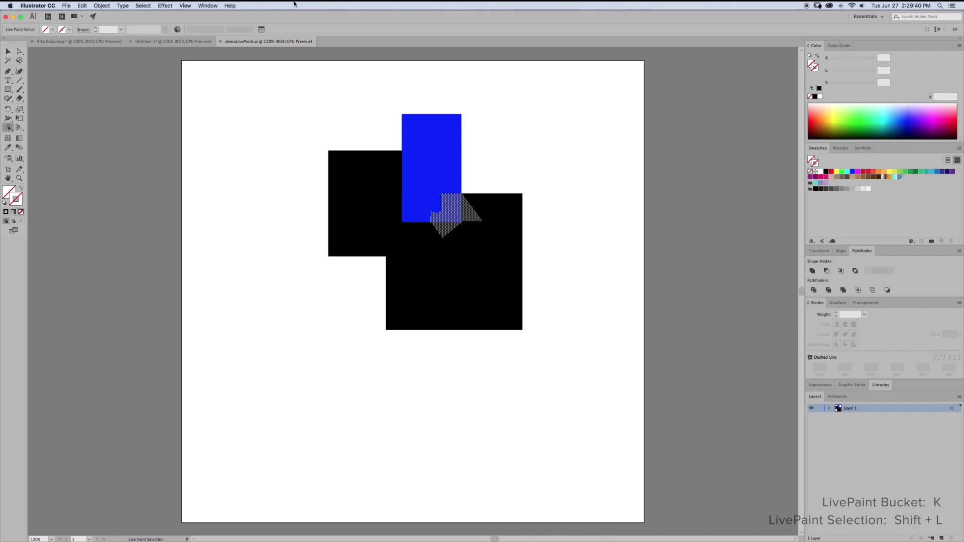
{"action": "left_click", "coordinate": [185, 6]}
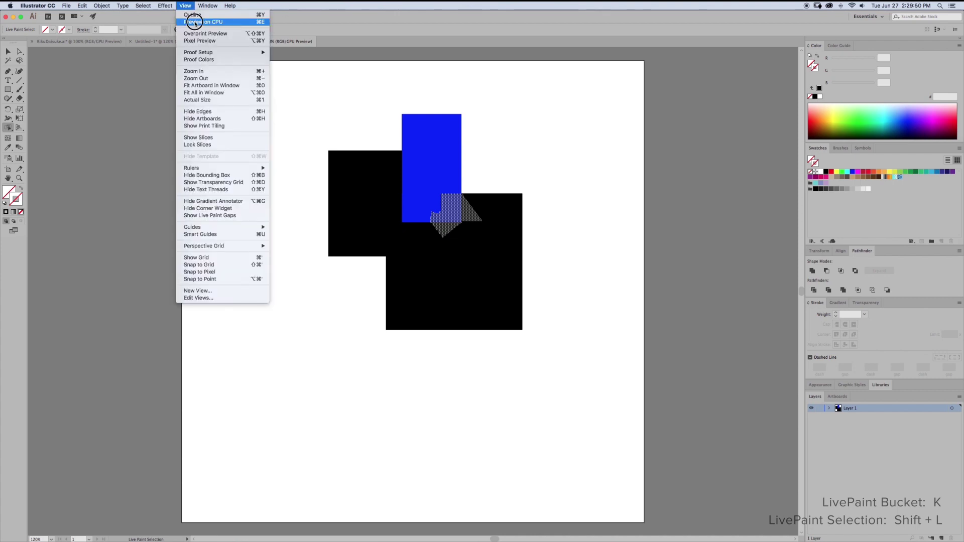
{"action": "left_click", "coordinate": [239, 22]}
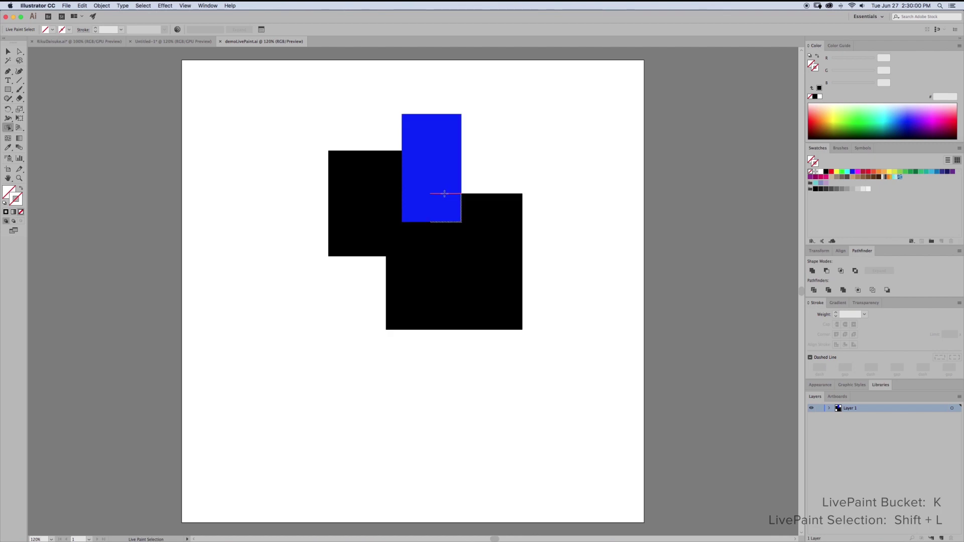
{"action": "left_click", "coordinate": [348, 261]}
{"action": "left_click_drag", "start_coordinate": [348, 261], "coordinate": [351, 263]}
{"action": "left_click", "coordinate": [229, 297]}
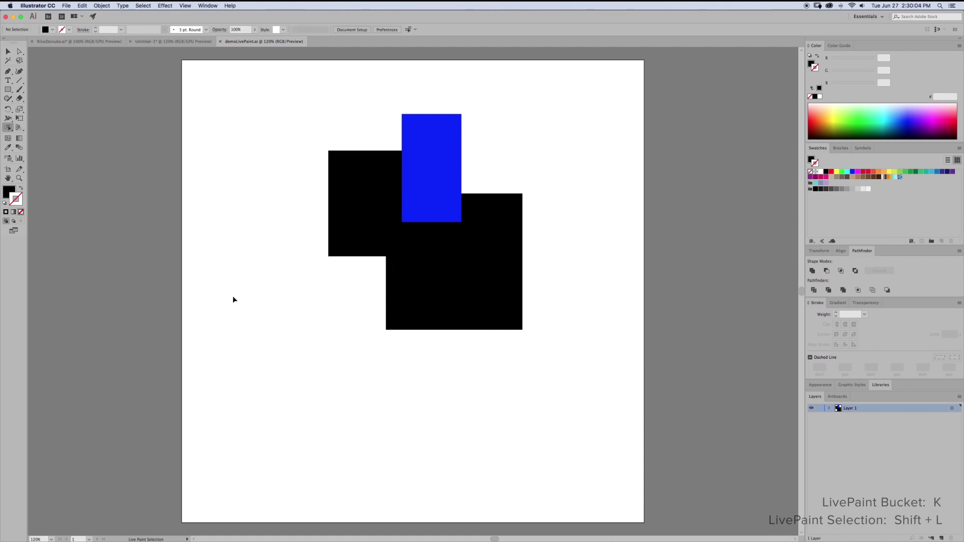
Open Save-from-AI.jpg from Bridge in Photoshop and inspect the edges between the blue and black shapes at 400%.
{"action": "key", "text": "super+Tab"}
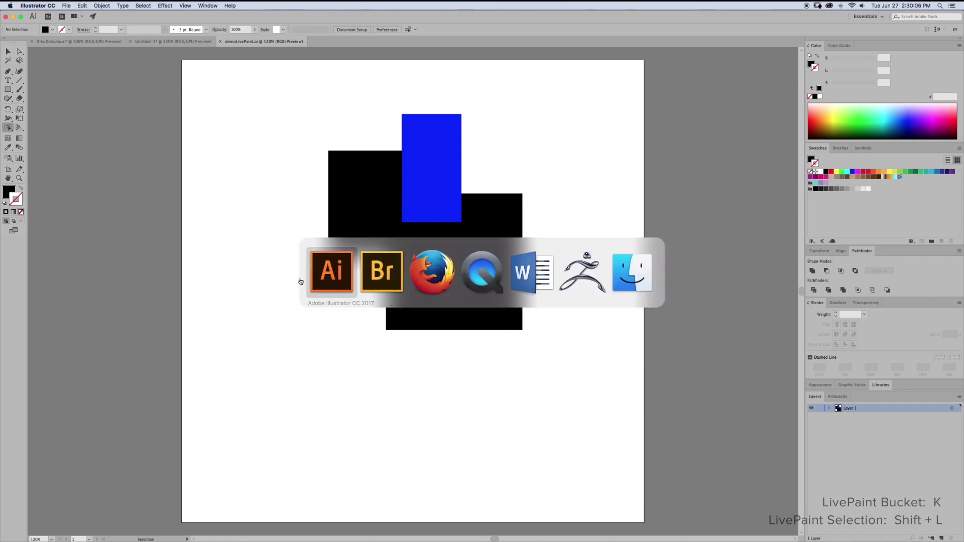
{"action": "left_click", "coordinate": [369, 284]}
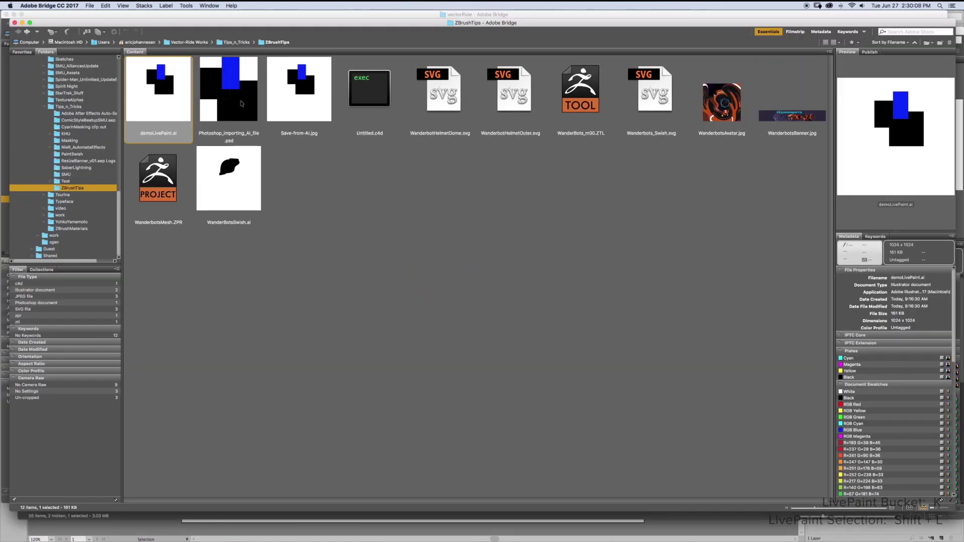
{"action": "left_click", "coordinate": [300, 94]}
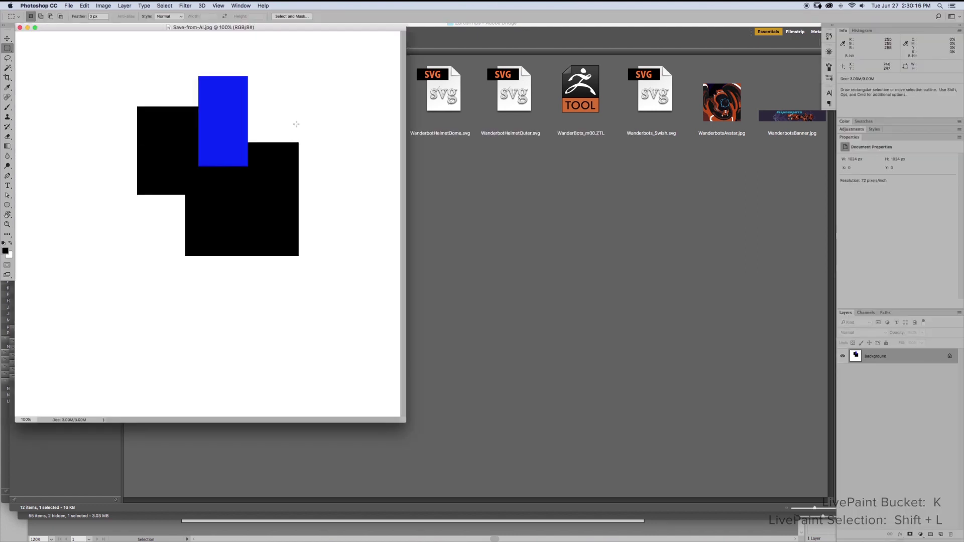
{"action": "key", "text": "super+equal"}
{"action": "key", "text": "super+equal"}
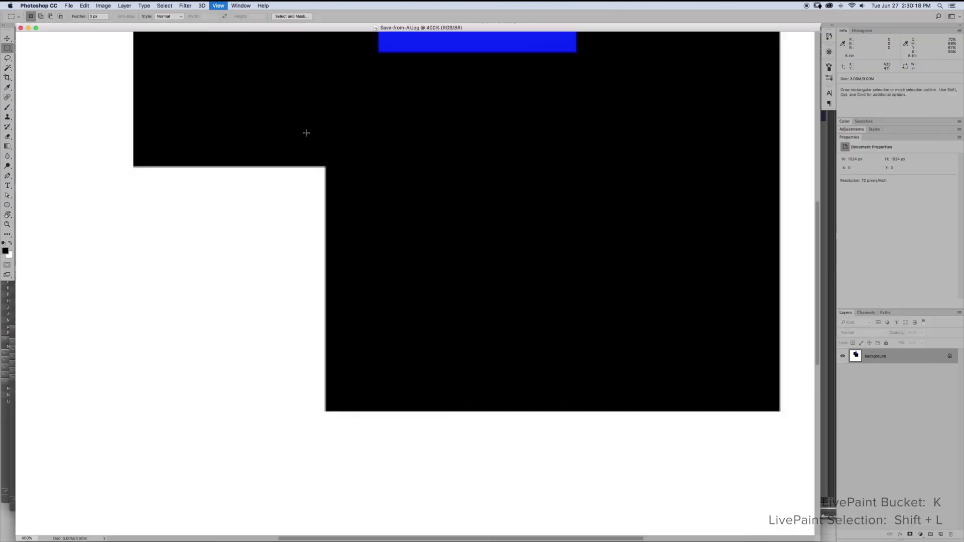
{"action": "left_click_drag", "start_coordinate": [462, 230], "coordinate": [465, 379]}
{"action": "left_click_drag", "start_coordinate": [509, 302], "coordinate": [467, 191]}
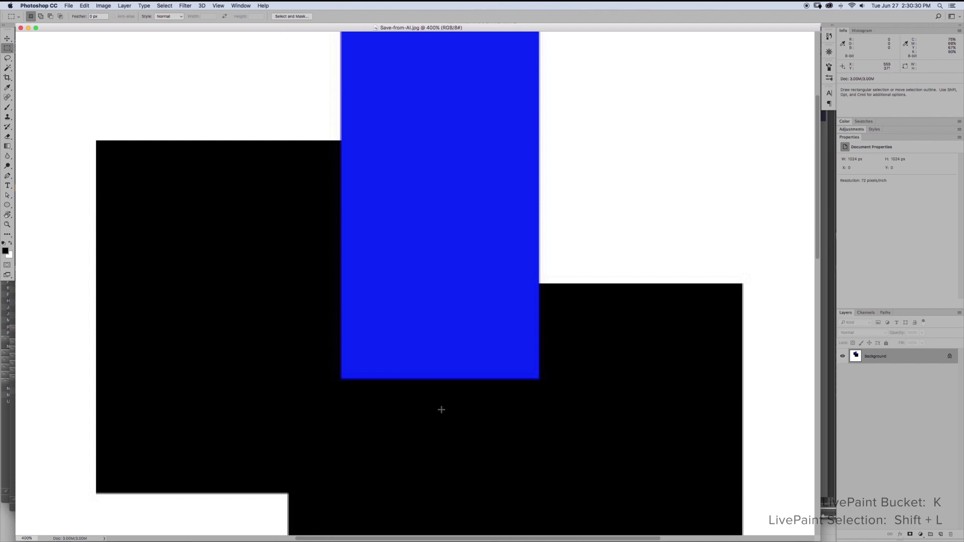
Return to Bridge and open demoLivePaint.ai in Photoshop CC 2017, importing it cropped to Art Box at 72 pixels/inch in RGB Color.
{"action": "key", "text": "super+Tab"}
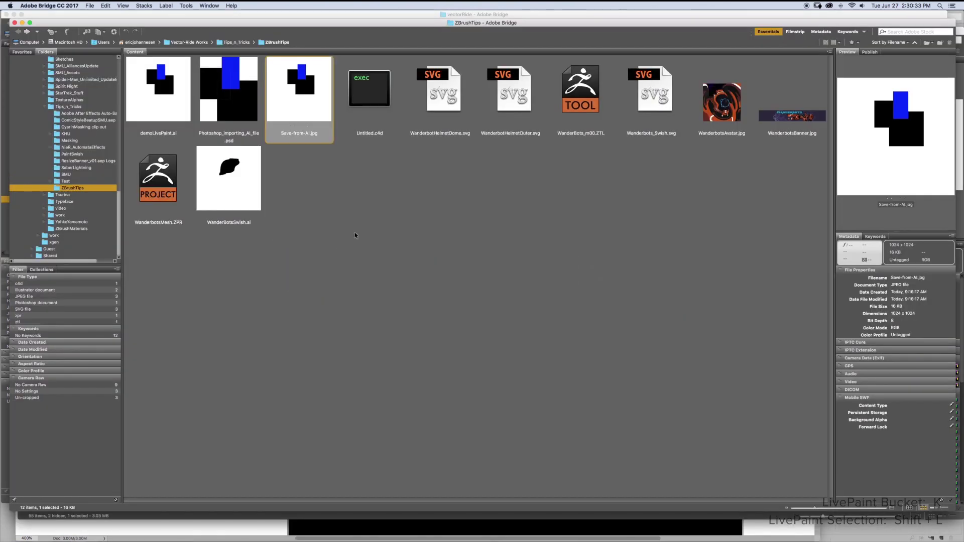
{"action": "left_click", "coordinate": [161, 87]}
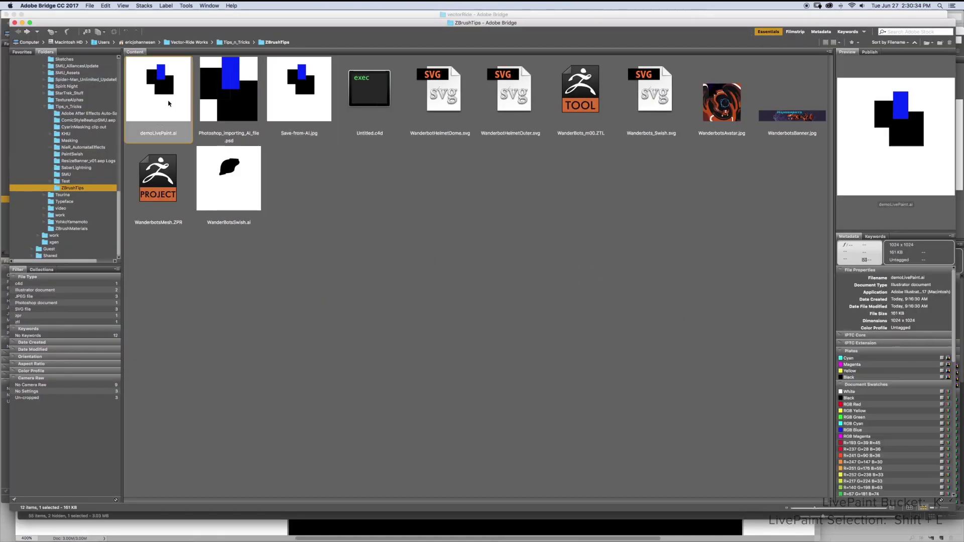
{"action": "right_click", "coordinate": [170, 103]}
{"action": "mouse_move", "coordinate": [185, 114]}
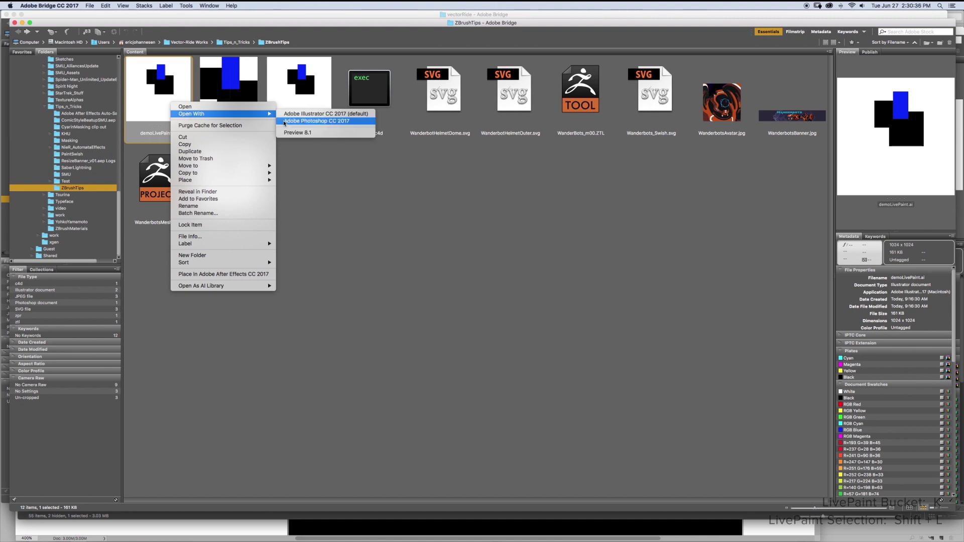
{"action": "left_click", "coordinate": [320, 122]}
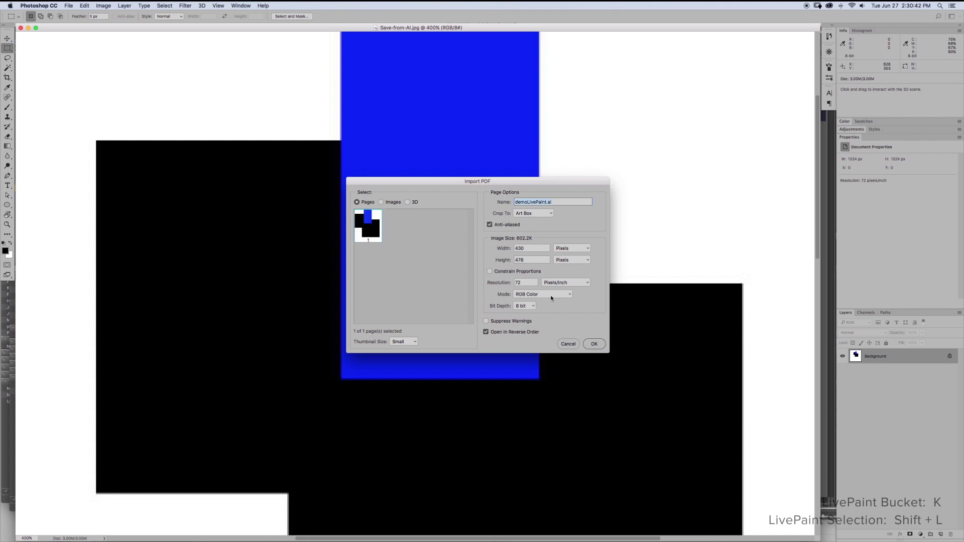
{"action": "left_click", "coordinate": [595, 345]}
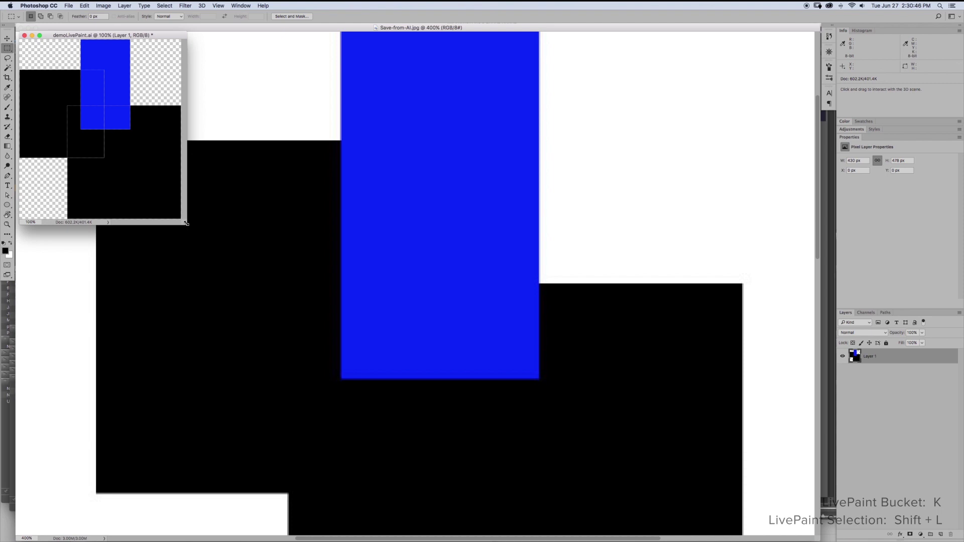
Enlarge the window of the imported demoLivePaint.ai and compare its overlap edges with those in Save-from-AI.jpg.
{"action": "left_click_drag", "start_coordinate": [187, 225], "coordinate": [518, 428]}
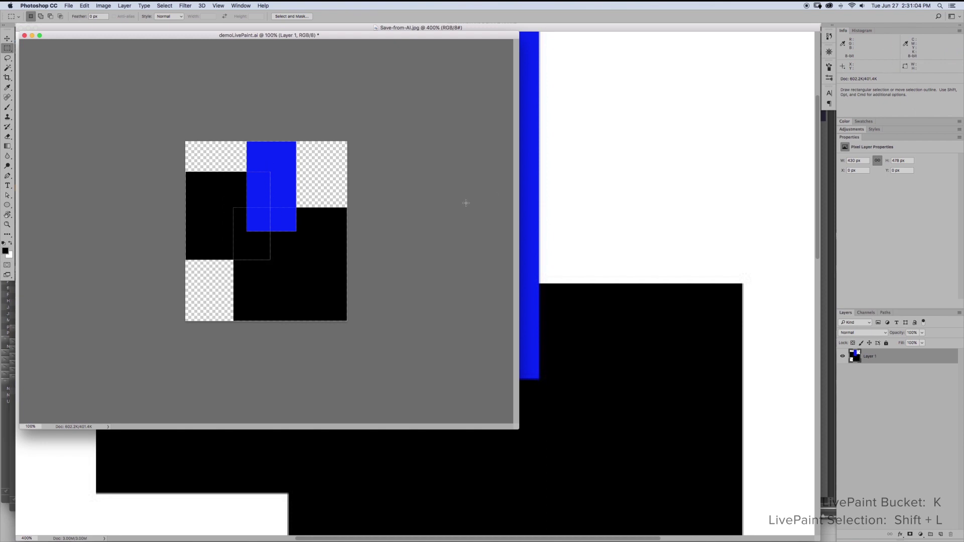
{"action": "left_click", "coordinate": [570, 29]}
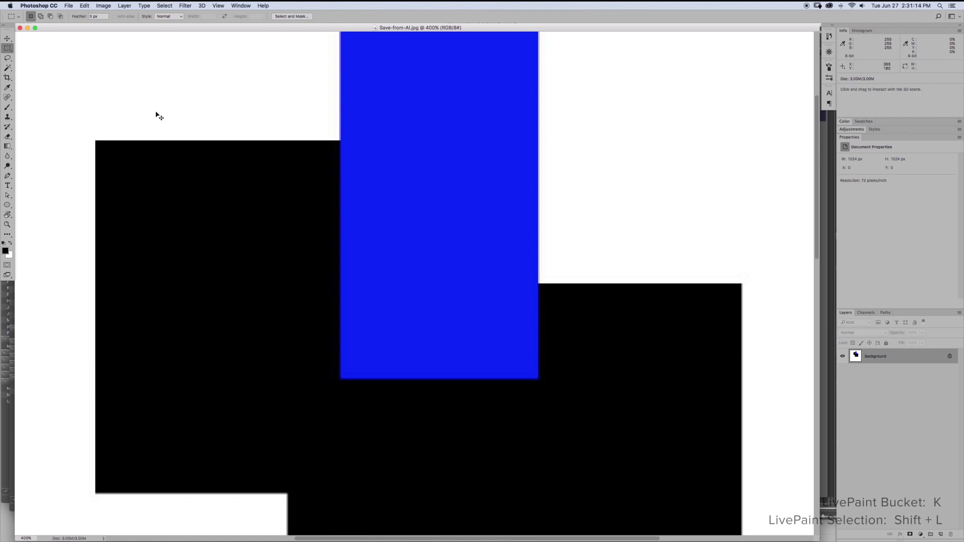
{"action": "key", "text": "ctrl+Tab"}
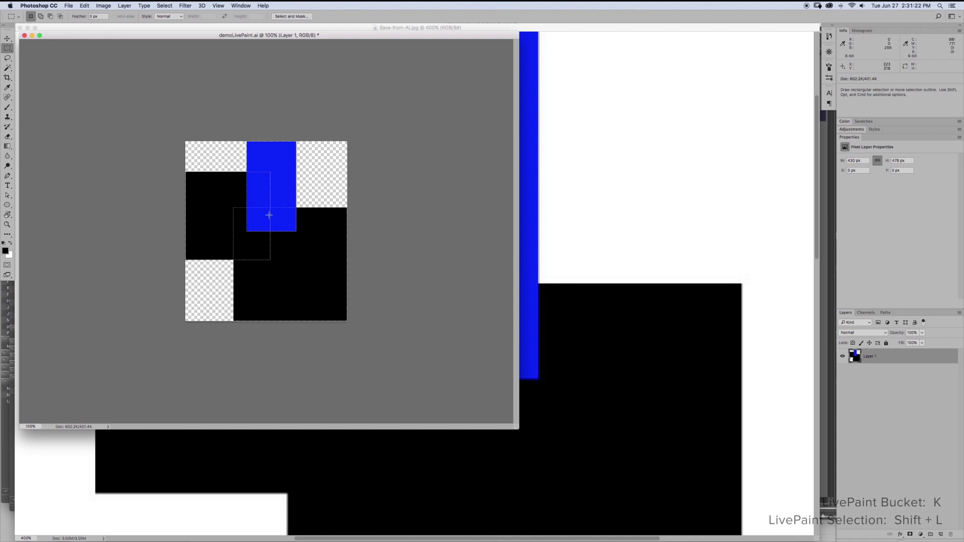
Switch to Illustrator and save the document as demoLivePaint2.ai in the ZBrushTips folder with the Illustrator CC version options.
{"action": "key", "text": "super+Tab"}
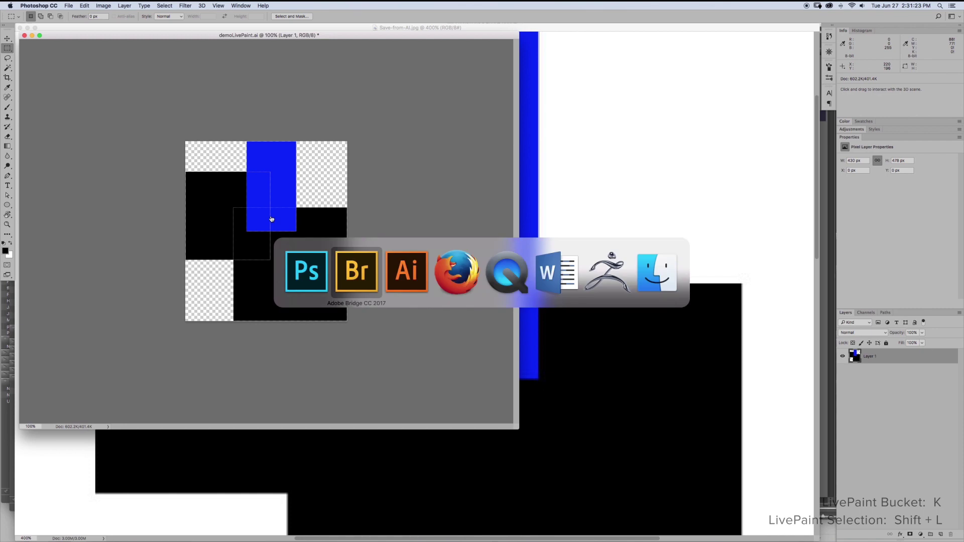
{"action": "left_click", "coordinate": [405, 278]}
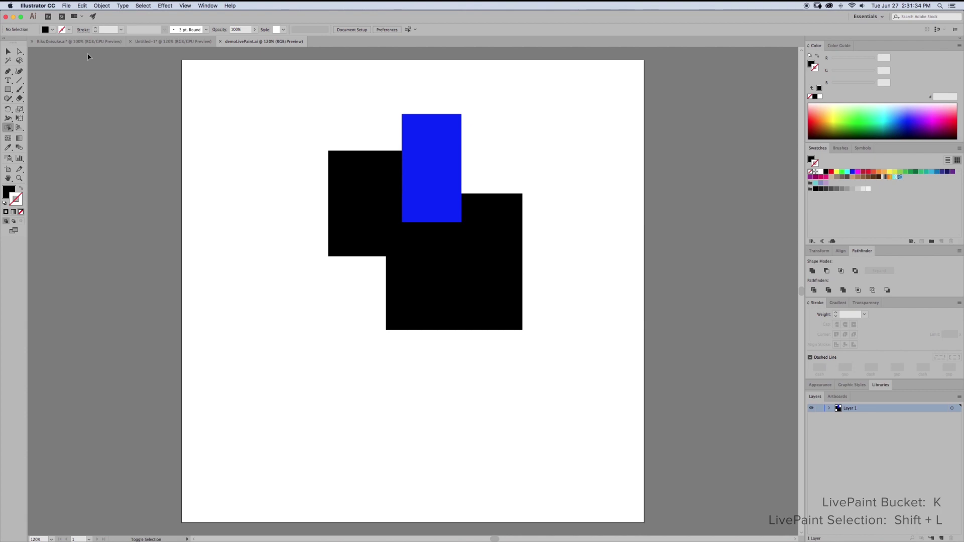
{"action": "key", "text": "shift+super+s"}
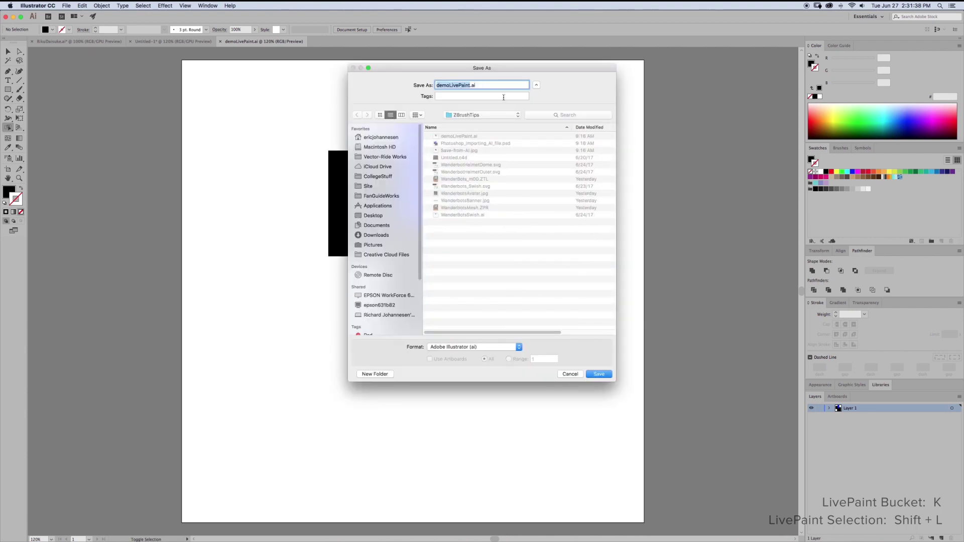
{"action": "key", "text": "Right"}
{"action": "type", "text": "2"}
{"action": "key", "text": "Return"}
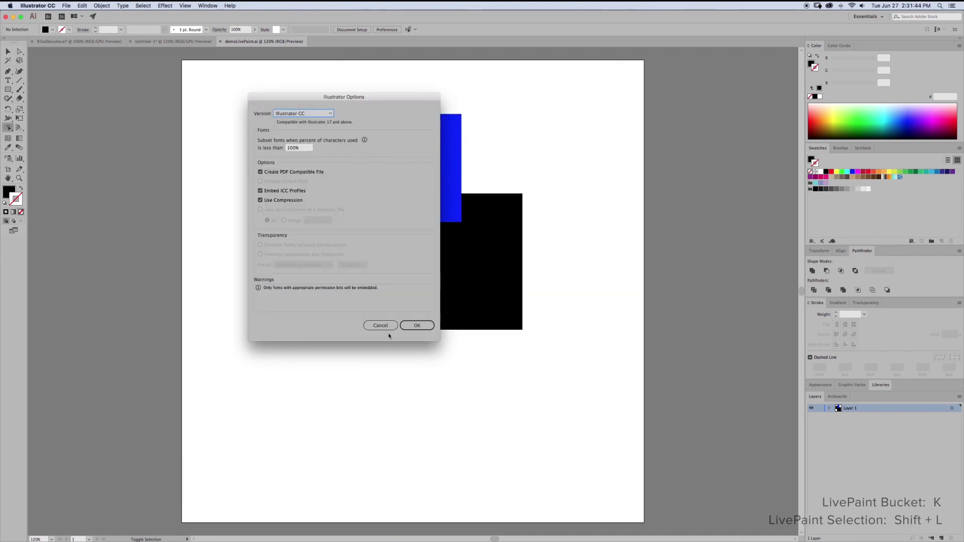
{"action": "left_click", "coordinate": [417, 325]}
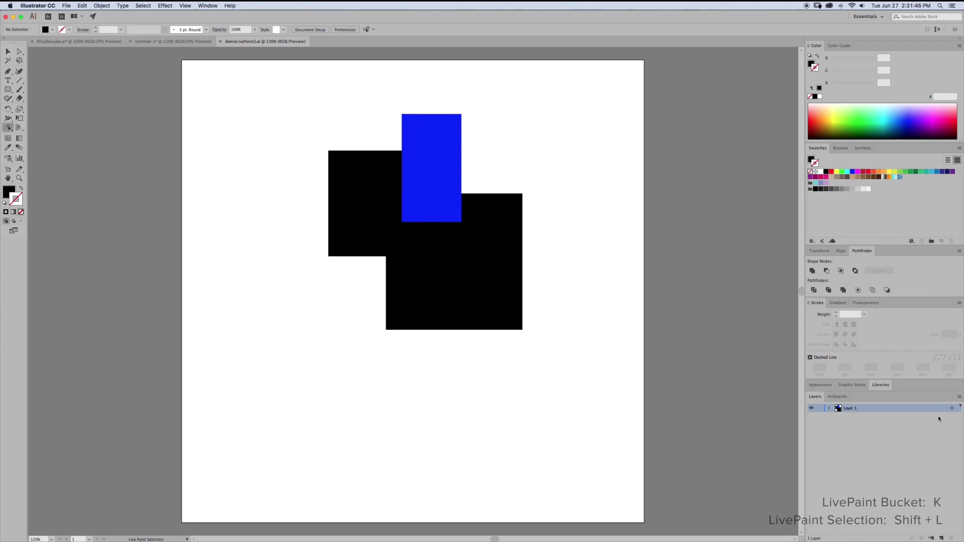
Duplicate Layer 1 and hide the copy.
{"action": "left_click_drag", "start_coordinate": [938, 413], "coordinate": [946, 538]}
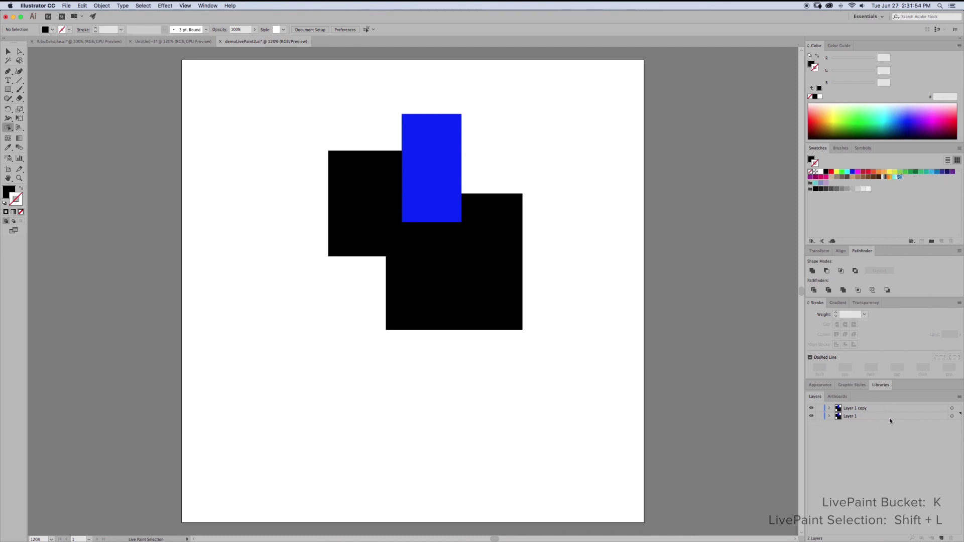
{"action": "left_click", "coordinate": [812, 408]}
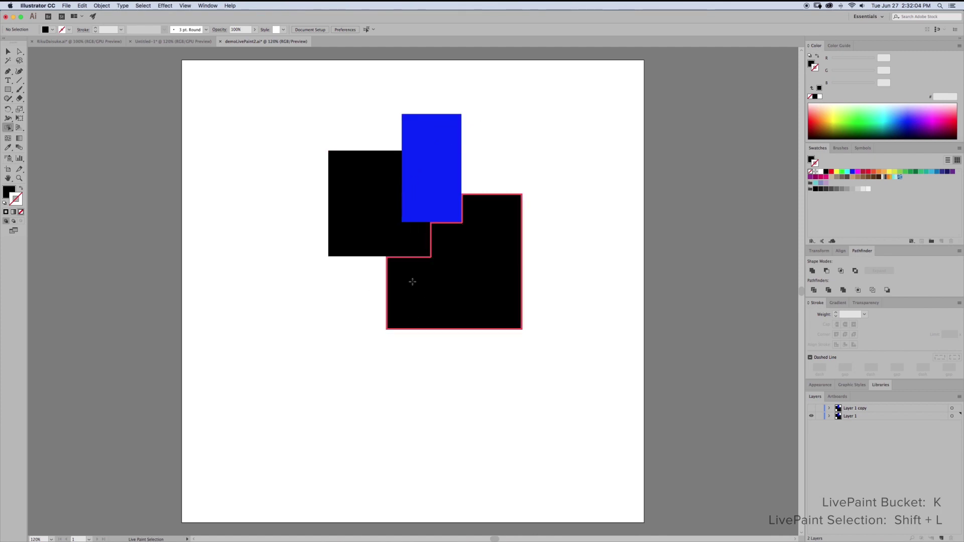
Delete the part of the blue rectangle outside the black squares together with its leftover outline, and deselect.
{"action": "left_click", "coordinate": [442, 134]}
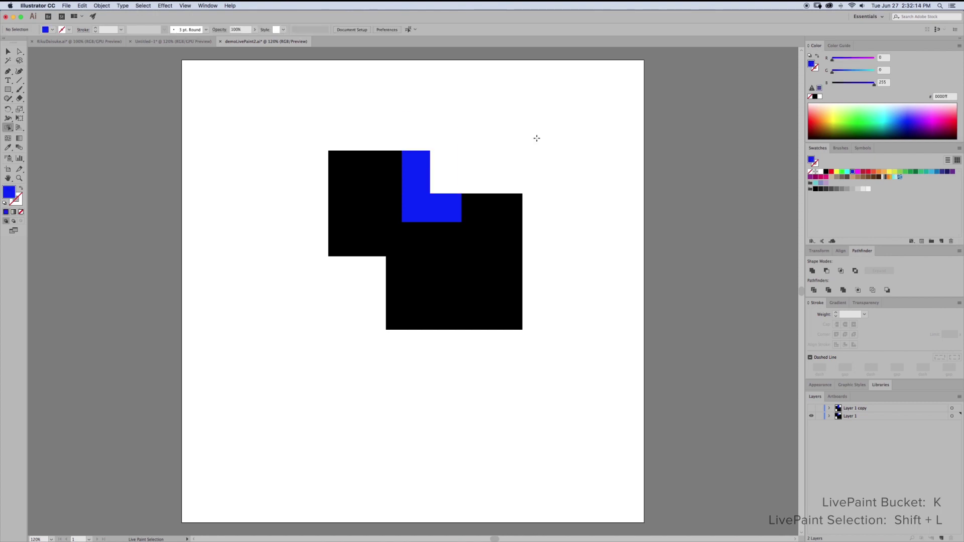
{"action": "left_click_drag", "start_coordinate": [474, 134], "coordinate": [370, 113]}
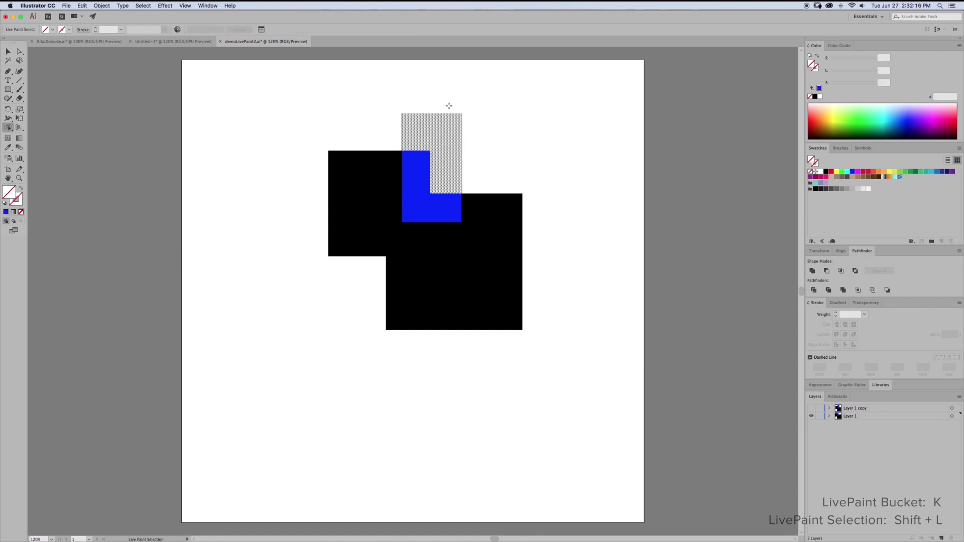
{"action": "left_click", "coordinate": [449, 106]}
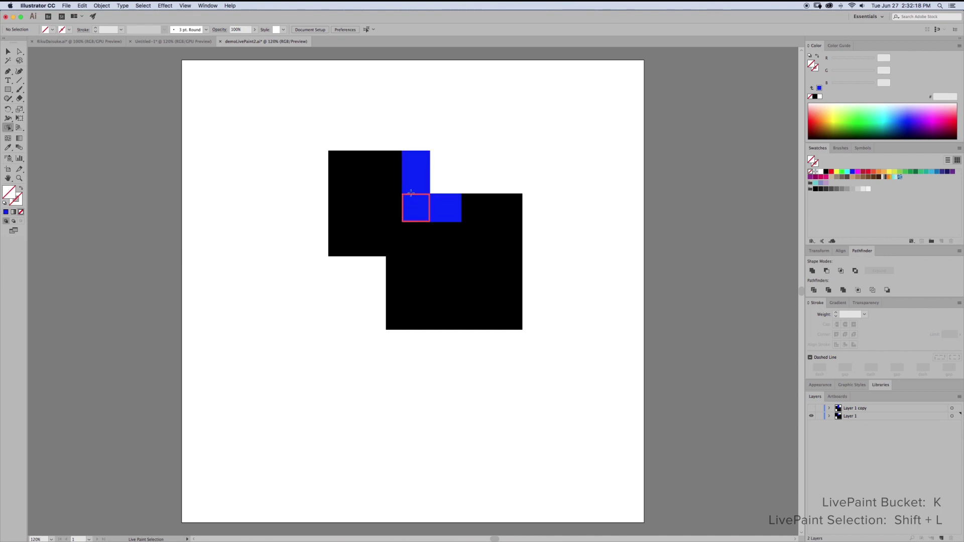
Select the remaining blue regions and the adjoining overlap of the two squares, fill them with black (000000), and deselect.
{"action": "left_click_drag", "start_coordinate": [412, 182], "coordinate": [417, 231]}
{"action": "left_click", "coordinate": [445, 216], "text": "shift"}
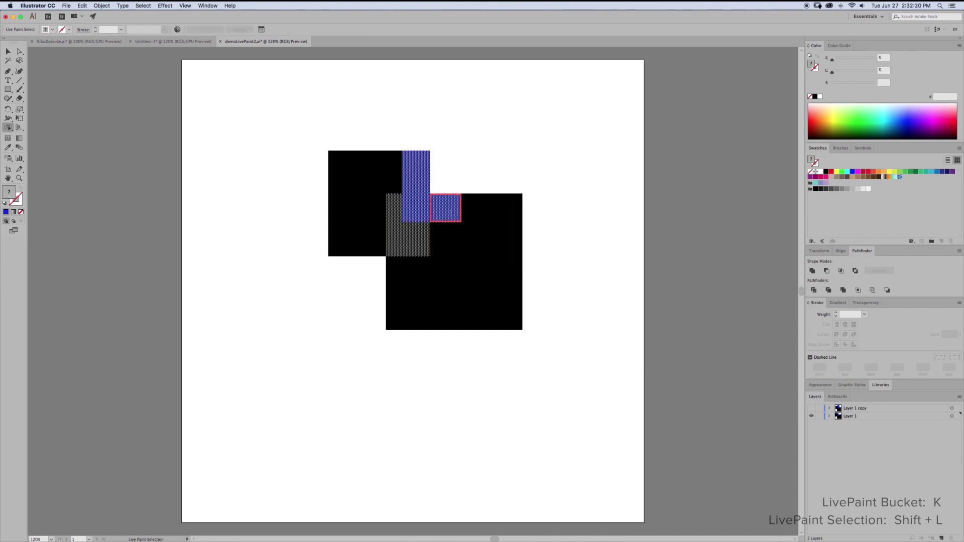
{"action": "left_click", "coordinate": [814, 96]}
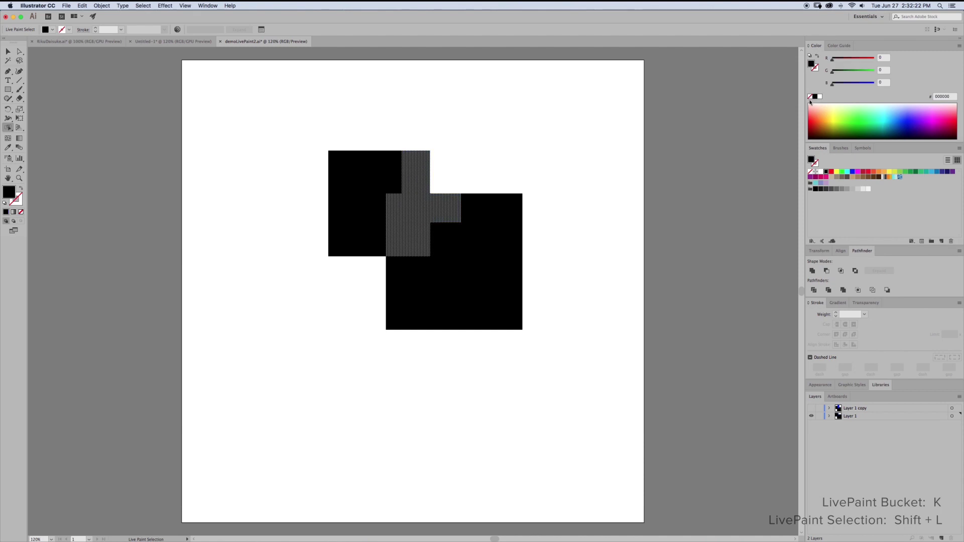
{"action": "left_click", "coordinate": [576, 293]}
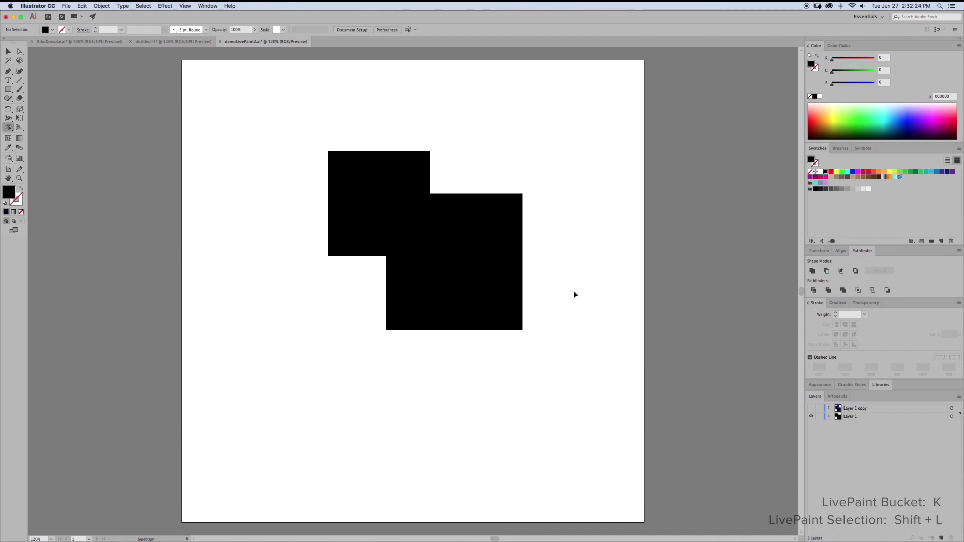
In Outline display, select the internal dividing edges of the merged black shape on Layer 1 and delete them, keeping only the outer contour.
{"action": "key", "text": "shift+l"}
{"action": "key", "text": "super+y"}
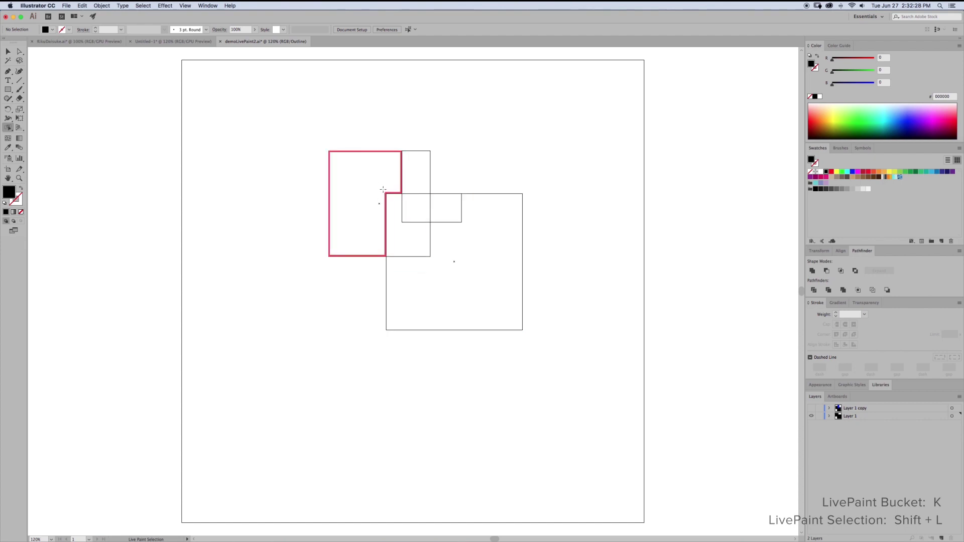
{"action": "left_click_drag", "start_coordinate": [383, 189], "coordinate": [424, 218]}
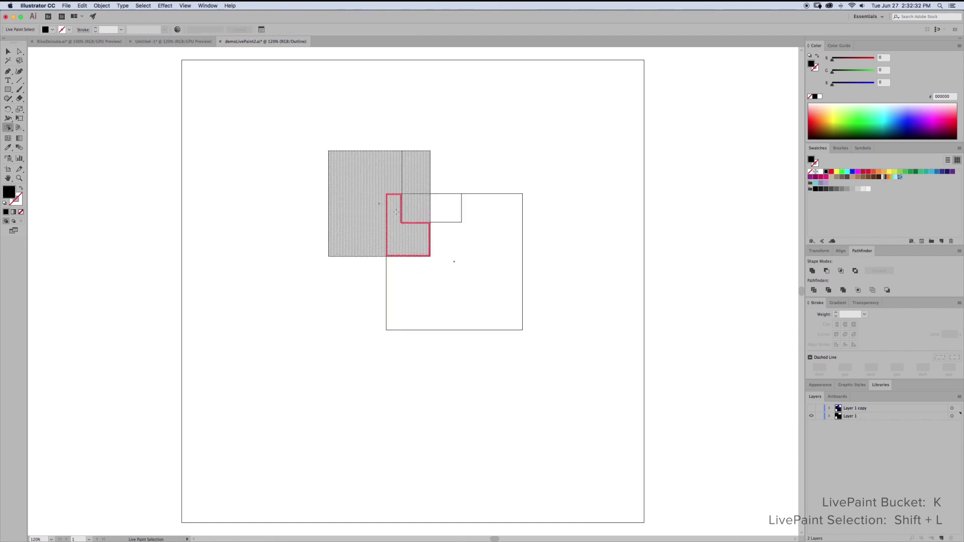
{"action": "left_click", "coordinate": [417, 210], "text": "shift"}
{"action": "left_click", "coordinate": [416, 176], "text": "shift"}
{"action": "left_click", "coordinate": [372, 194], "text": "shift"}
{"action": "left_click", "coordinate": [399, 227], "text": "shift"}
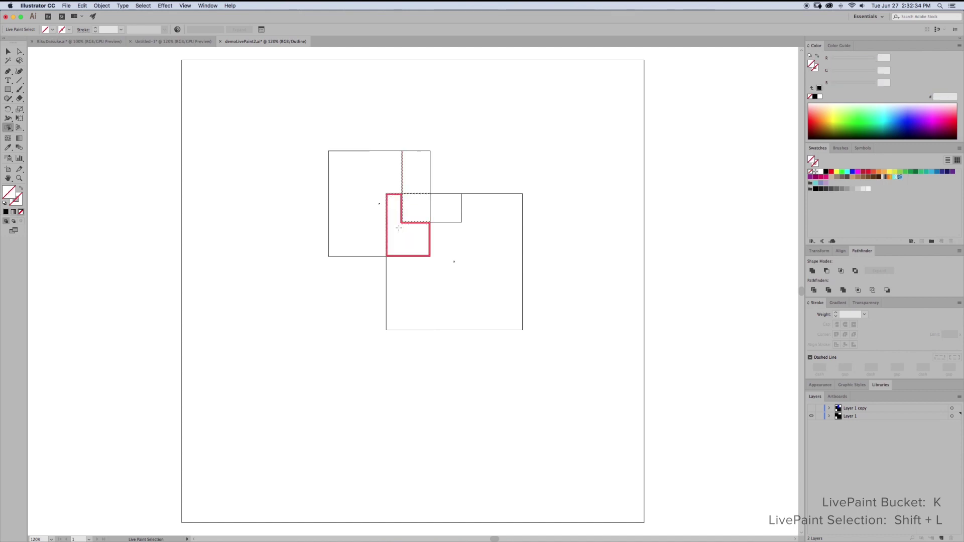
{"action": "mouse_move", "coordinate": [454, 252]}
{"action": "left_mouse_down"}
{"action": "mouse_move", "coordinate": [447, 208]}
{"action": "mouse_move", "coordinate": [460, 249]}
{"action": "left_mouse_up"}
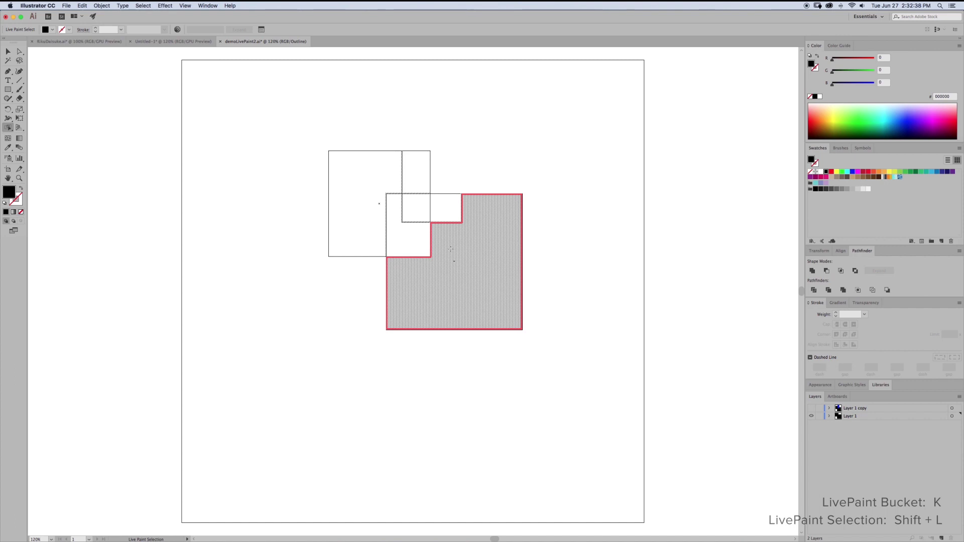
{"action": "left_click", "coordinate": [421, 240]}
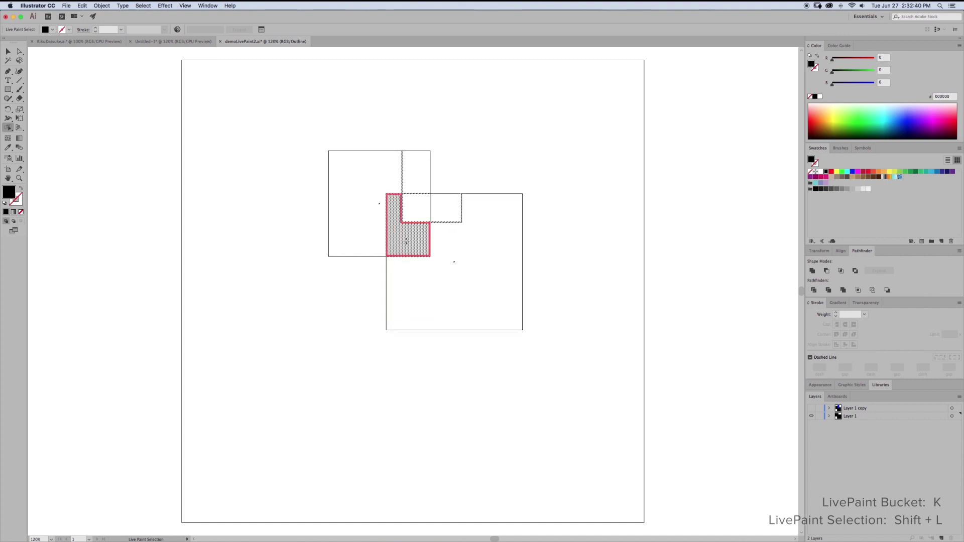
{"action": "key", "text": "Delete"}
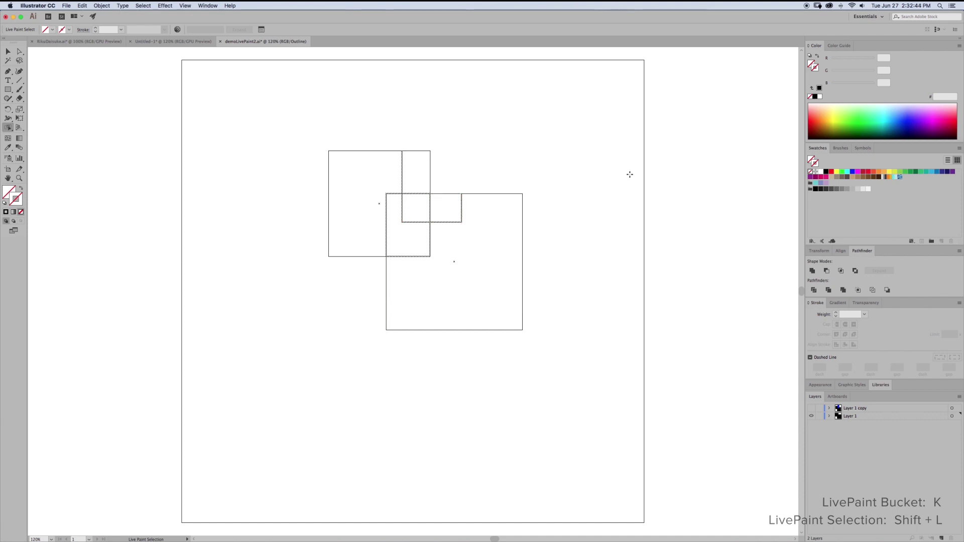
{"action": "key", "text": "Delete"}
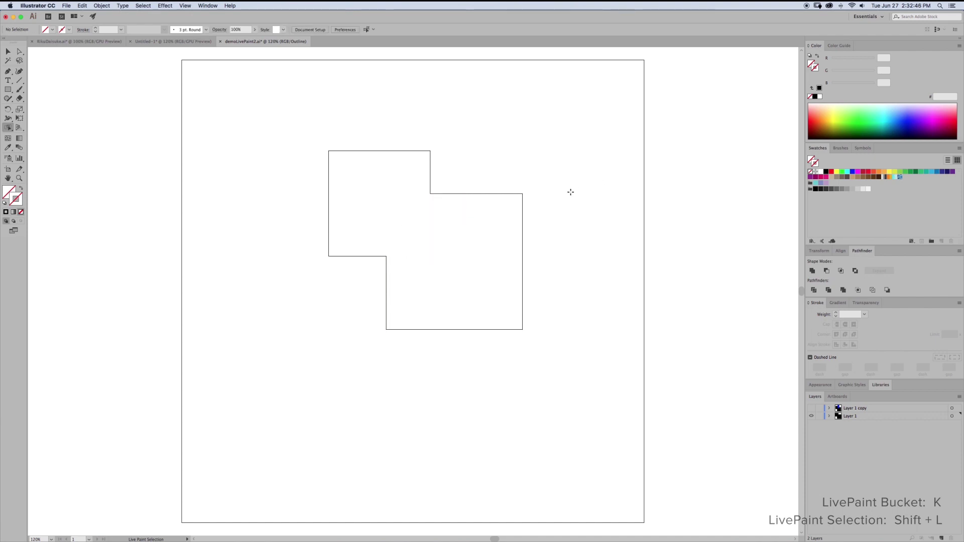
Lock Layer 1 and return to the filled preview display.
{"action": "left_click", "coordinate": [819, 417]}
{"action": "left_click", "coordinate": [810, 416]}
{"action": "left_click", "coordinate": [813, 417]}
{"action": "key", "text": "super+y"}
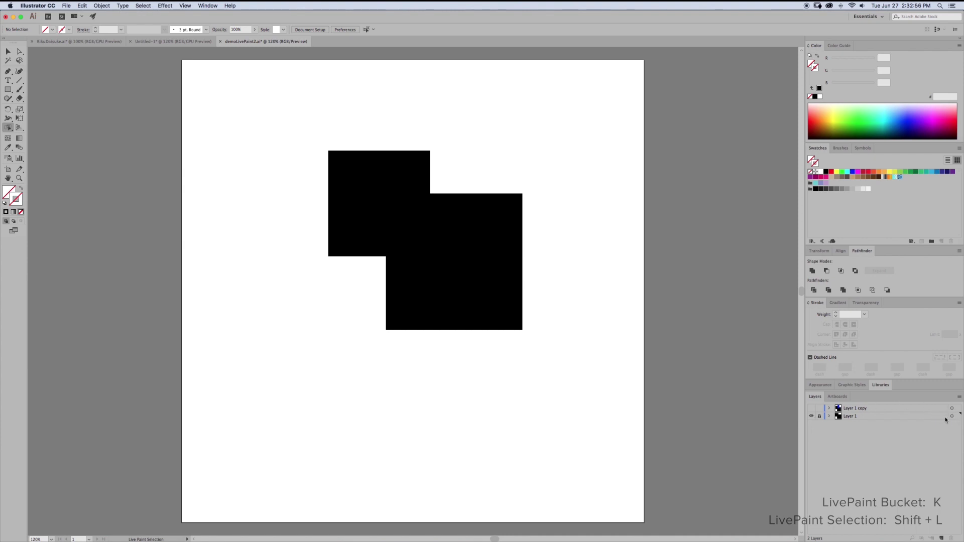
Unlock Layer 1, target its Live Paint artwork and expand it into ordinary paths.
{"action": "left_click", "coordinate": [100, 6]}
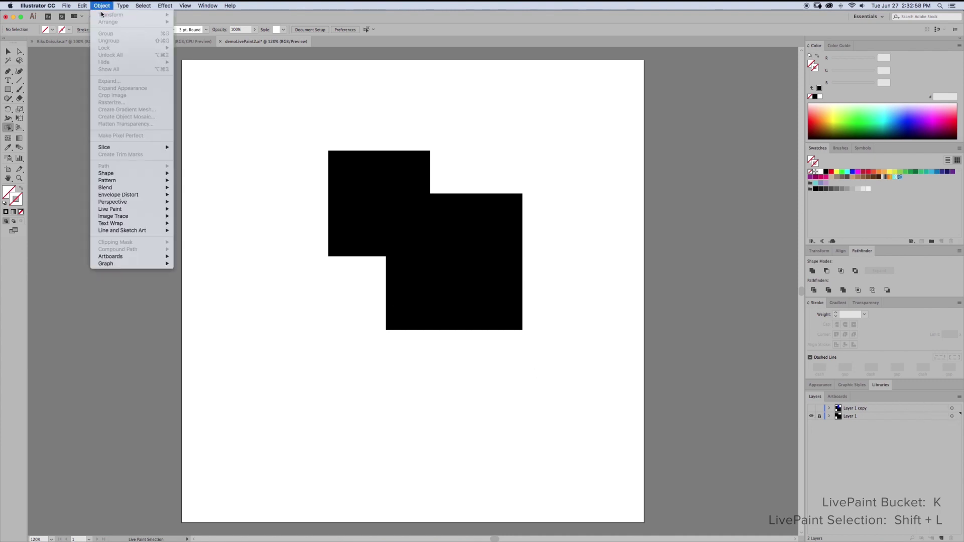
{"action": "left_click", "coordinate": [270, 155]}
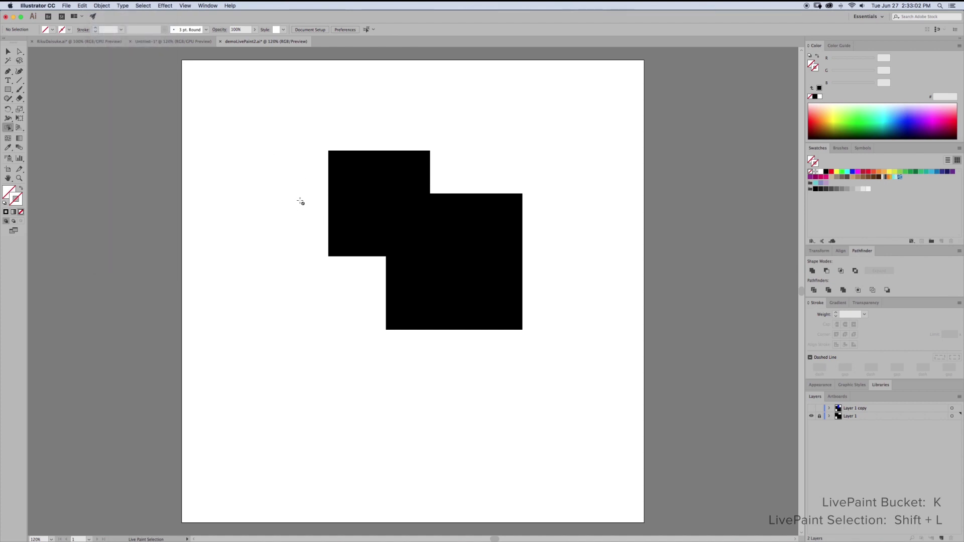
{"action": "left_click", "coordinate": [906, 417]}
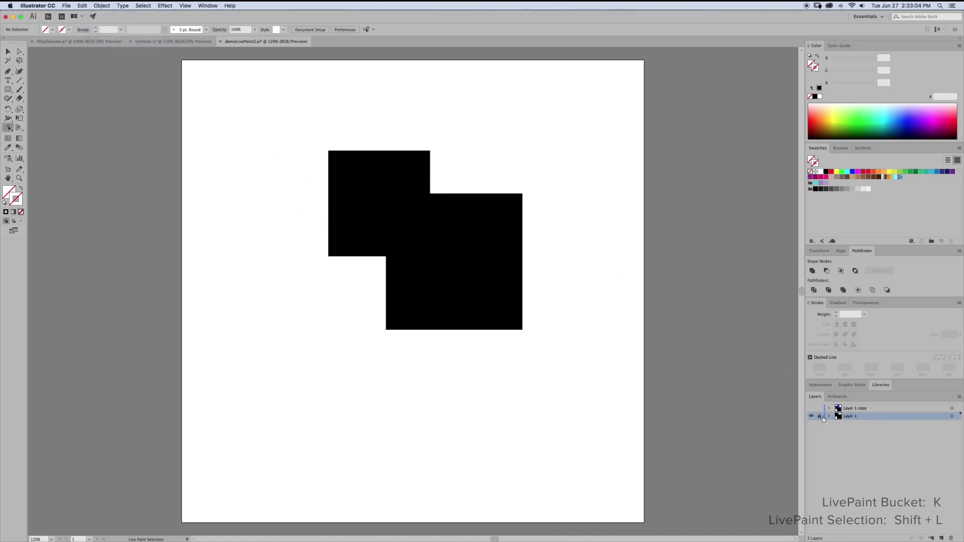
{"action": "left_click", "coordinate": [950, 416]}
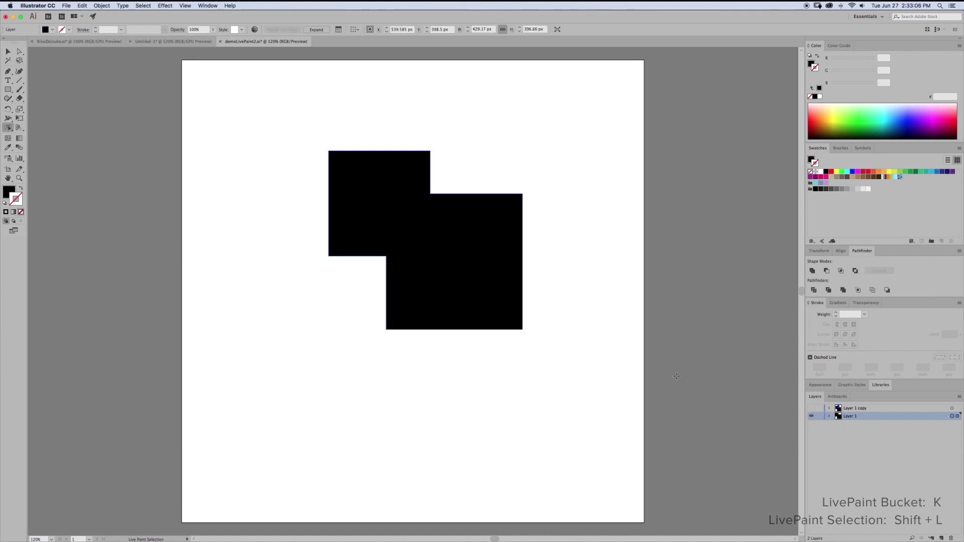
{"action": "left_click", "coordinate": [312, 31]}
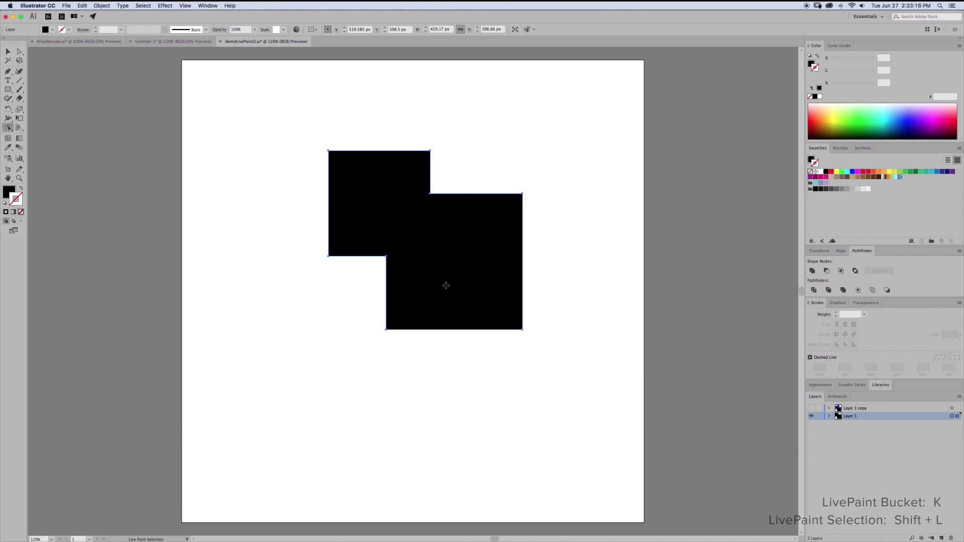
Show only the Layer 1 copy in preview display and delete all the black regions around the blue rectangle.
{"action": "left_click", "coordinate": [811, 408], "text": "super"}
{"action": "left_click", "coordinate": [812, 417], "text": "super"}
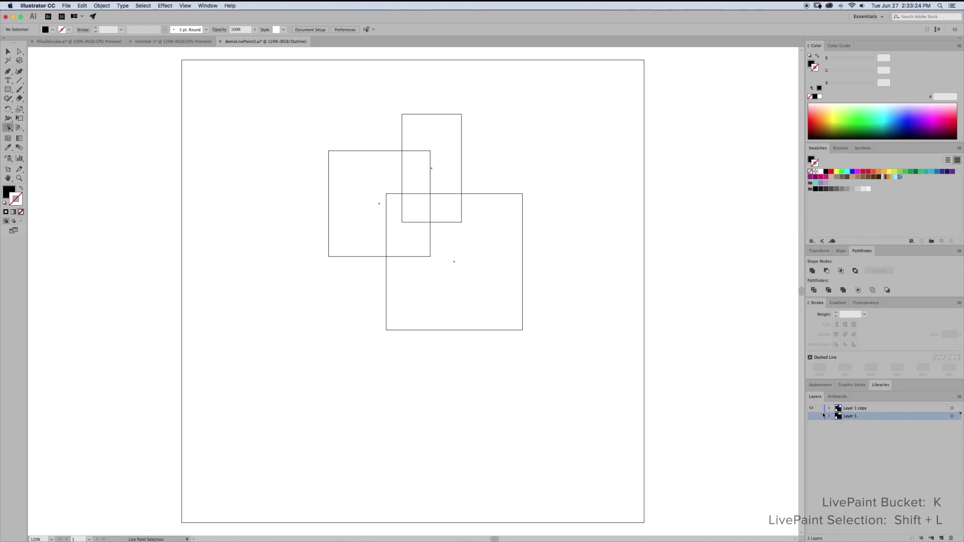
{"action": "key", "text": "super+y"}
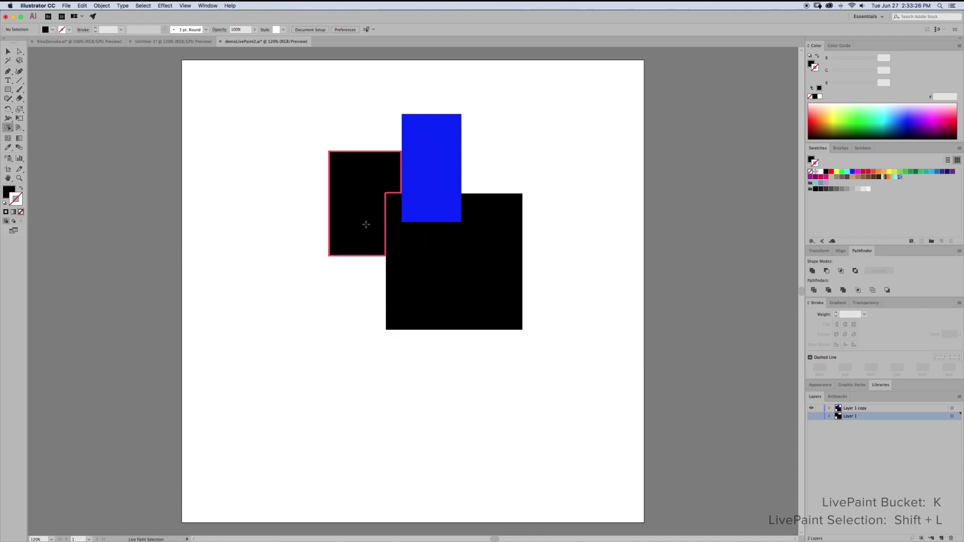
{"action": "mouse_move", "coordinate": [303, 140]}
{"action": "left_mouse_down"}
{"action": "mouse_move", "coordinate": [378, 267]}
{"action": "mouse_move", "coordinate": [405, 338]}
{"action": "mouse_move", "coordinate": [397, 343]}
{"action": "left_mouse_up"}
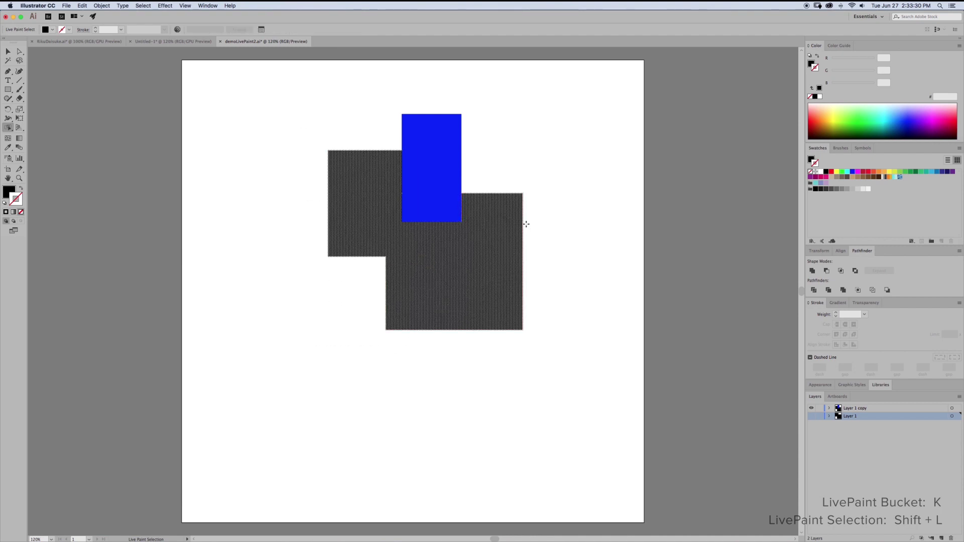
{"action": "key", "text": "Delete"}
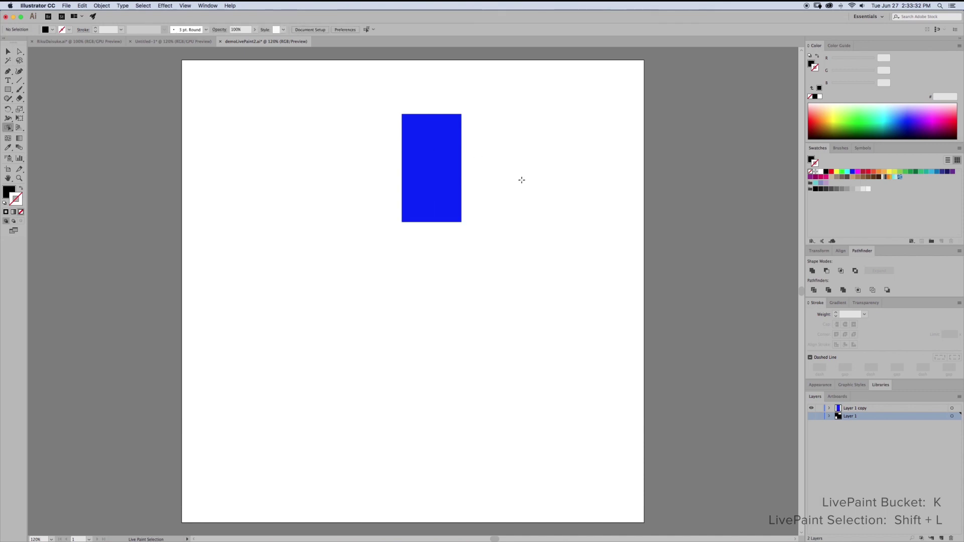
In Outline display, select the internal dividing edges inside the blue rectangle and delete them, keeping its outer outline.
{"action": "key", "text": "super+y"}
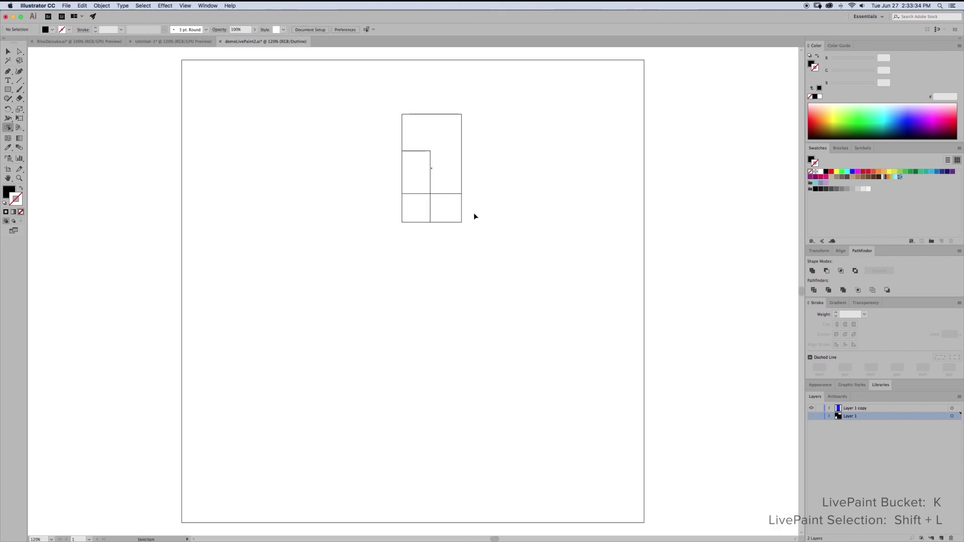
{"action": "key", "text": "shift+l"}
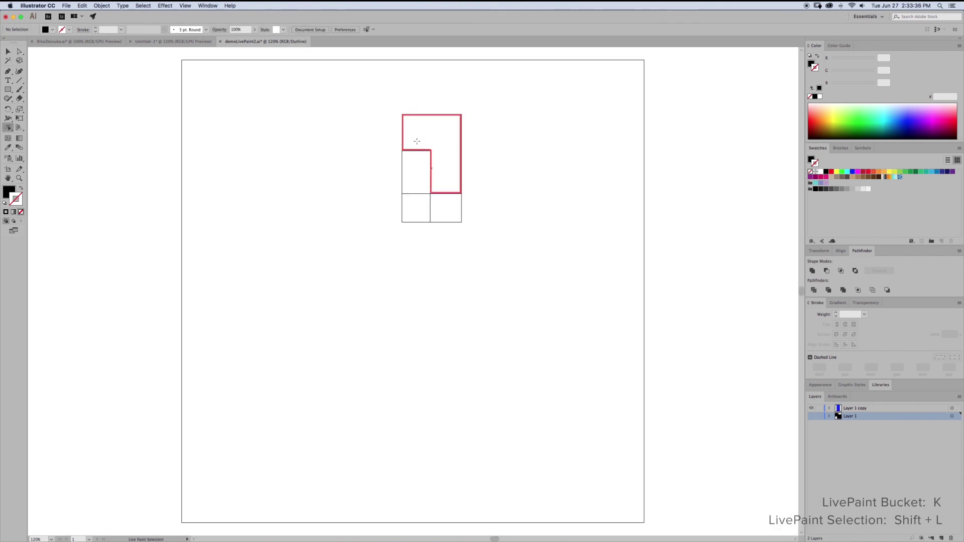
{"action": "double_click", "coordinate": [449, 213]}
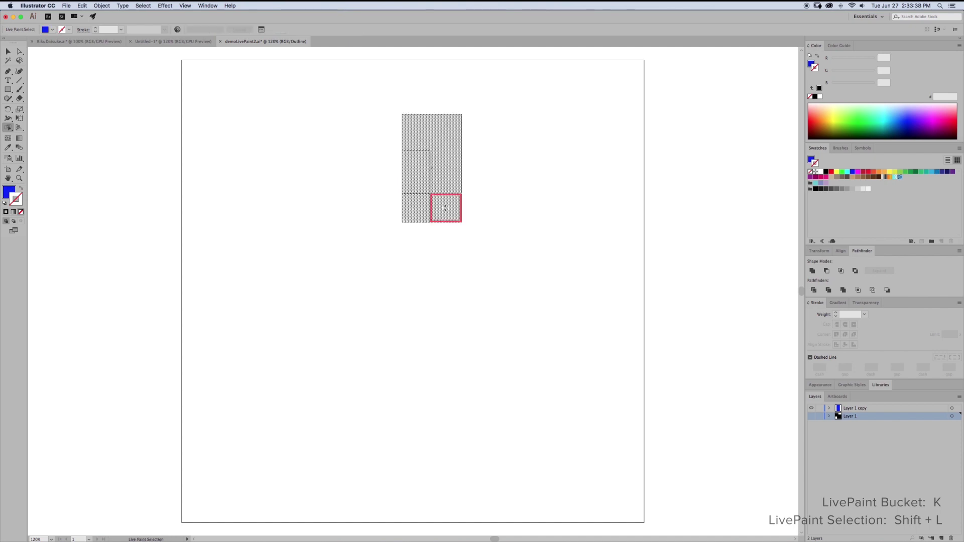
{"action": "left_click", "coordinate": [446, 208], "text": "shift"}
{"action": "left_click", "coordinate": [415, 208], "text": "shift"}
{"action": "left_click", "coordinate": [415, 171], "text": "shift"}
{"action": "left_click", "coordinate": [444, 146], "text": "shift"}
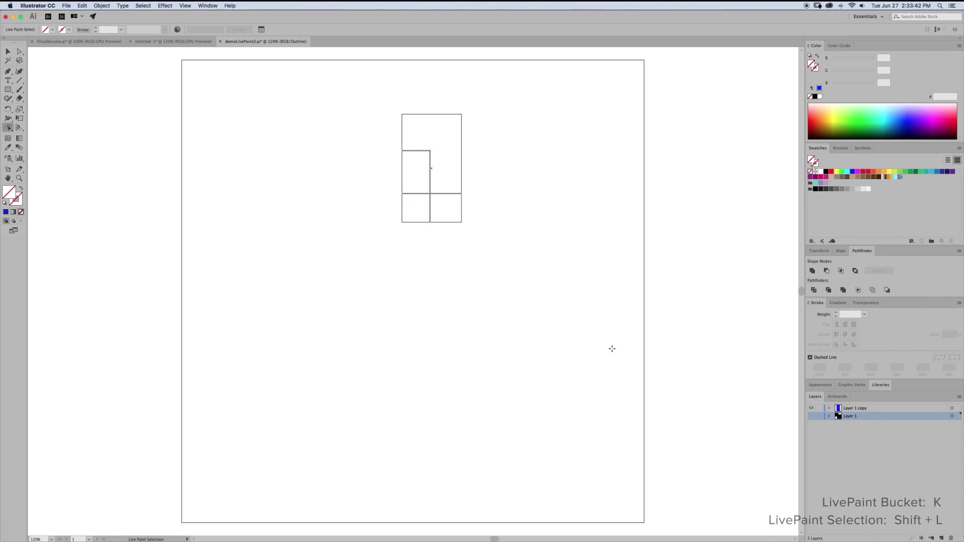
{"action": "key", "text": "Delete"}
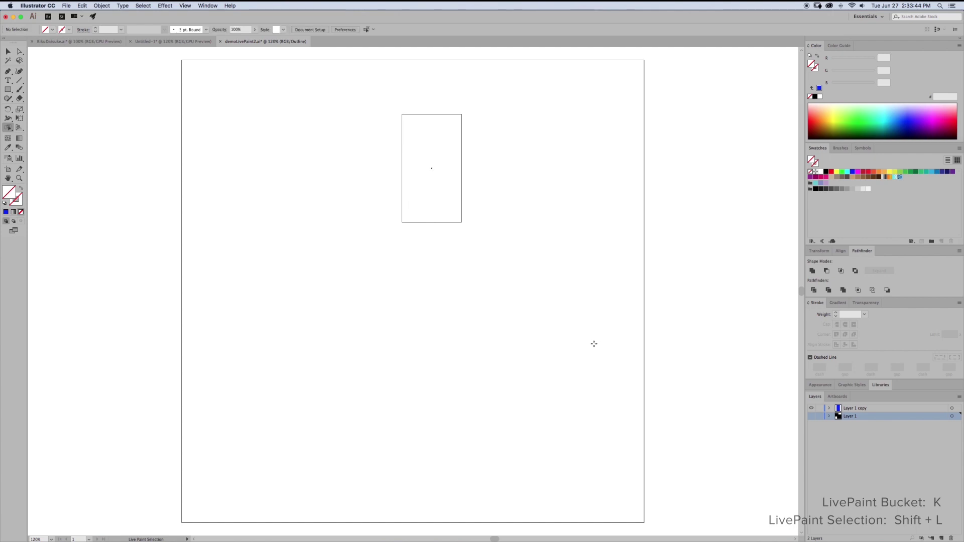
Show both layers in preview, expand the blue rectangle's Live Paint artwork on Layer 1 copy, and deselect.
{"action": "left_click", "coordinate": [811, 408]}
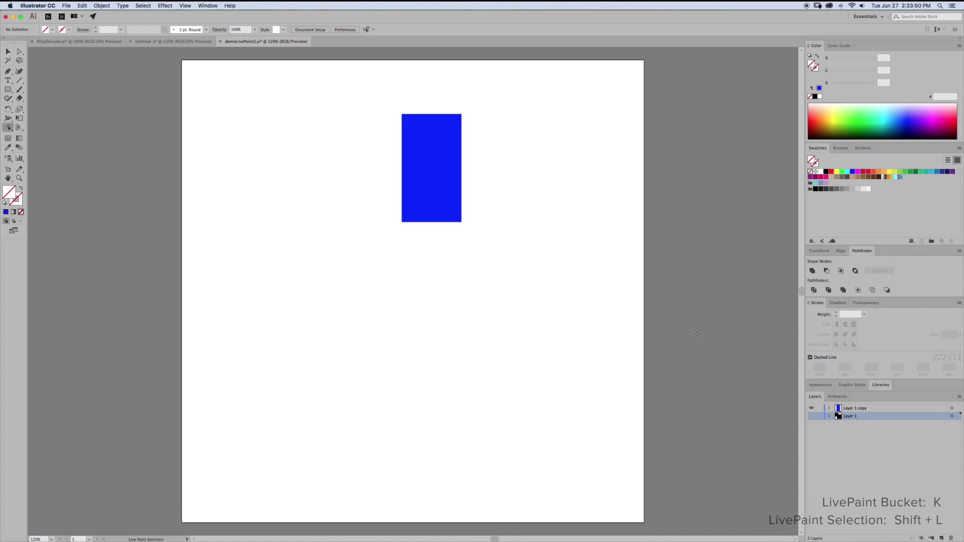
{"action": "left_click", "coordinate": [811, 416]}
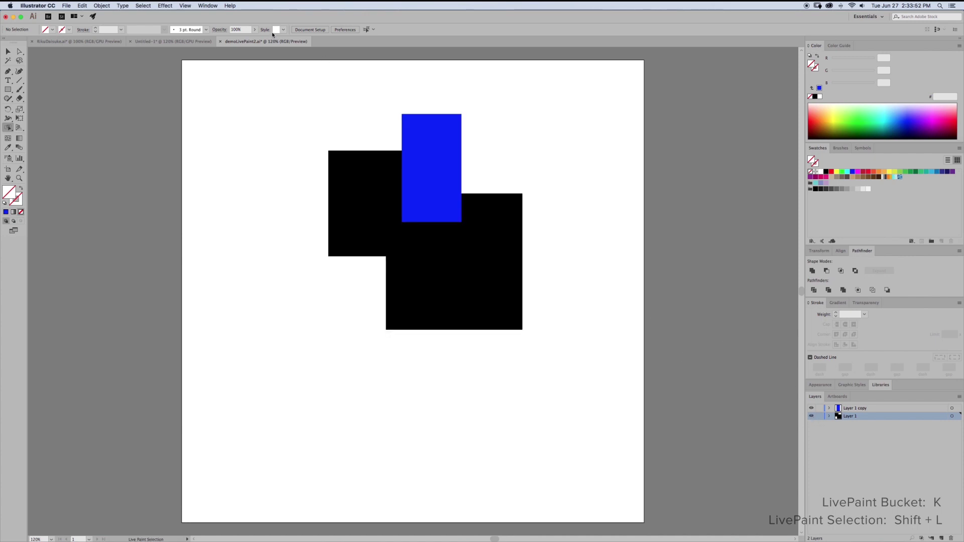
{"action": "left_click", "coordinate": [952, 408]}
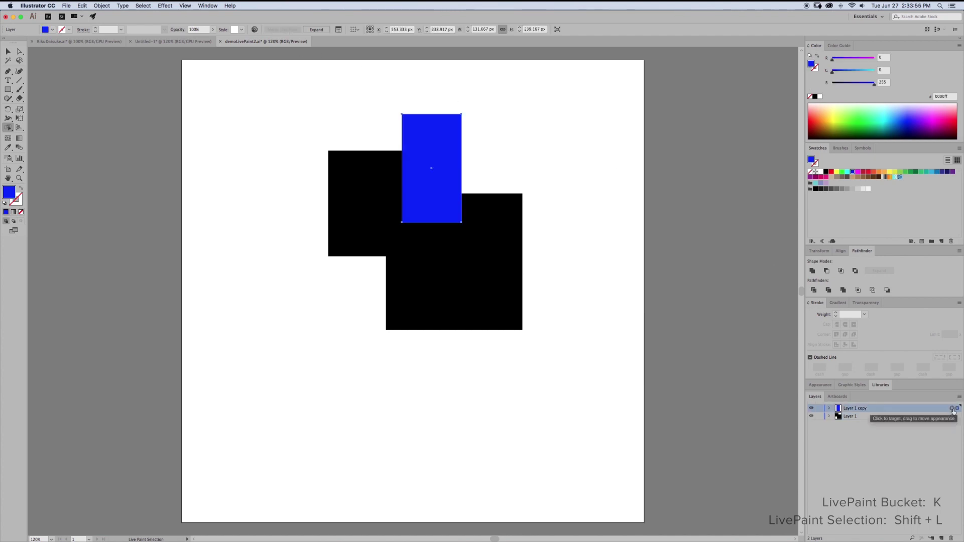
{"action": "left_click", "coordinate": [316, 30]}
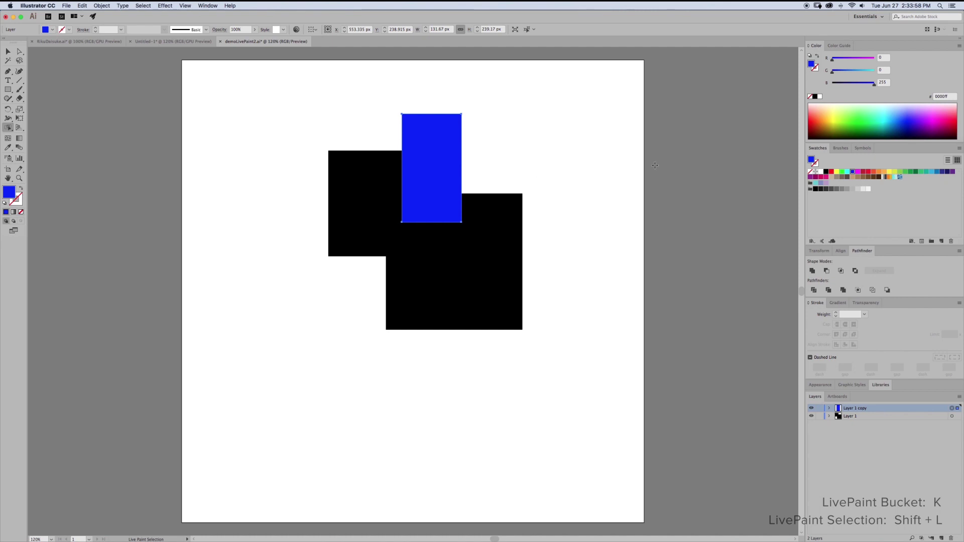
{"action": "left_click", "coordinate": [615, 217], "text": "super"}
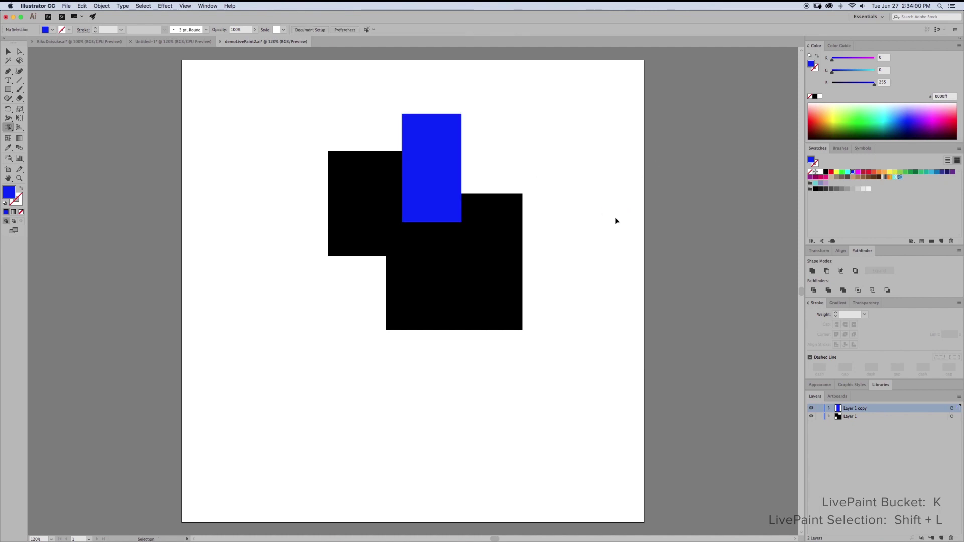
Save the document, open demoLivePaint2.ai from Bridge in Photoshop CC 2017 with the default import options, and enlarge its window.
{"action": "key", "text": "super+s"}
{"action": "key", "text": "super+Tab"}
{"action": "key", "text": "super+Tab"}
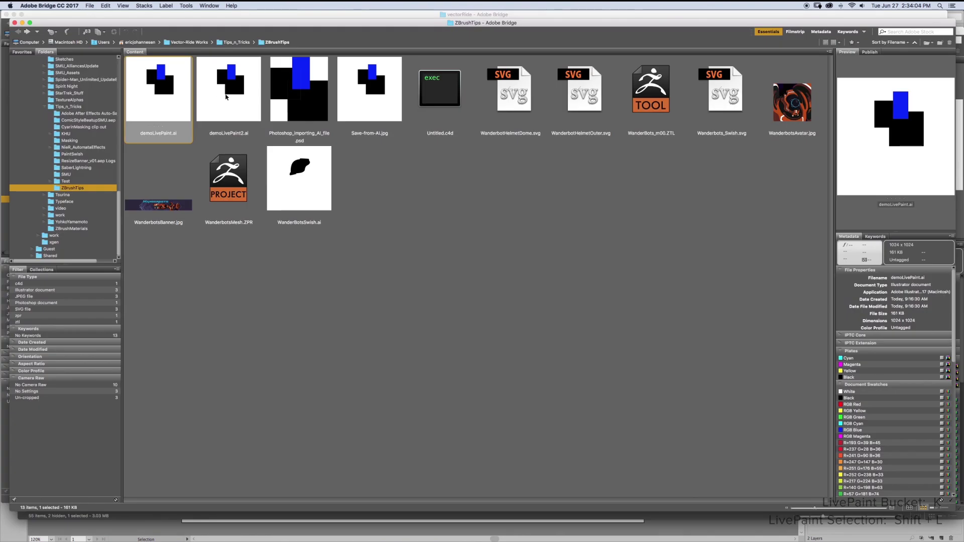
{"action": "right_click", "coordinate": [226, 97]}
{"action": "mouse_move", "coordinate": [252, 109]}
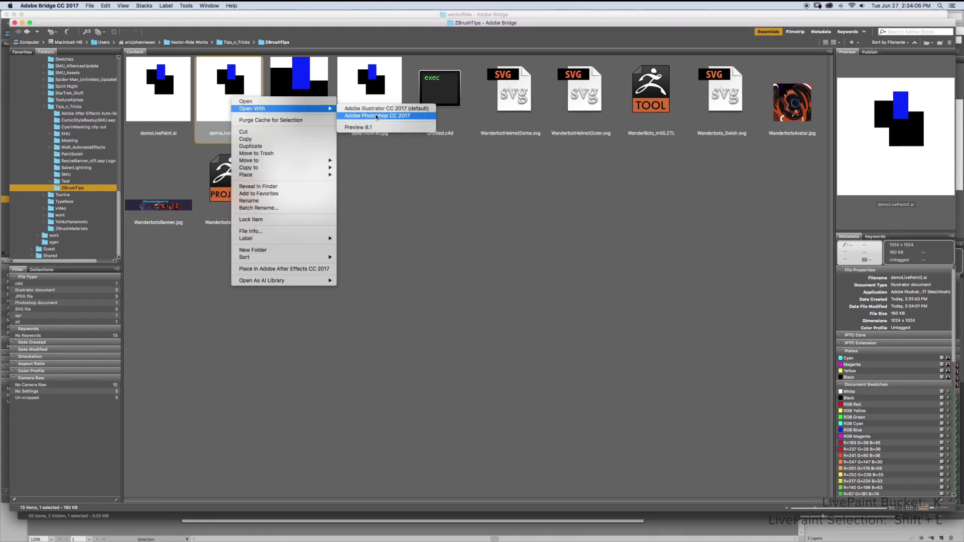
{"action": "left_click", "coordinate": [376, 115]}
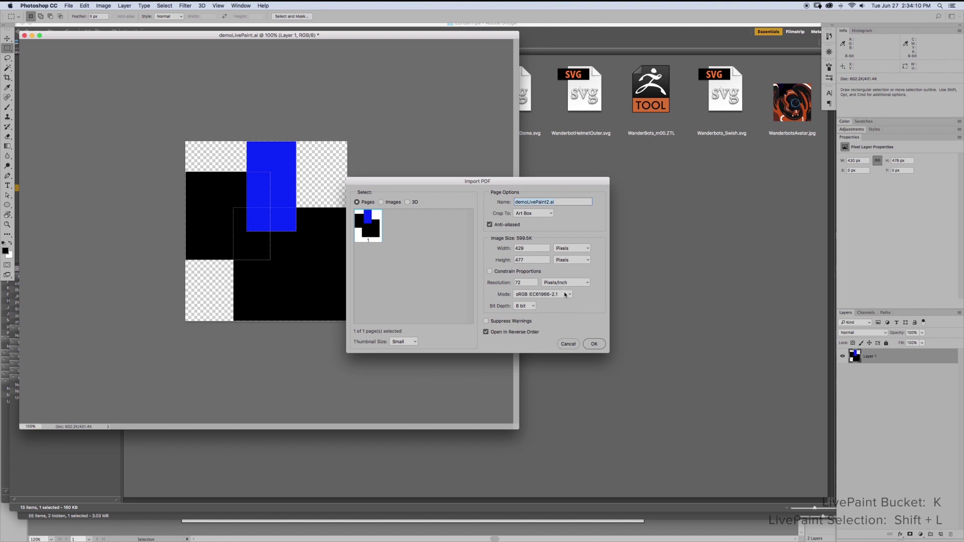
{"action": "left_click", "coordinate": [594, 344]}
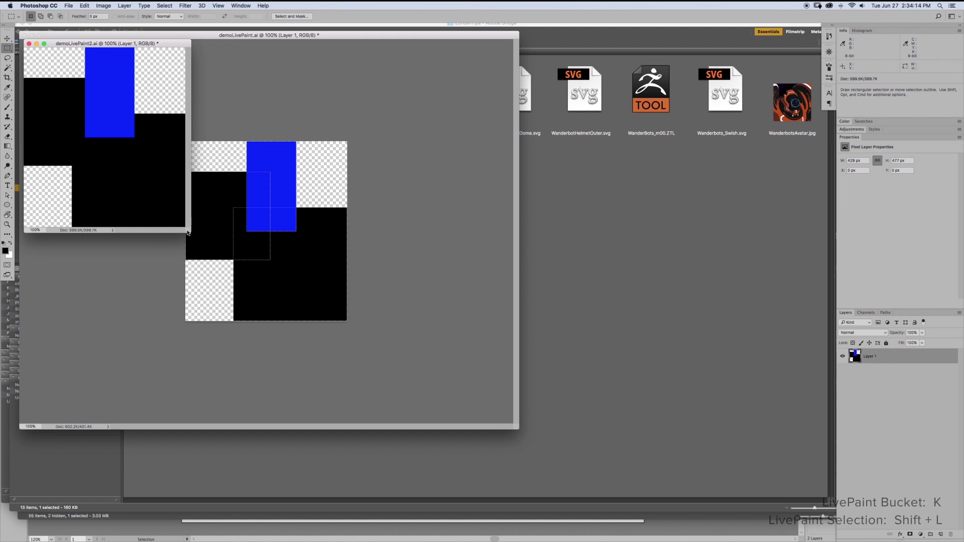
{"action": "left_click_drag", "start_coordinate": [190, 232], "coordinate": [563, 411]}
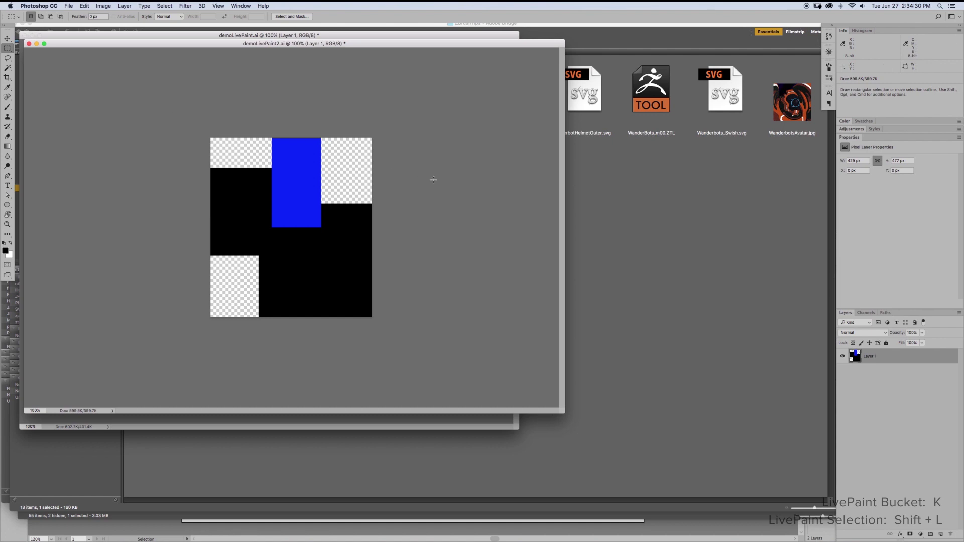
Switch to Illustrator and on to the ZBrushTips folder in Bridge.
{"action": "key", "text": "super+Tab"}
{"action": "key", "text": "super+Tab"}
{"action": "key", "text": "super+Tab"}
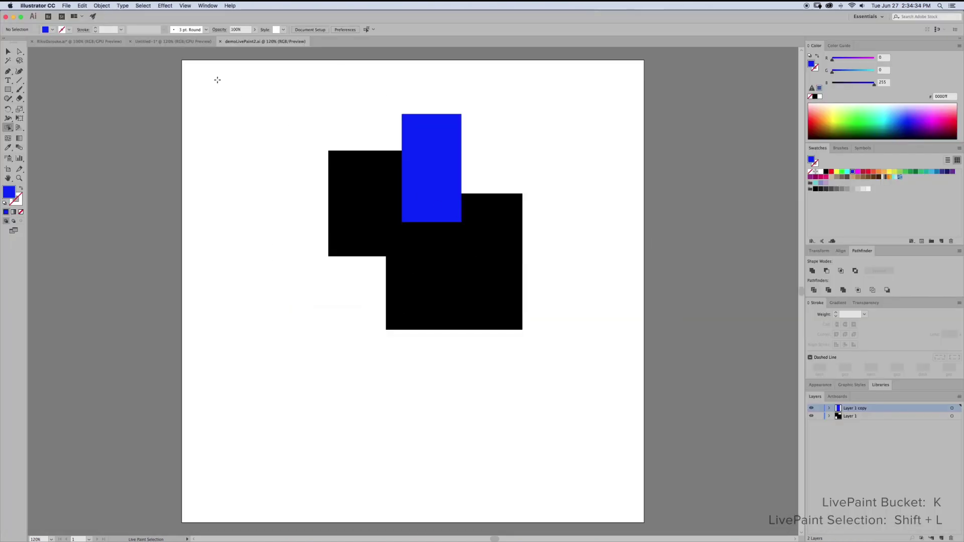
{"action": "key", "text": "super+Tab"}
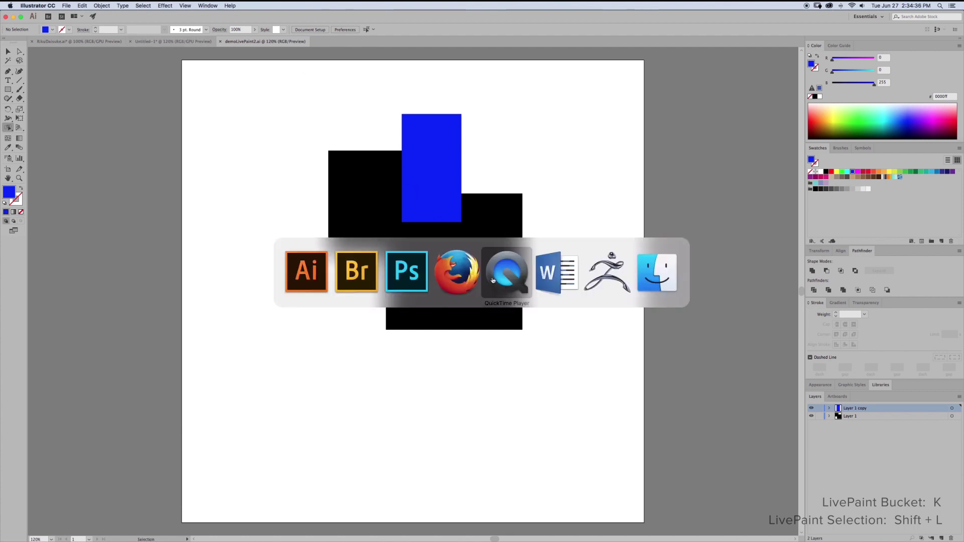
{"action": "left_click", "coordinate": [357, 274]}
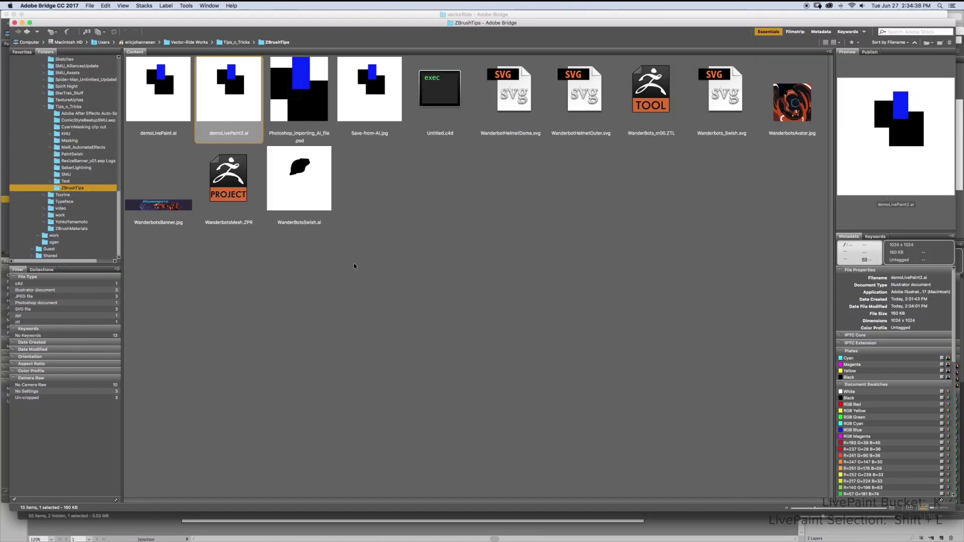
In Bridge's Vector Ride Ventures window, browse the 2009 and 2008Vectors folders, and open MayaNfriend.ai from the Vectors folder in Illustrator.
{"action": "key", "text": "super+Tab"}
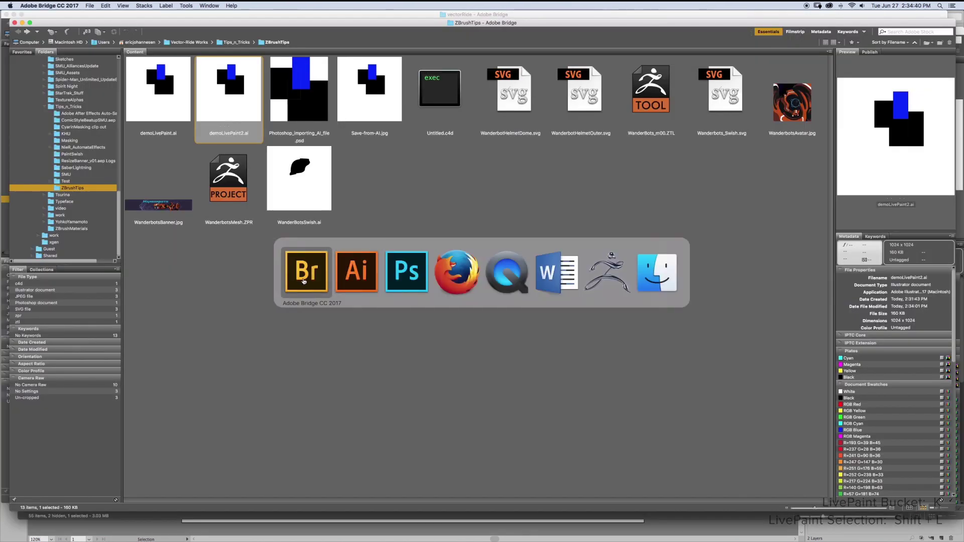
{"action": "left_click", "coordinate": [302, 281]}
{"action": "key", "text": "super+grave"}
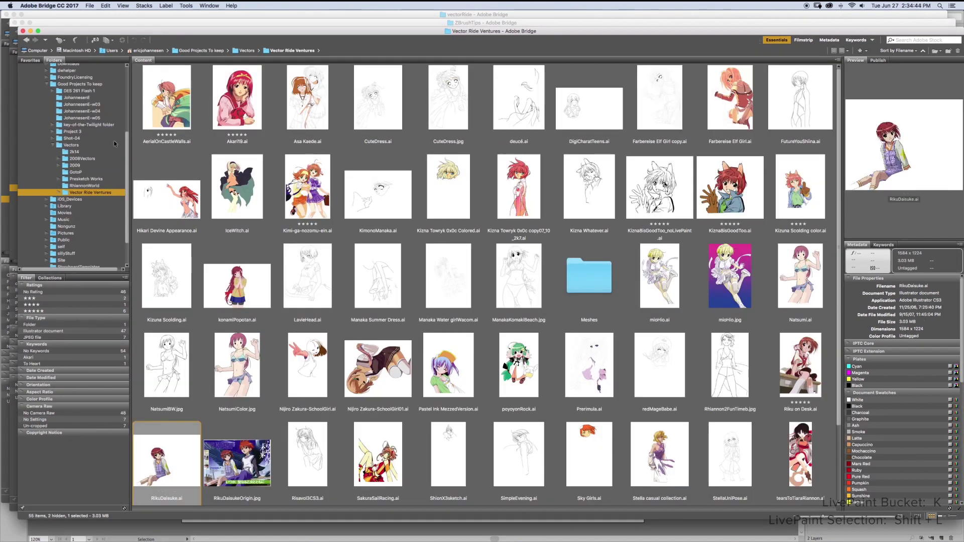
{"action": "left_click", "coordinate": [79, 165]}
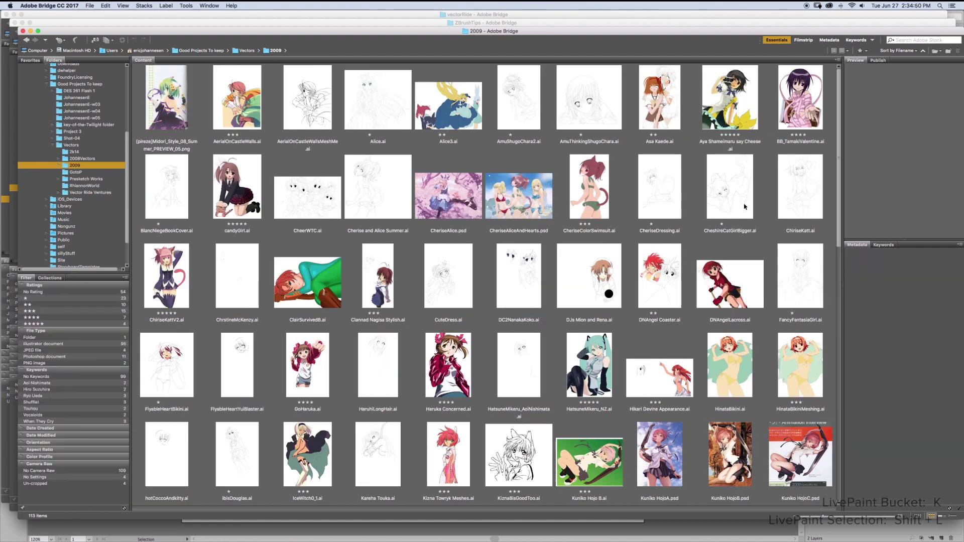
{"action": "left_click", "coordinate": [79, 158]}
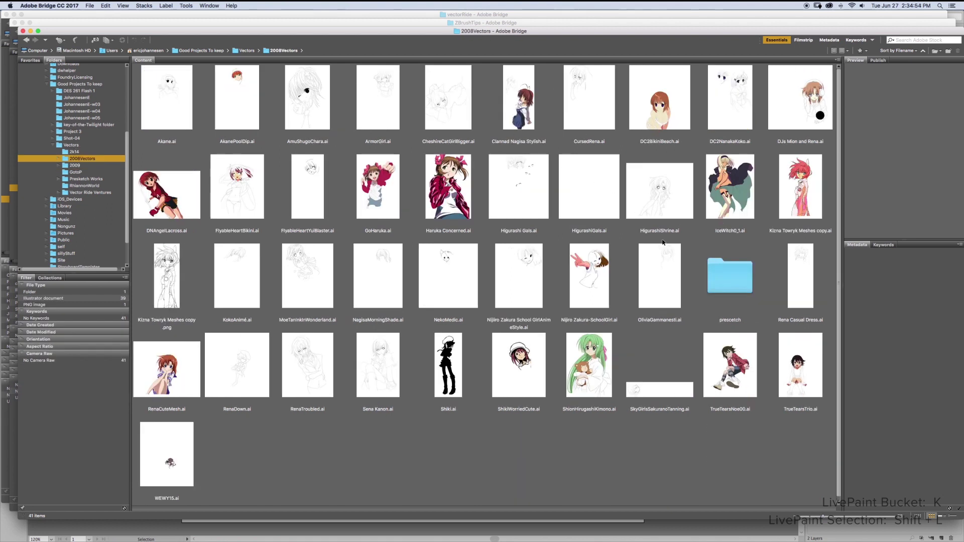
{"action": "left_click", "coordinate": [80, 145]}
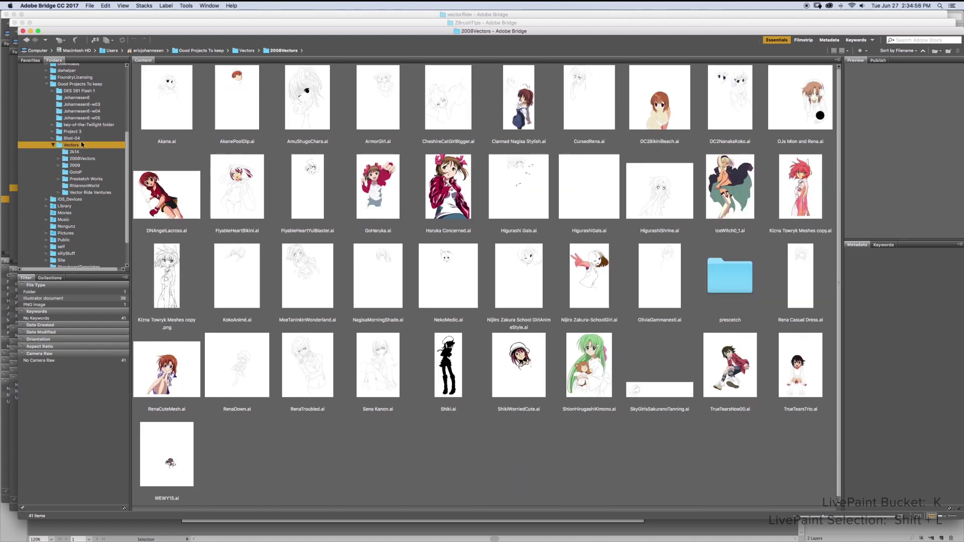
{"action": "double_click", "coordinate": [612, 268]}
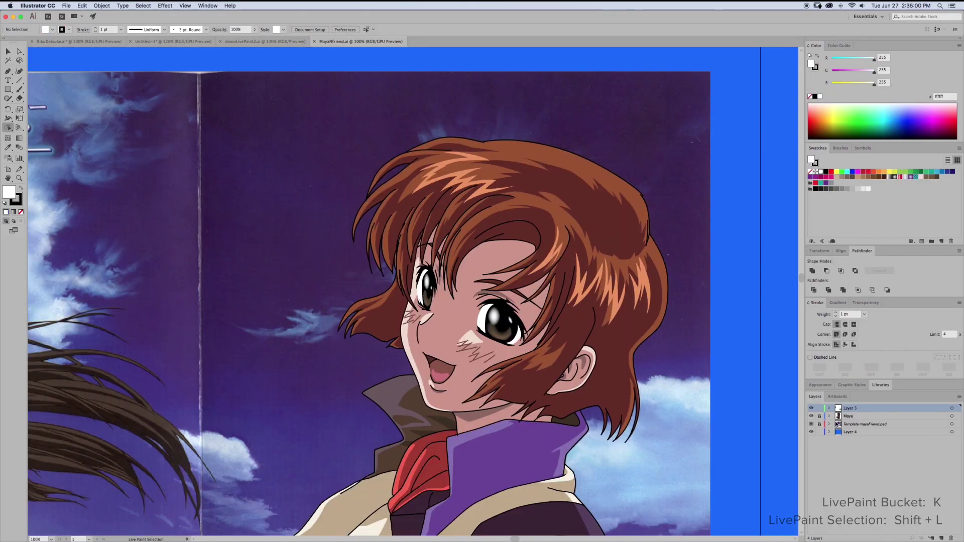
Hide Layer 4, unlock the Maya layer, copy all artwork on Maya and the layer above it, and switch to Photoshop.
{"action": "left_click", "coordinate": [812, 432]}
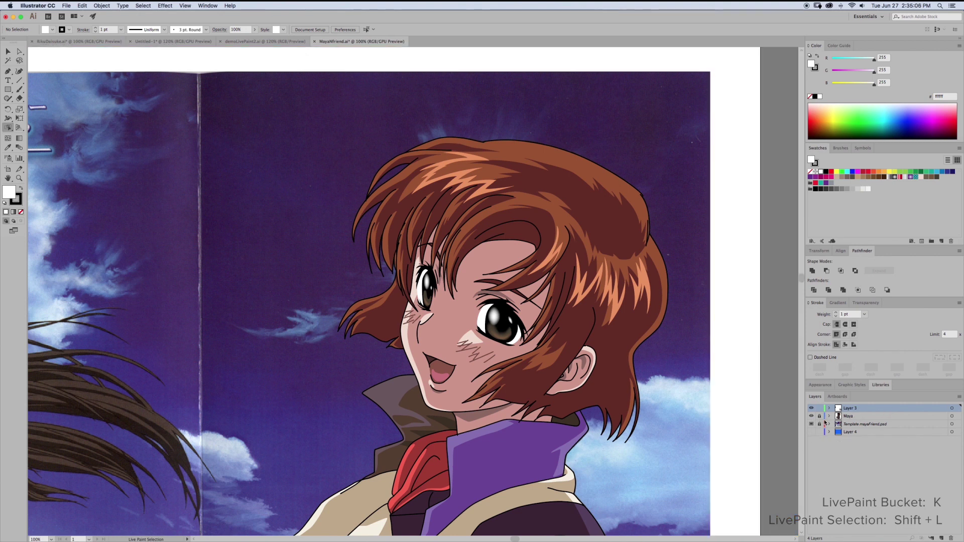
{"action": "left_click", "coordinate": [819, 416]}
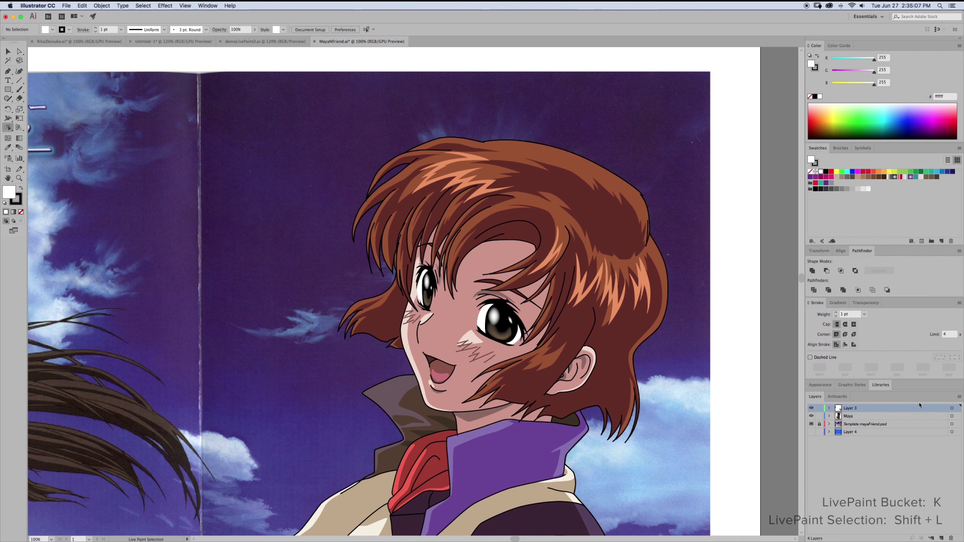
{"action": "left_click", "coordinate": [952, 417]}
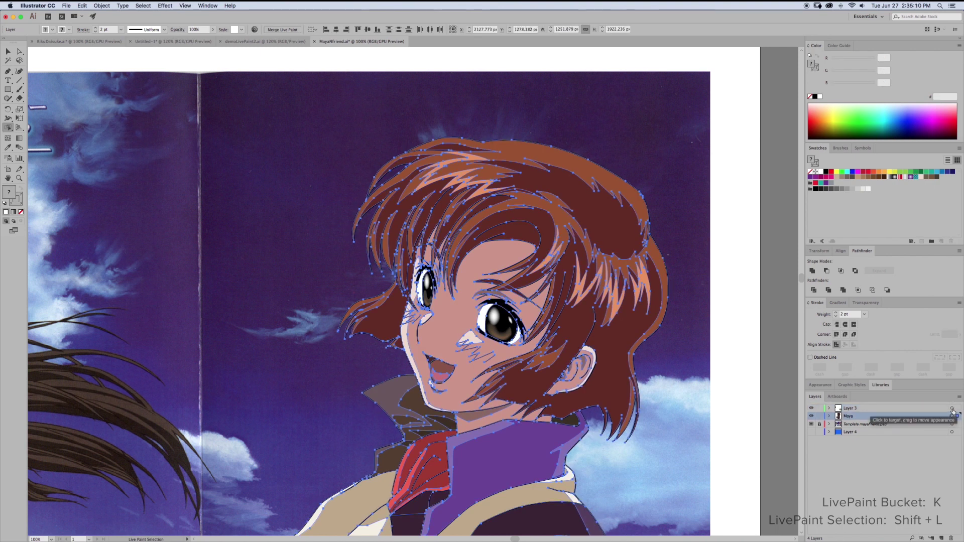
{"action": "left_click", "coordinate": [953, 409], "text": "shift"}
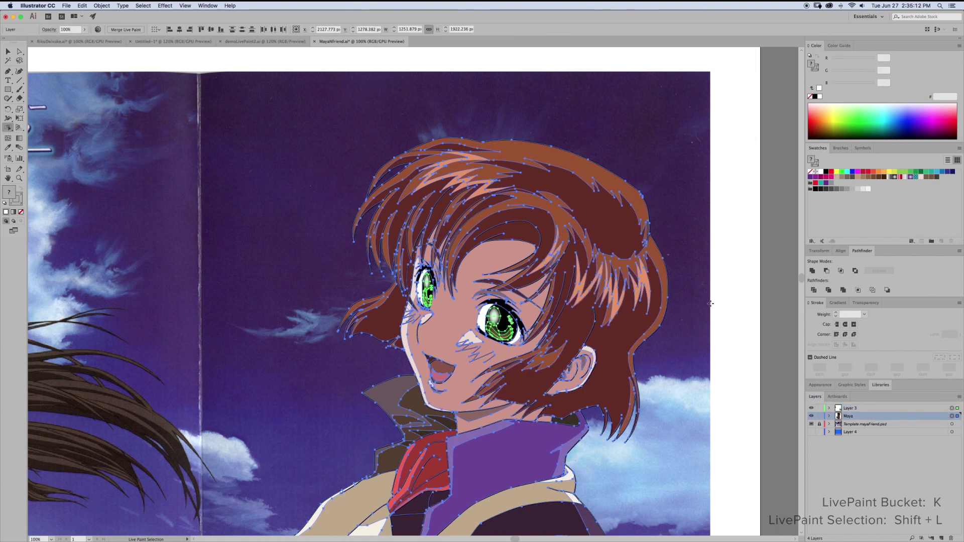
{"action": "key", "text": "super"}
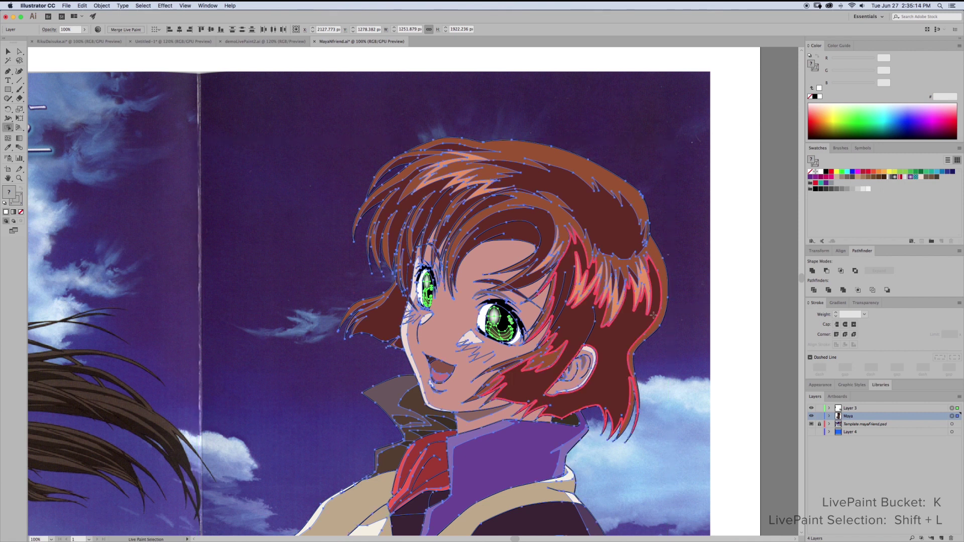
{"action": "key", "text": "super+Tab"}
{"action": "key", "text": "Tab"}
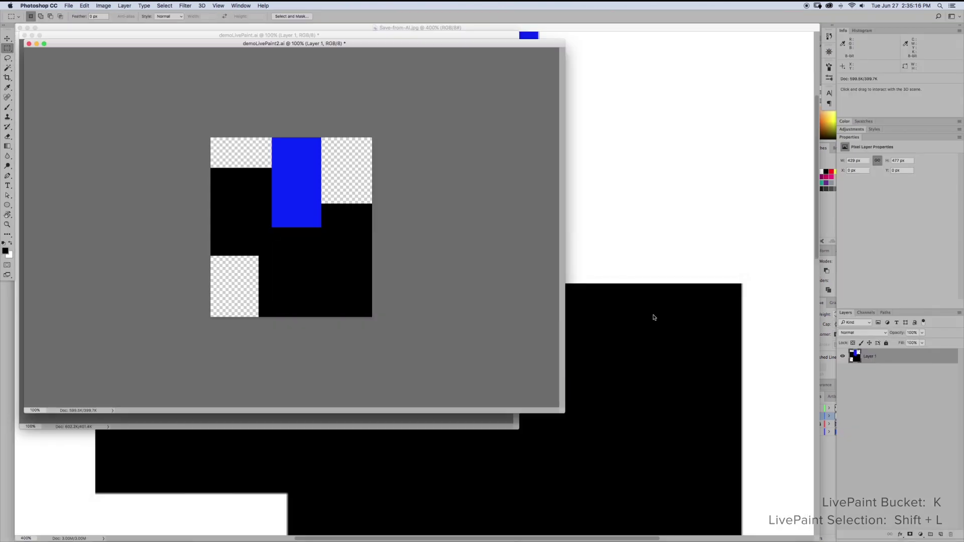
Create a new document from the 1254 x 1924 px, 72 ppi Clipboard preset and paste the artwork as a Smart Object.
{"action": "left_click", "coordinate": [69, 5]}
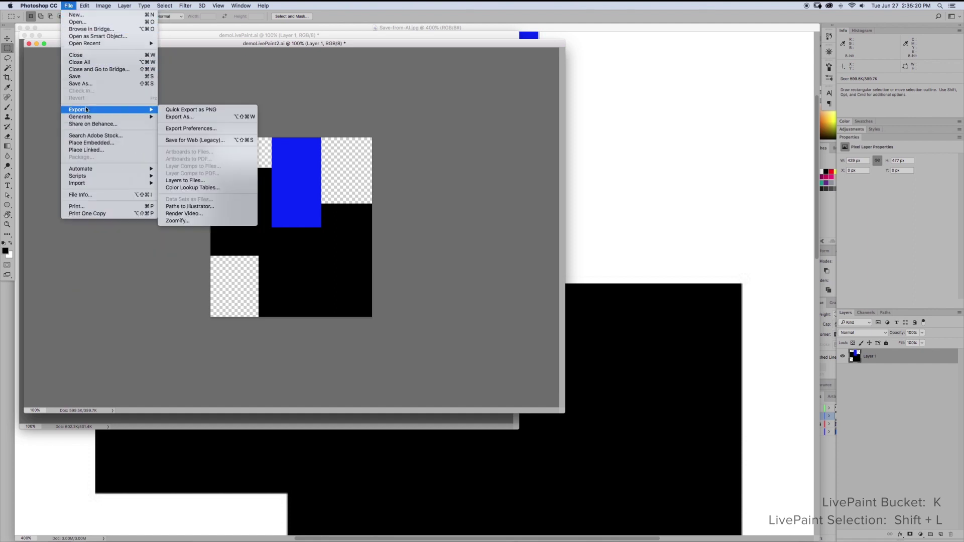
{"action": "left_click", "coordinate": [75, 15]}
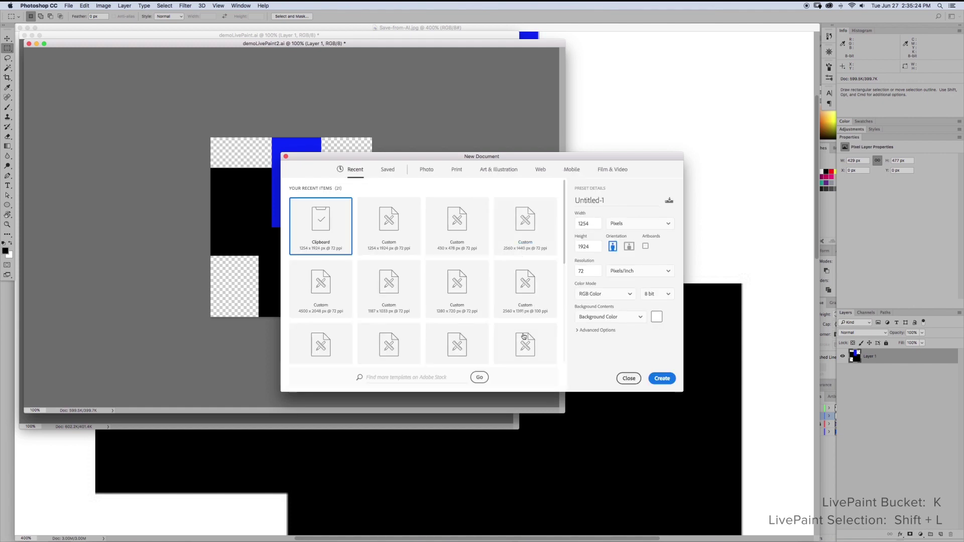
{"action": "left_click", "coordinate": [666, 383]}
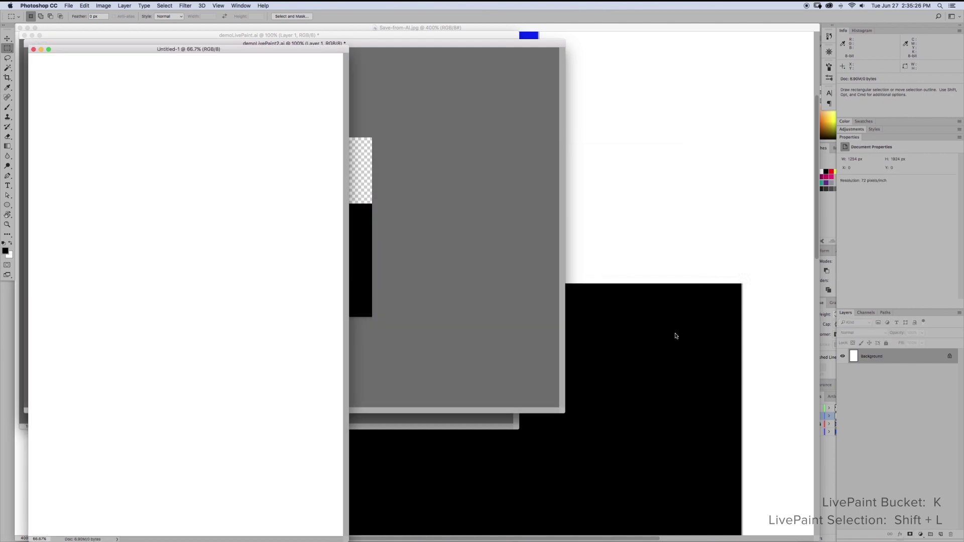
{"action": "key", "text": "super+v"}
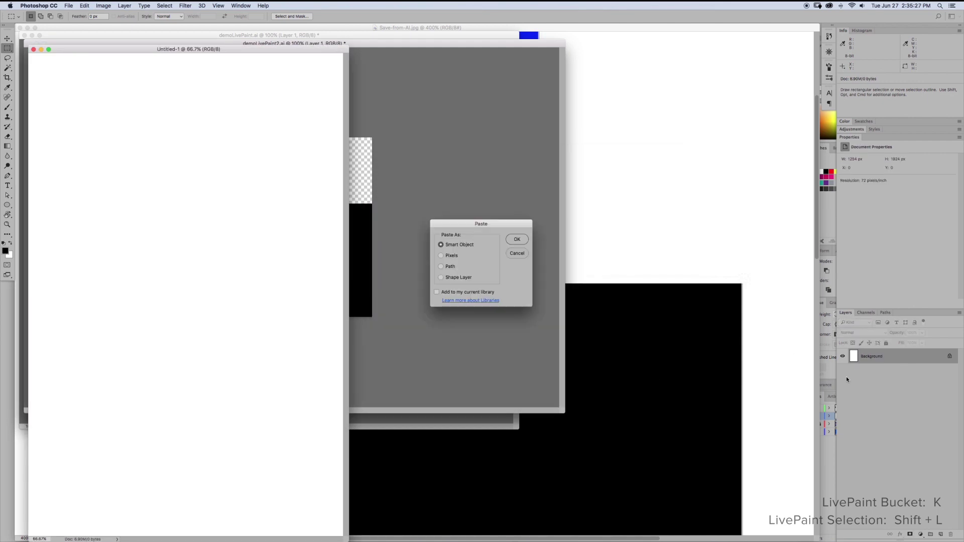
{"action": "left_click", "coordinate": [518, 239]}
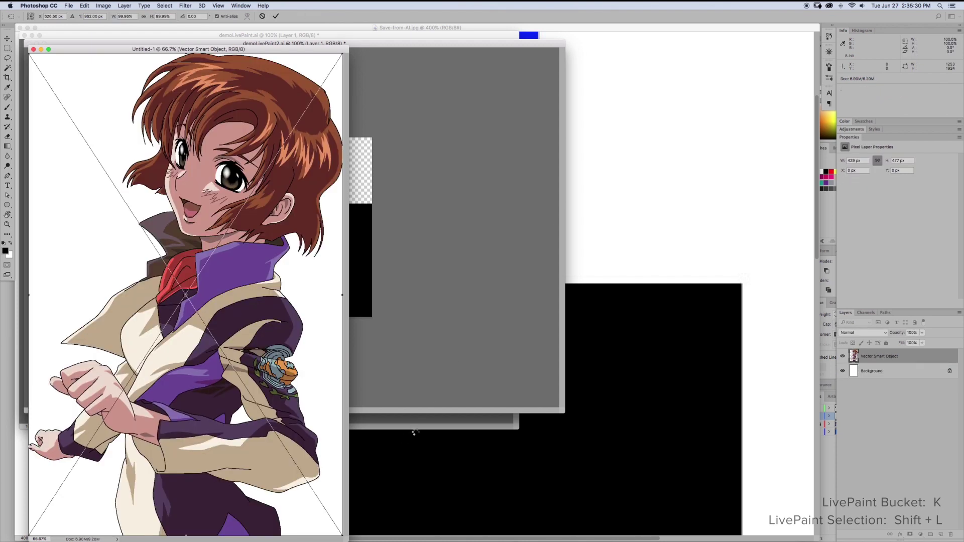
{"action": "key", "text": "Return"}
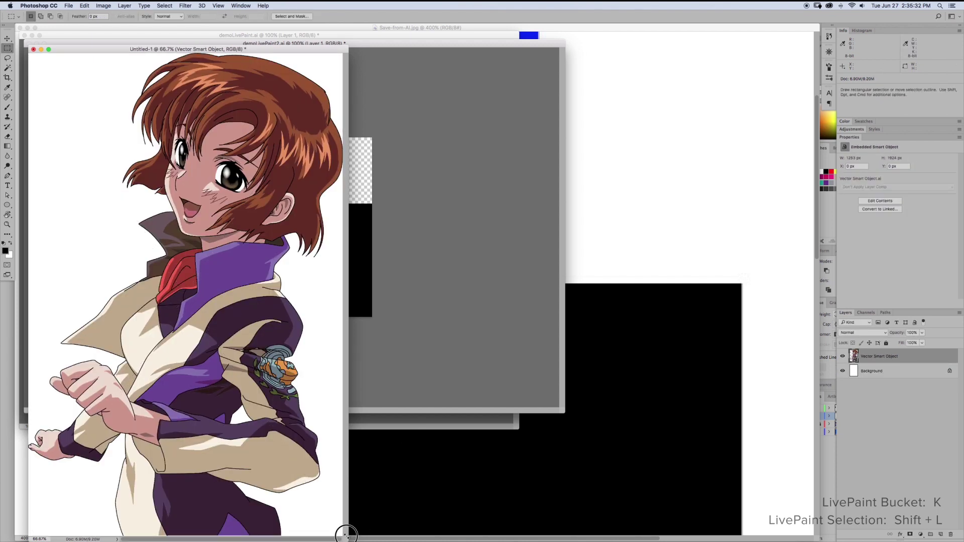
Widen the Untitled-1 window and delete the Background layer behind the character.
{"action": "left_click_drag", "start_coordinate": [350, 539], "coordinate": [482, 538]}
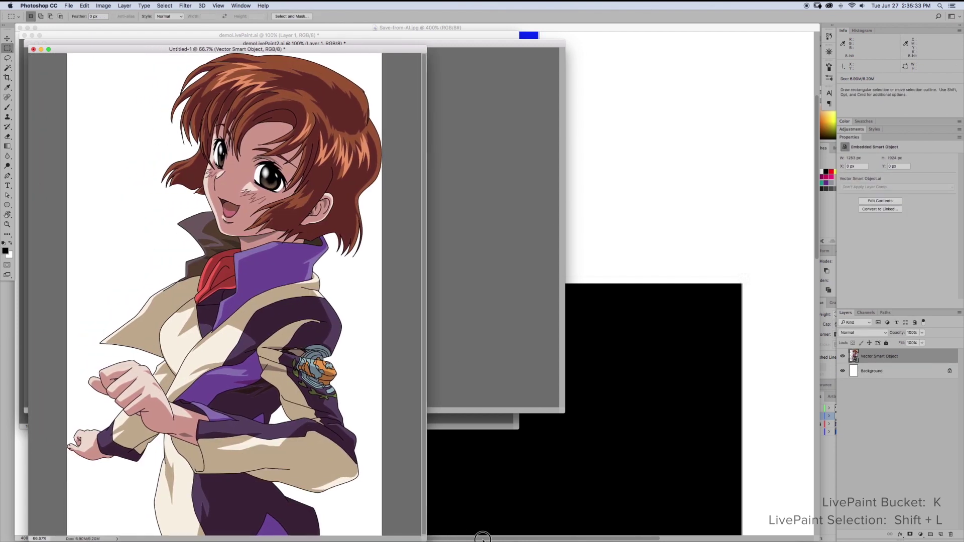
{"action": "left_click", "coordinate": [893, 373]}
{"action": "key", "text": "Delete"}
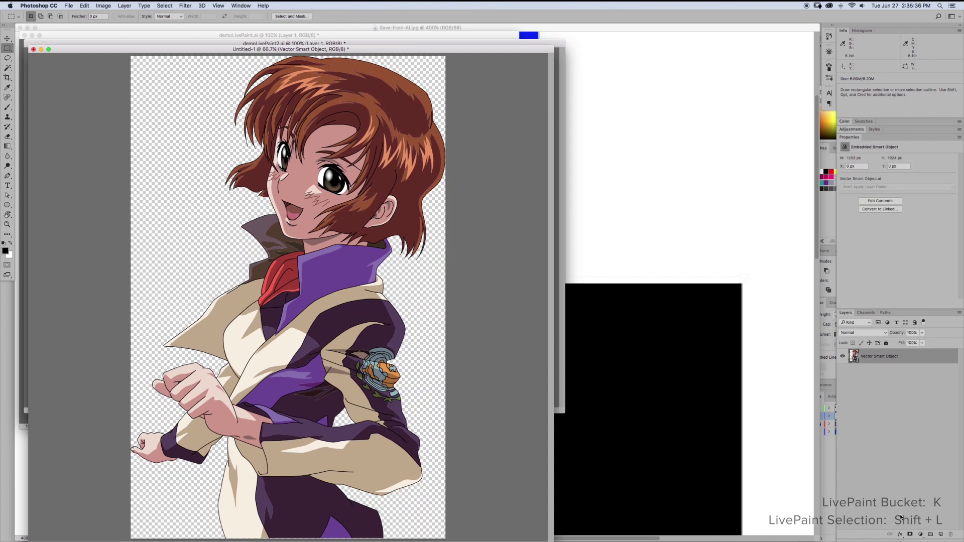
Add a red ff0000 solid color fill layer and place it beneath the Vector Smart Object.
{"action": "left_click", "coordinate": [920, 534]}
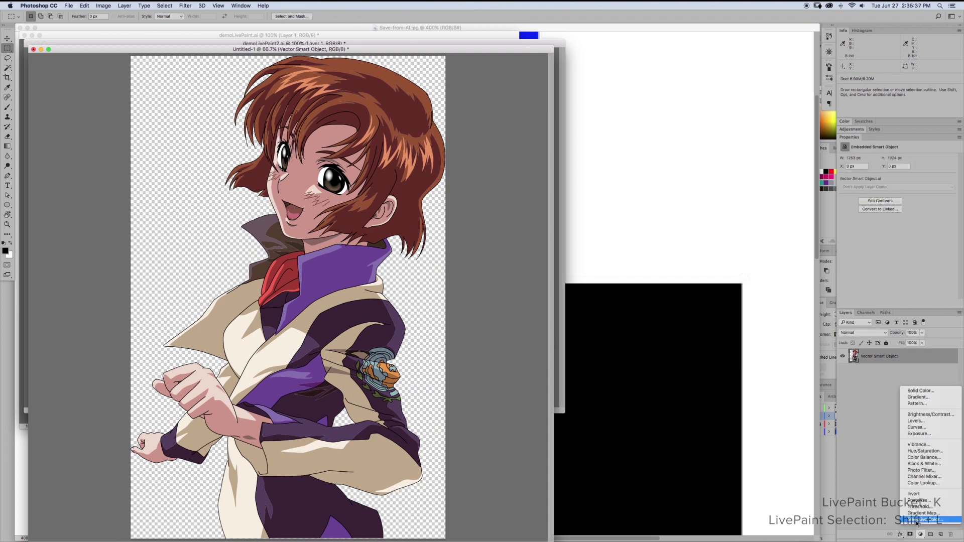
{"action": "left_click", "coordinate": [921, 390]}
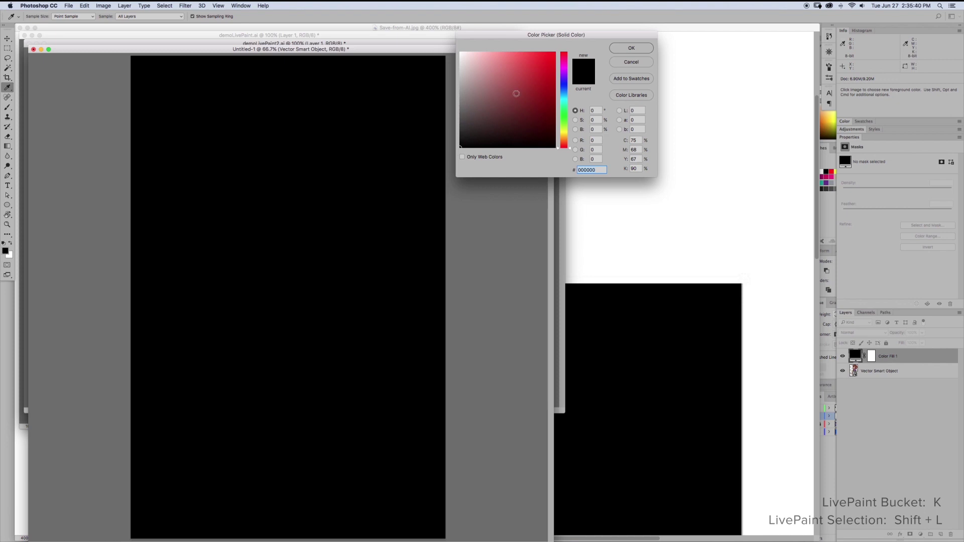
{"action": "left_click", "coordinate": [549, 58]}
{"action": "left_click", "coordinate": [629, 47]}
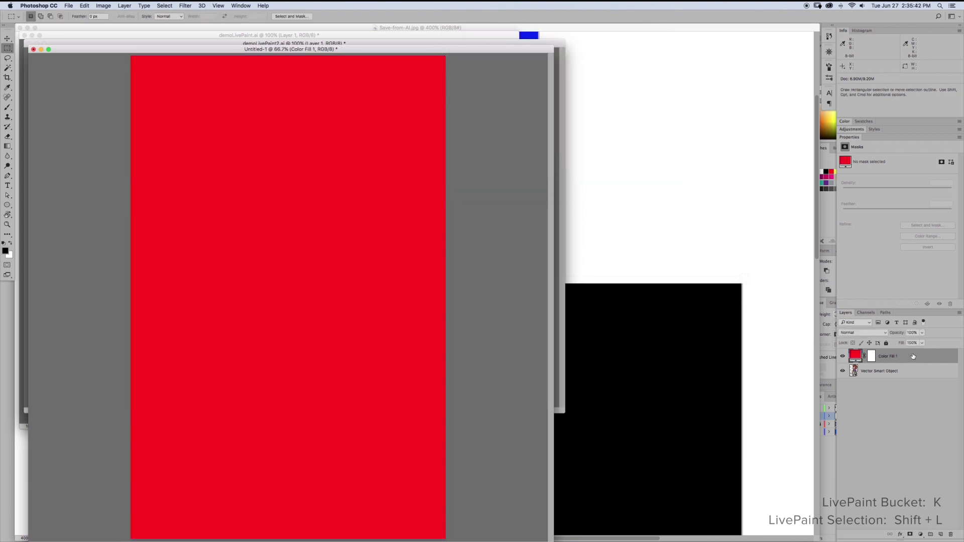
{"action": "left_click_drag", "start_coordinate": [913, 356], "coordinate": [900, 407]}
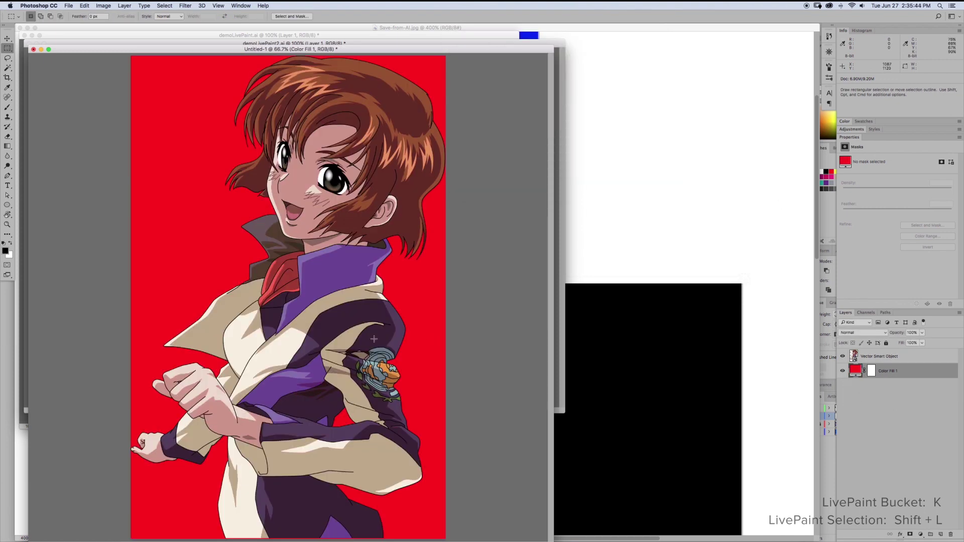
Examine the seams between colour areas around the scarf and collar, previewing the background fill in green, blue and yellow without keeping the change.
{"action": "key", "text": "super+equal"}
{"action": "key", "text": "super+equal"}
{"action": "key", "text": "super+equal"}
{"action": "key", "text": "super+equal"}
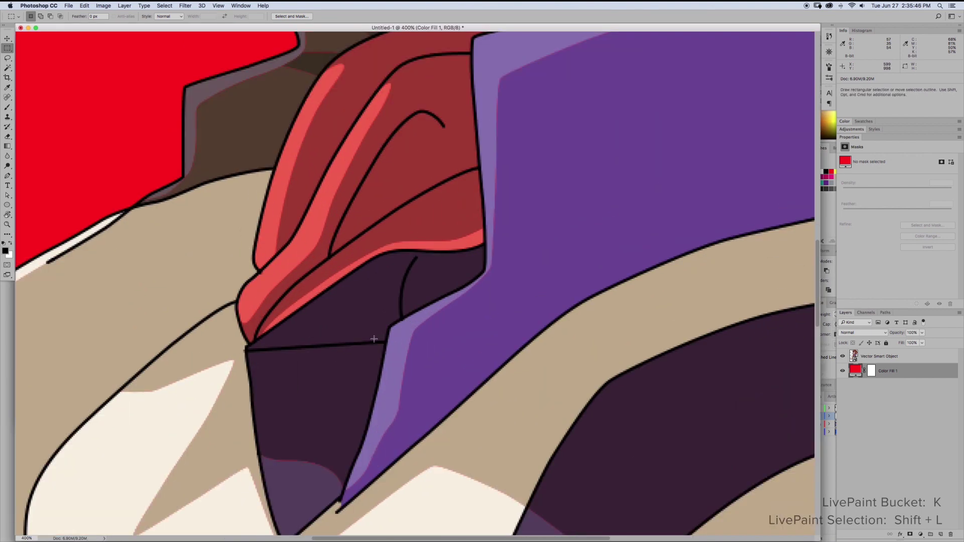
{"action": "scroll", "coordinate": [314, 405], "scroll_direction": "down", "scroll_amount": 5}
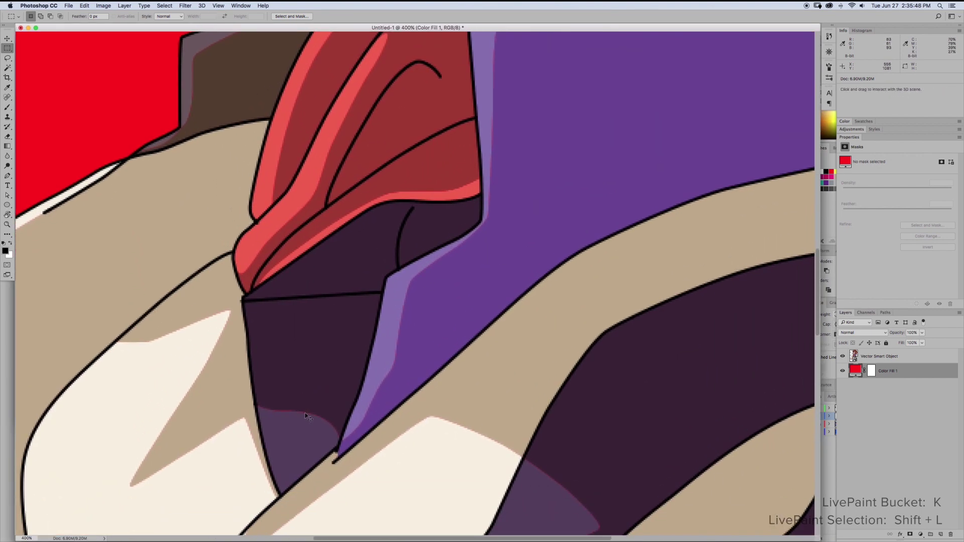
{"action": "key", "text": "super+equal"}
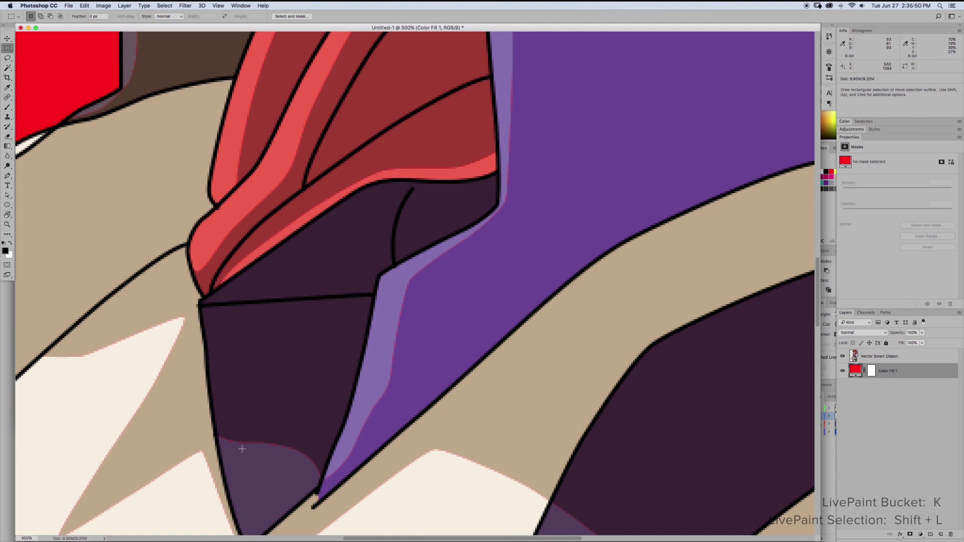
{"action": "double_click", "coordinate": [856, 370]}
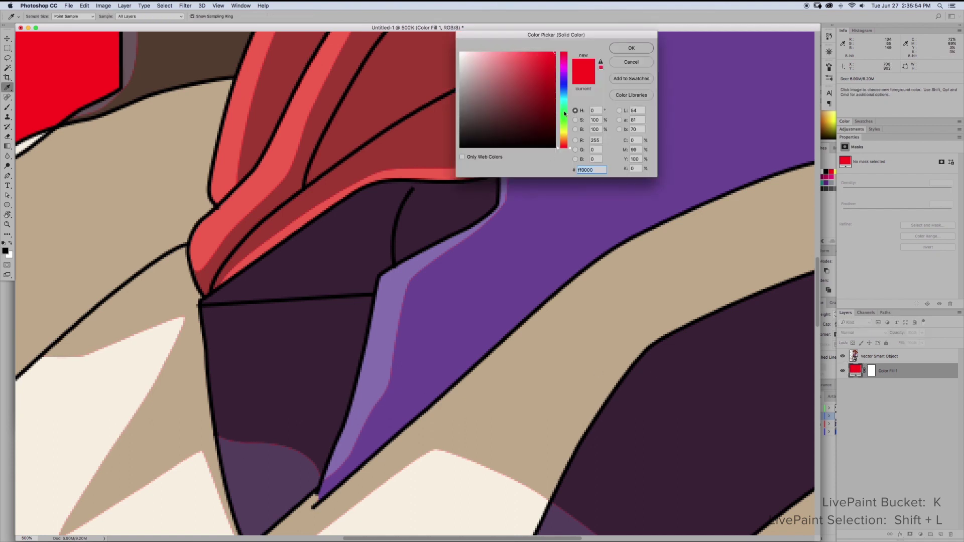
{"action": "left_click", "coordinate": [564, 113]}
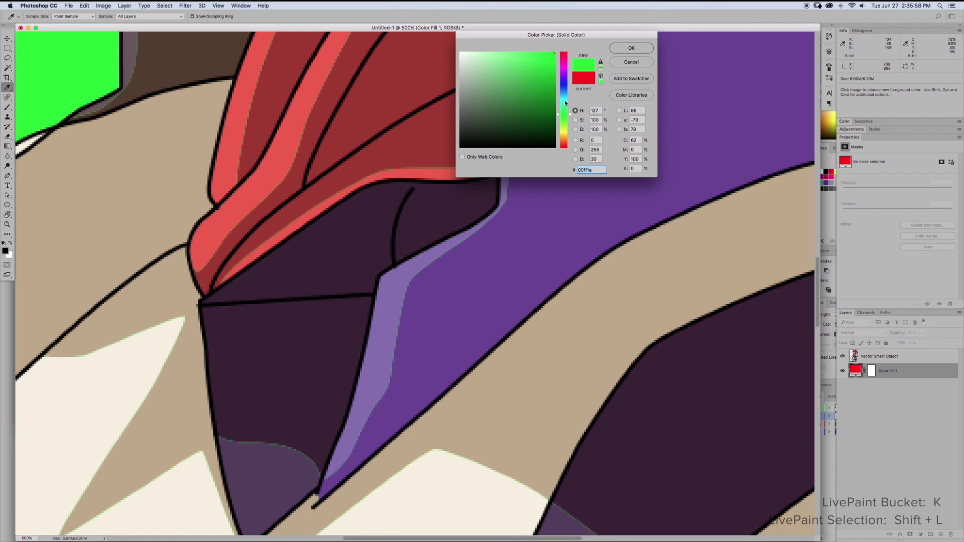
{"action": "left_click_drag", "start_coordinate": [564, 102], "coordinate": [564, 82]}
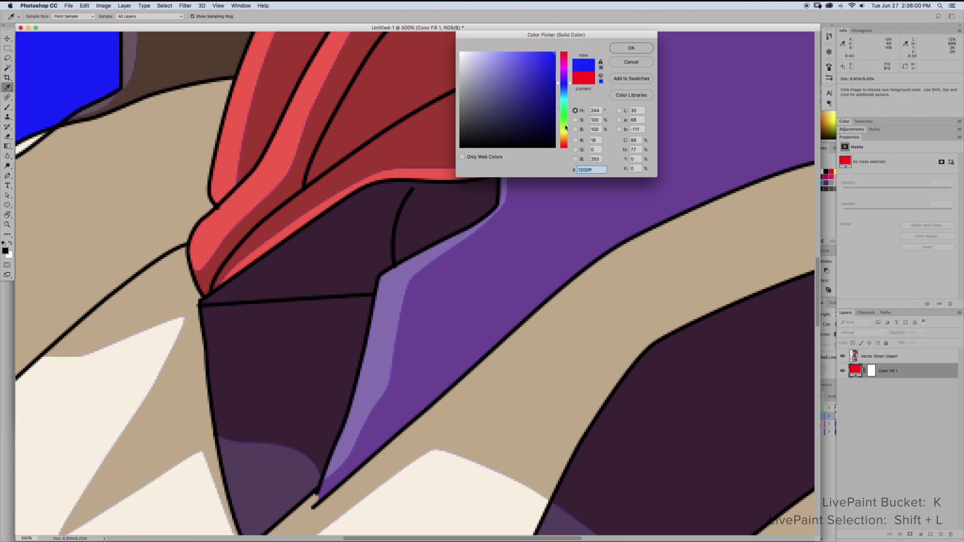
{"action": "left_click_drag", "start_coordinate": [565, 124], "coordinate": [564, 130]}
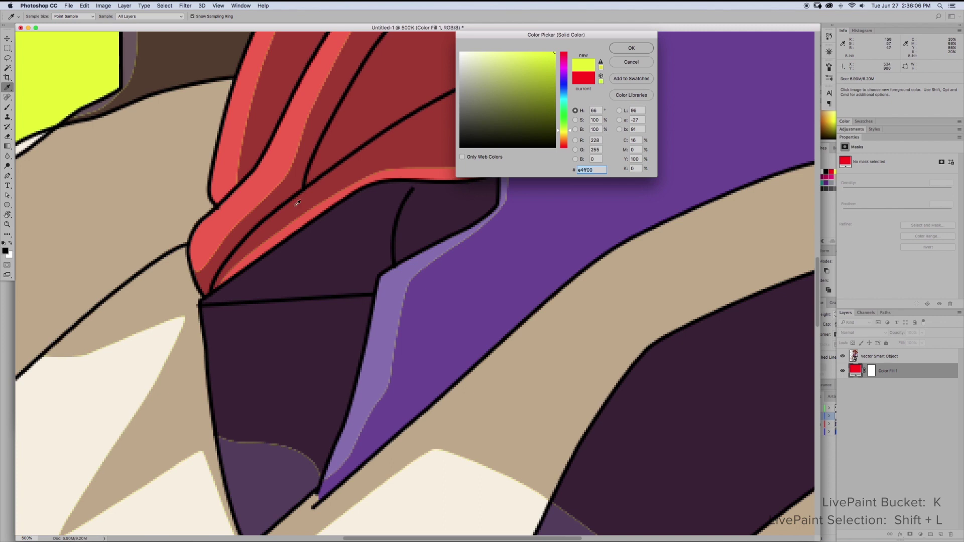
{"action": "left_click", "coordinate": [636, 63]}
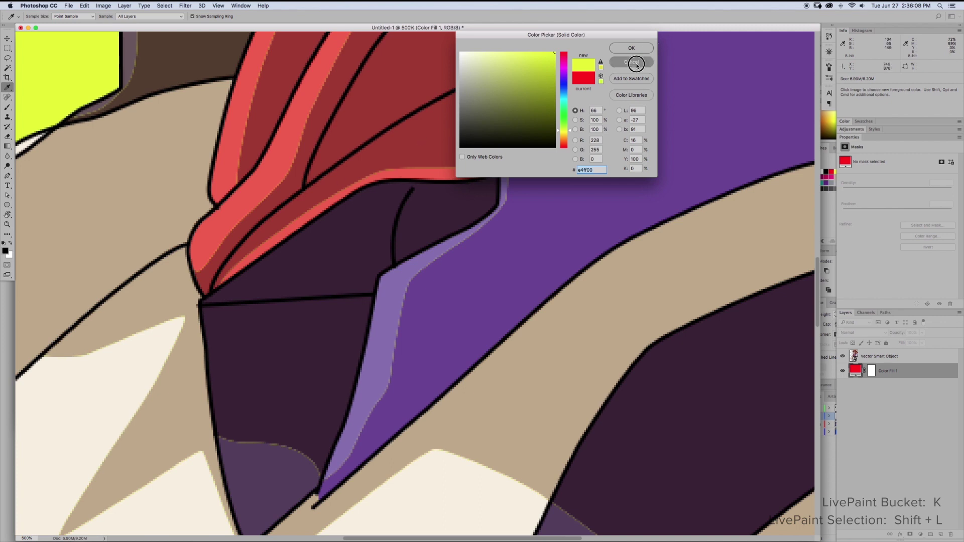
Hide the Color Fill 1 layer and examine the colour seams on the character's face and collar against transparency.
{"action": "left_click", "coordinate": [842, 371]}
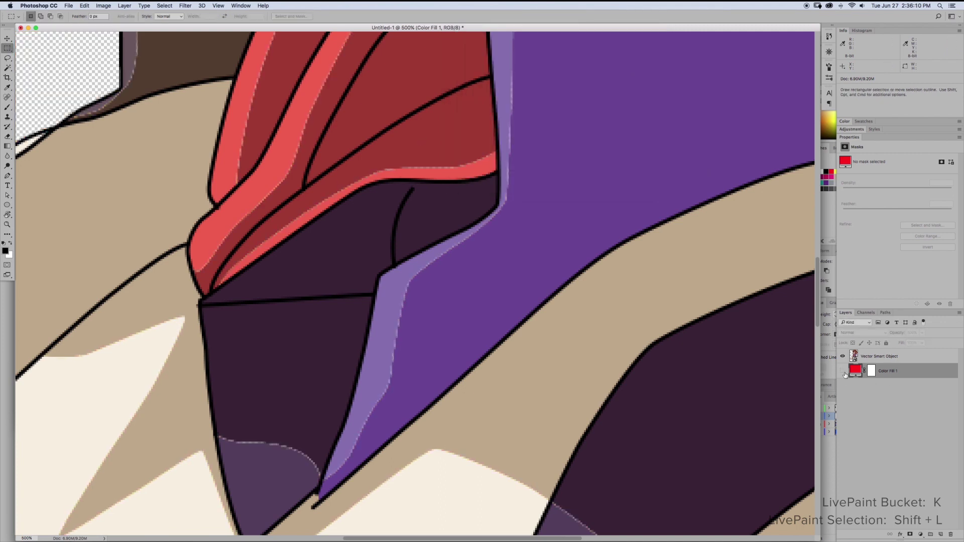
{"action": "key", "text": "super+minus"}
{"action": "key", "text": "super+minus"}
{"action": "key", "text": "super+minus"}
{"action": "key", "text": "super+minus"}
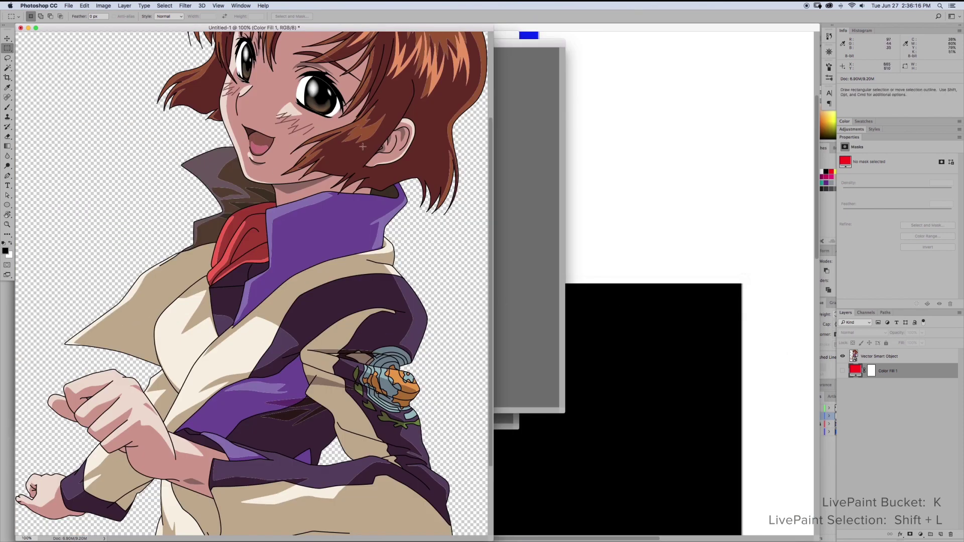
{"action": "scroll", "coordinate": [352, 201], "scroll_direction": "up", "scroll_amount": 5}
{"action": "key", "text": "super+plus"}
{"action": "key", "text": "super+plus"}
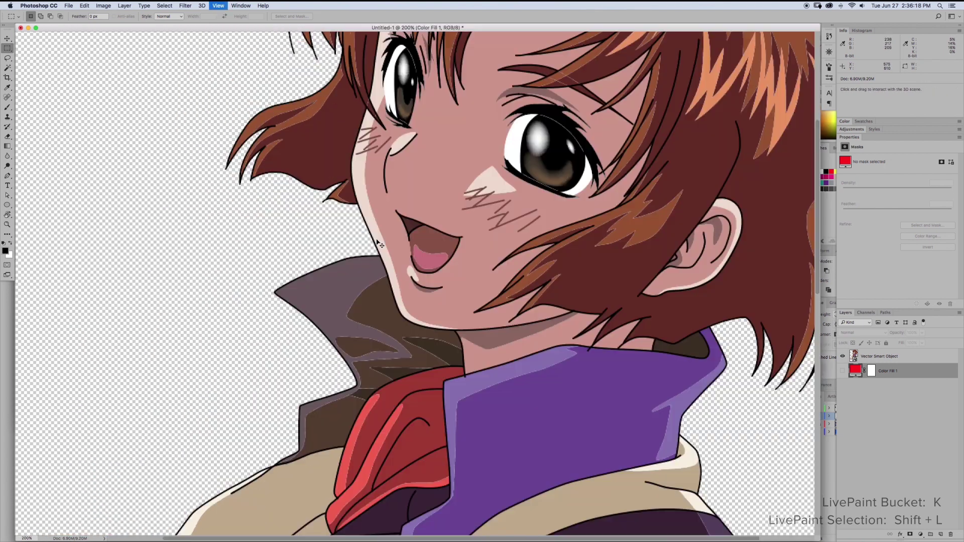
Switch to Illustrator, hide the Template mayaFriend.psd layer behind the character and deselect the artwork.
{"action": "left_click_drag", "start_coordinate": [658, 170], "coordinate": [529, 255]}
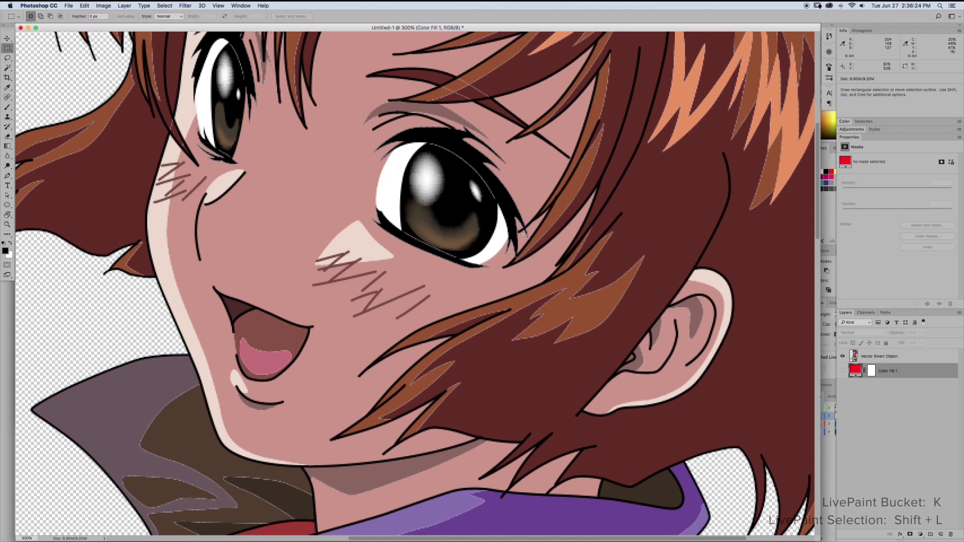
{"action": "key", "text": "super+Tab"}
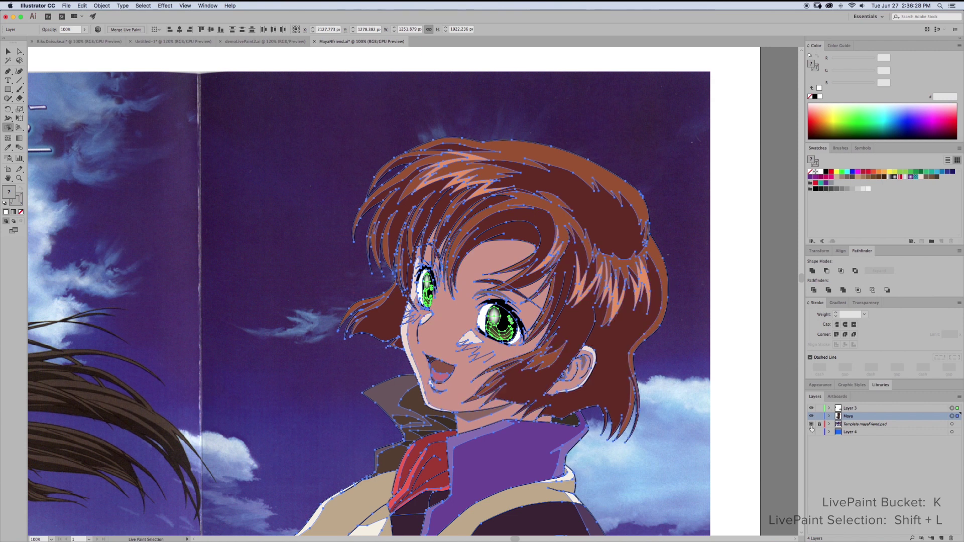
{"action": "left_click", "coordinate": [812, 425]}
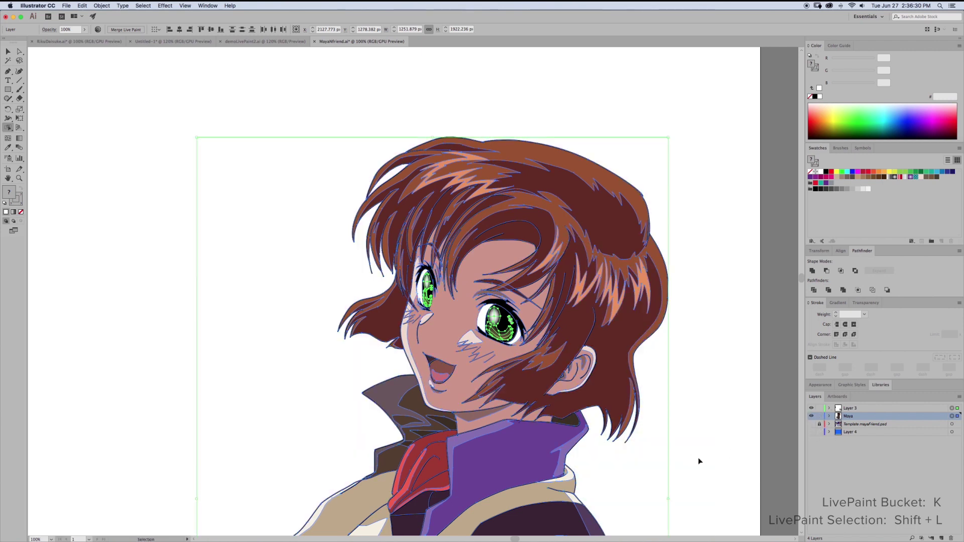
{"action": "left_click", "coordinate": [722, 432]}
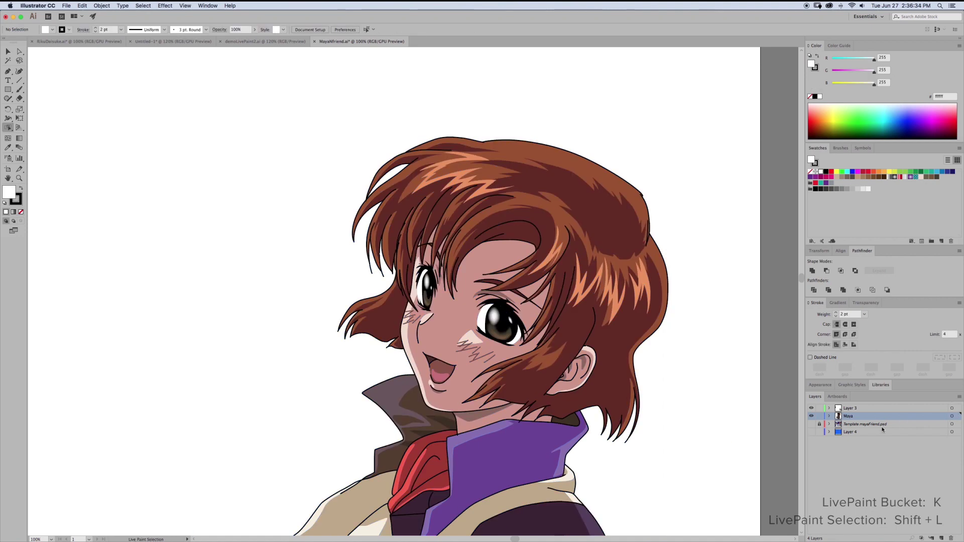
Change the display to Preview on CPU to examine the linework around the character's larger eye at 400%.
{"action": "key", "text": "super+equal"}
{"action": "key", "text": "super+equal"}
{"action": "key", "text": "super+equal"}
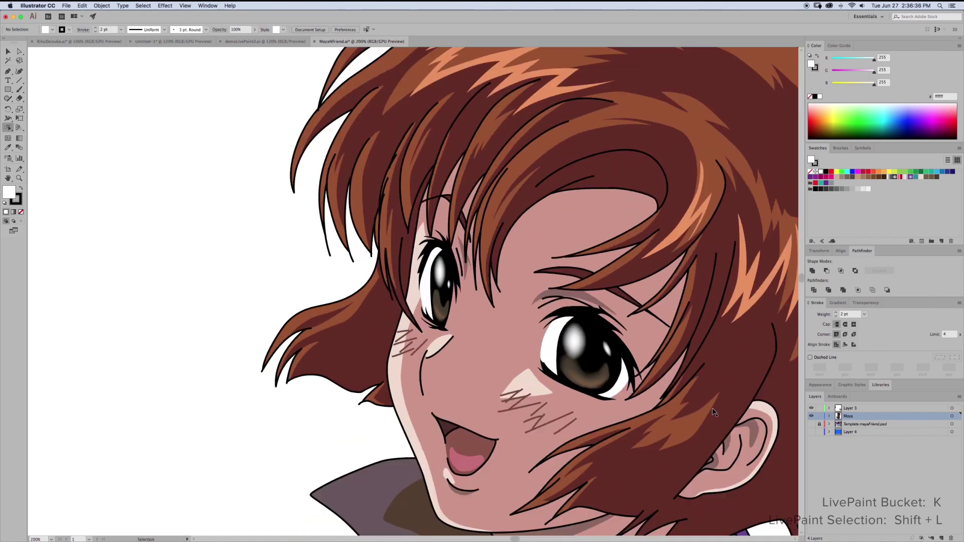
{"action": "left_click_drag", "start_coordinate": [713, 401], "coordinate": [415, 339]}
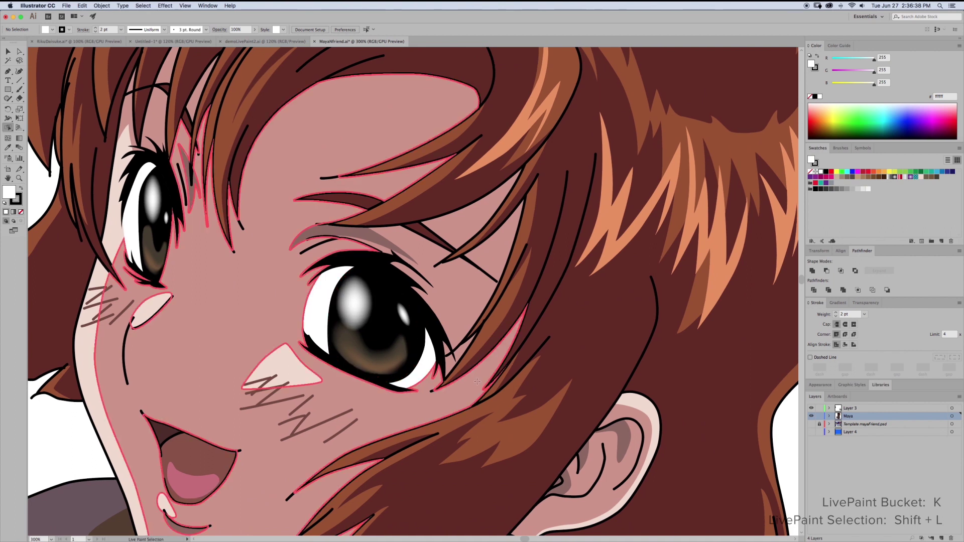
{"action": "key", "text": "space"}
{"action": "key", "text": "super+equal"}
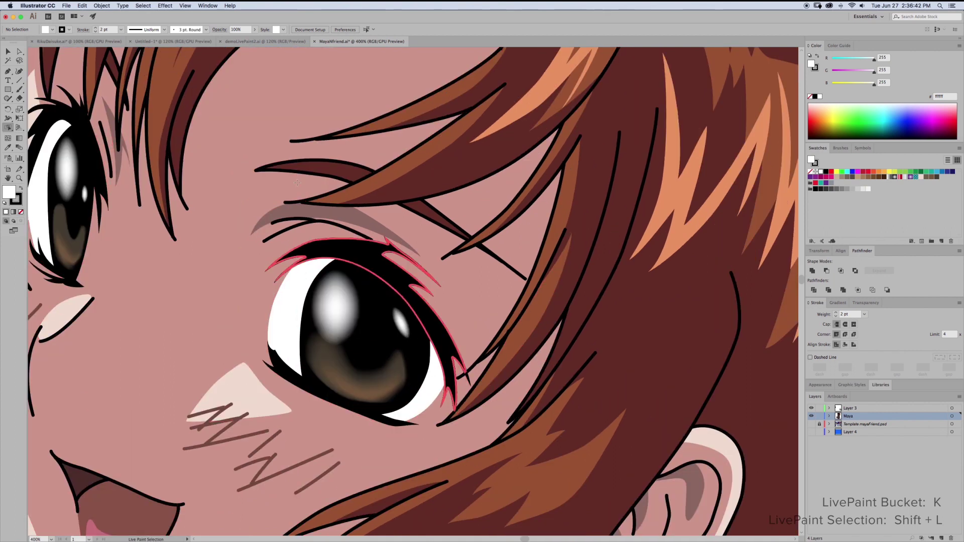
{"action": "left_click", "coordinate": [185, 6]}
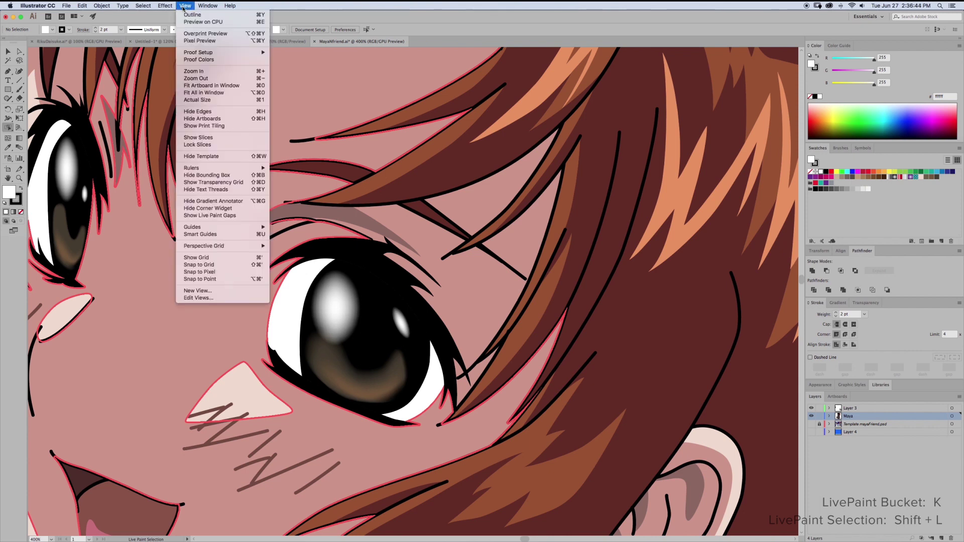
{"action": "left_click", "coordinate": [211, 22]}
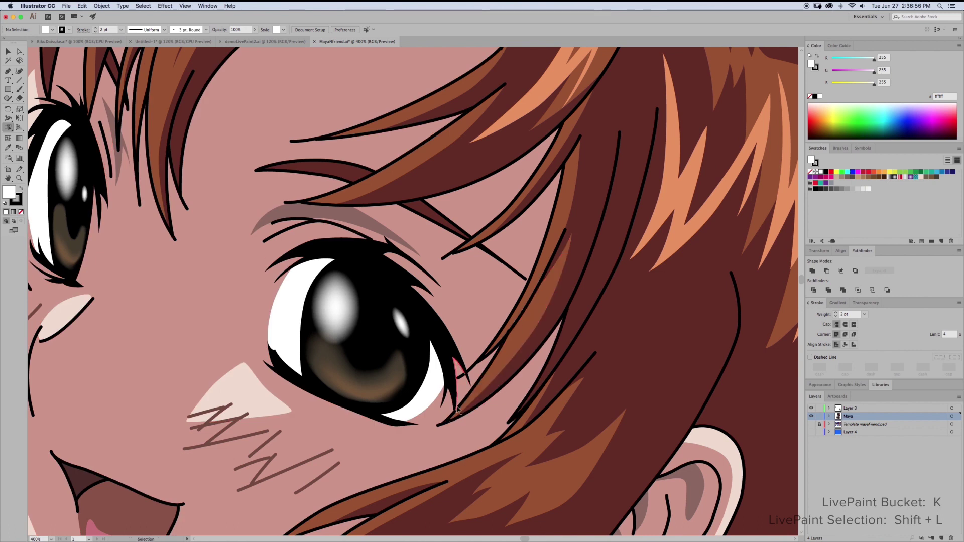
Apply a black stroke to the unstroked edge beside the larger eye's outer corner, and delete the stray edge at the neighbouring hair strand.
{"action": "key", "text": "super+y"}
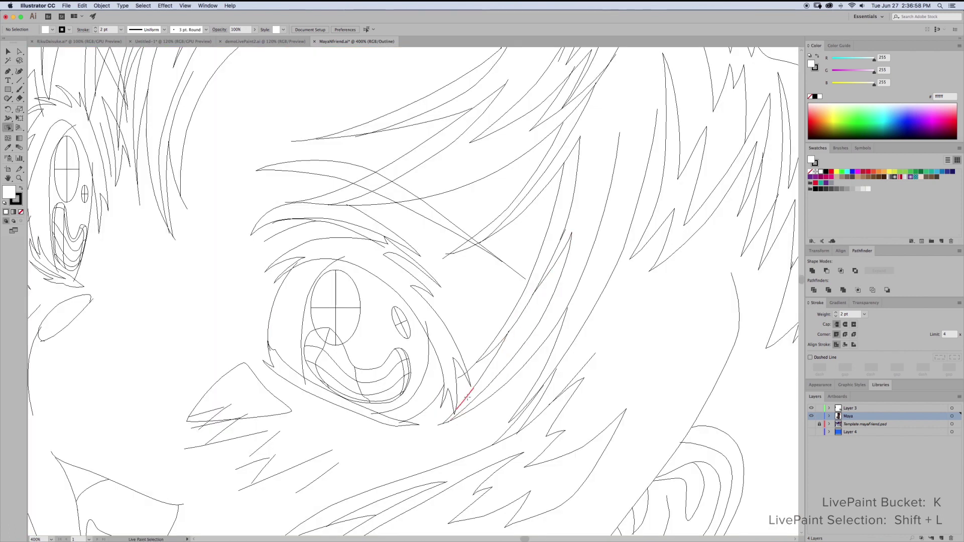
{"action": "left_click", "coordinate": [466, 373]}
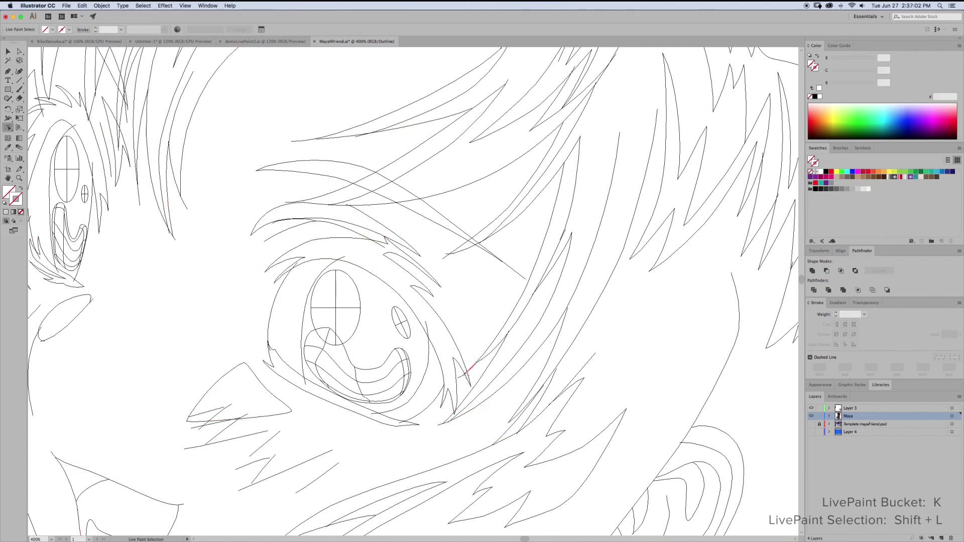
{"action": "key", "text": "super+y"}
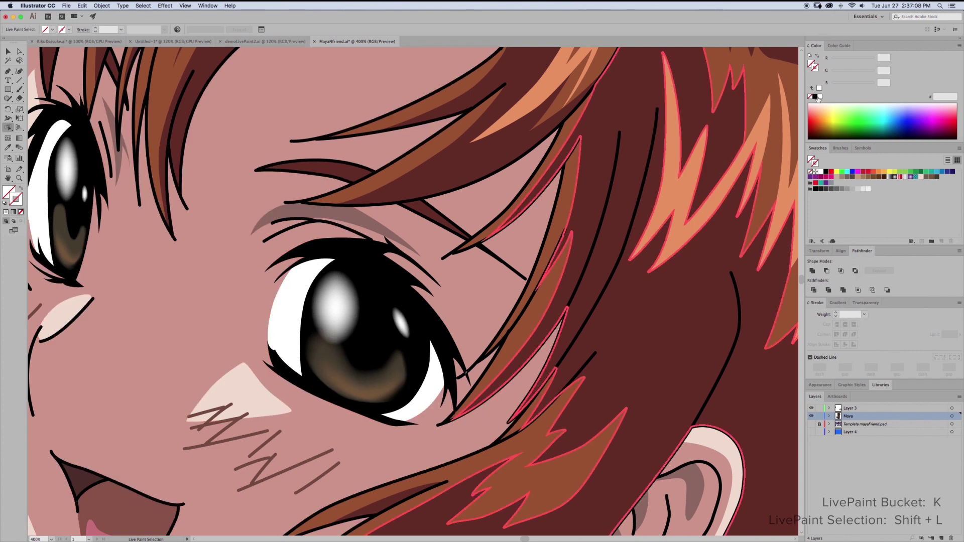
{"action": "left_click", "coordinate": [816, 97]}
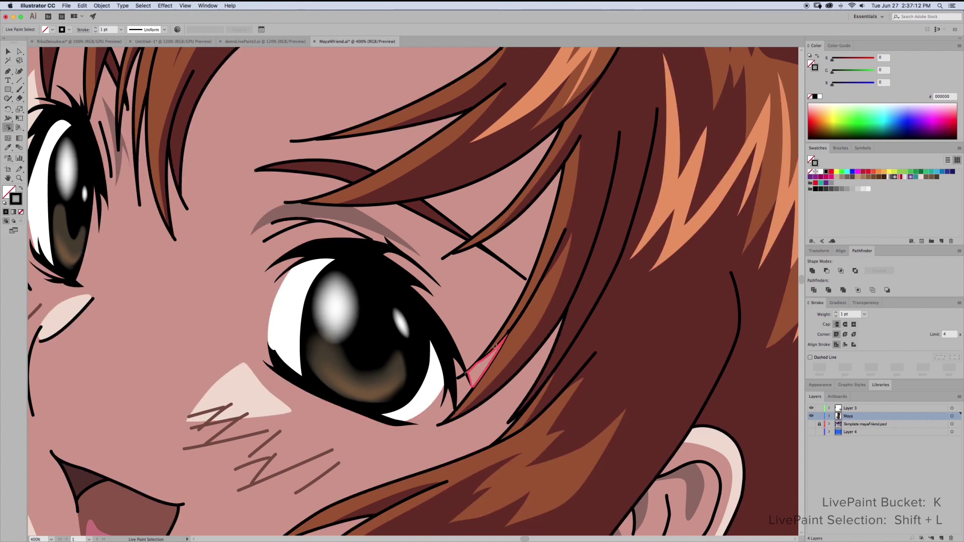
{"action": "left_click", "coordinate": [510, 332]}
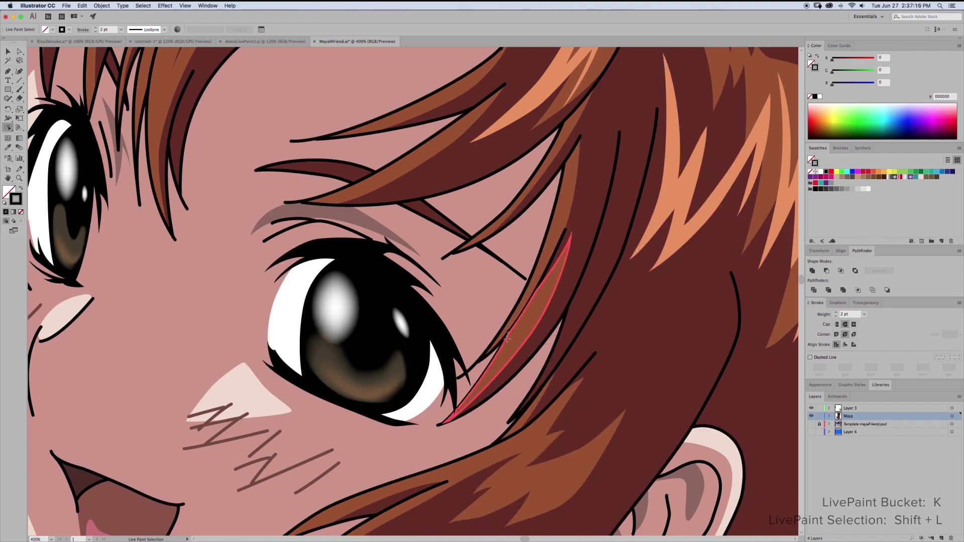
{"action": "key", "text": "Delete"}
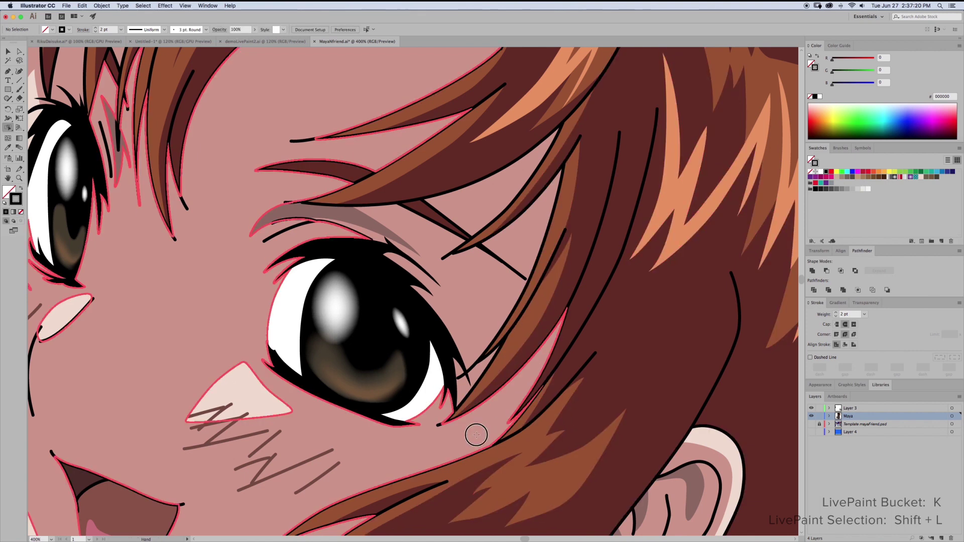
Extend the lower end of the neck line past the collar's upper edge into the light purple area.
{"action": "left_click_drag", "start_coordinate": [478, 435], "coordinate": [581, 221]}
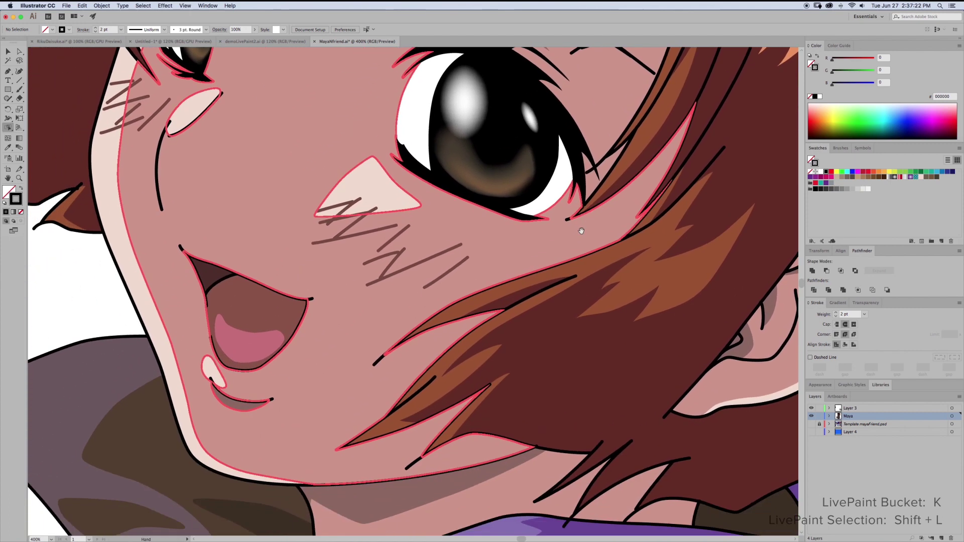
{"action": "left_click_drag", "start_coordinate": [528, 355], "coordinate": [517, 259]}
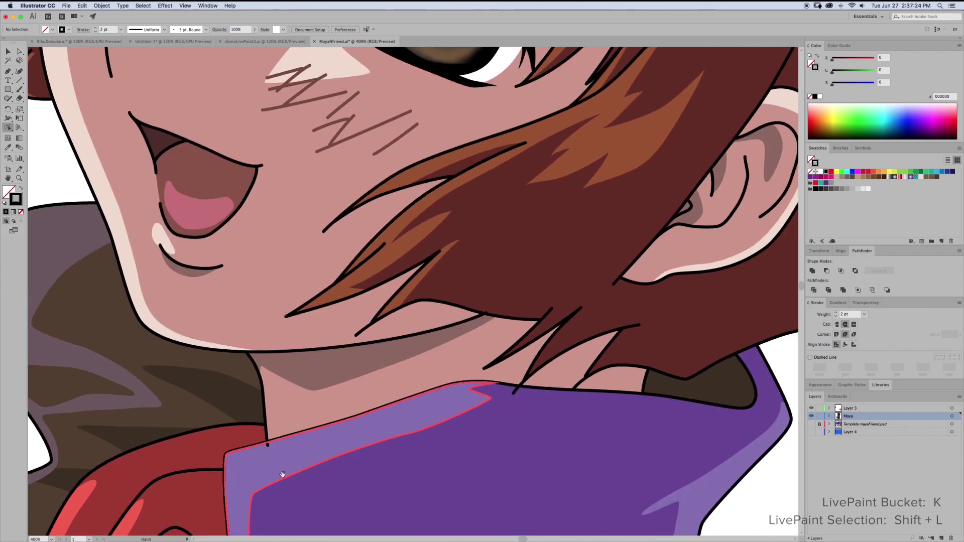
{"action": "left_click_drag", "start_coordinate": [280, 467], "coordinate": [359, 432]}
{"action": "left_click", "coordinate": [348, 411]}
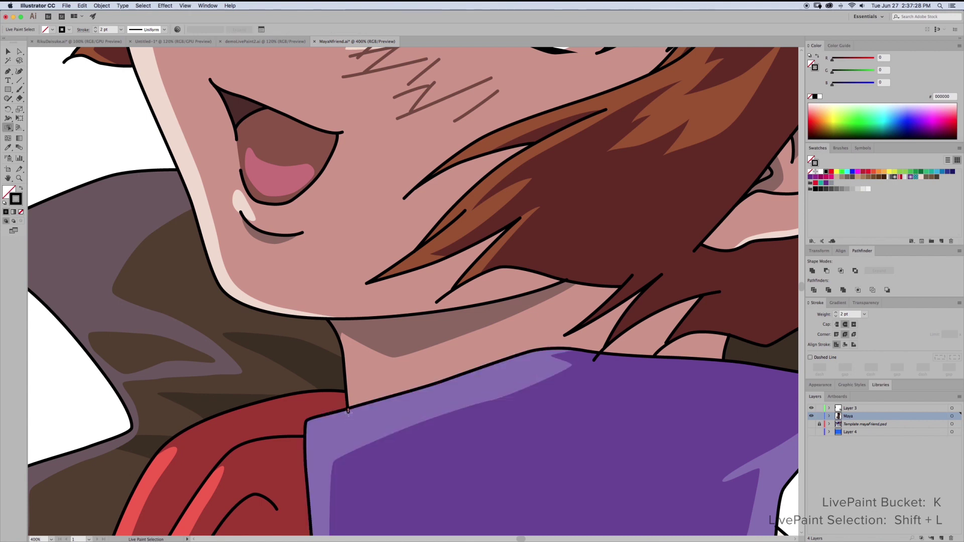
{"action": "key", "text": "a"}
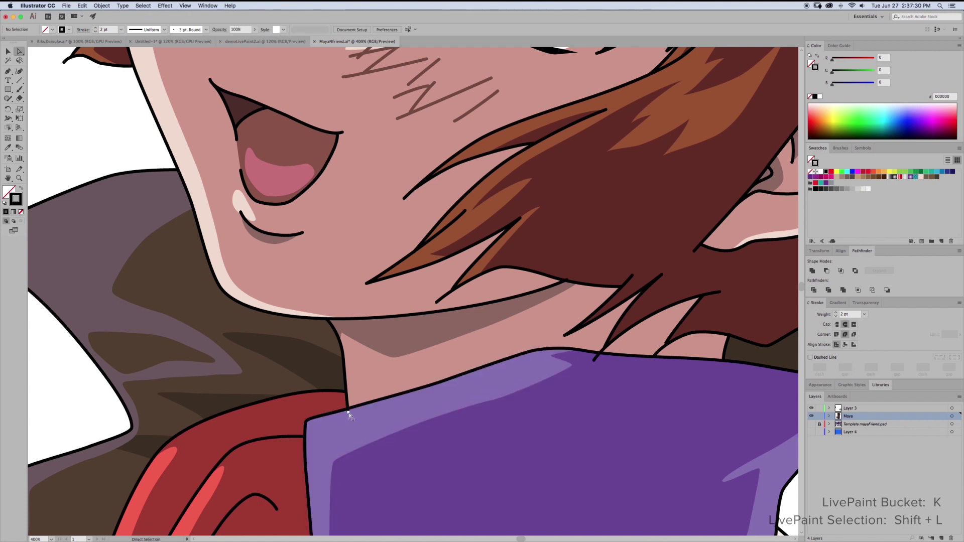
{"action": "left_click", "coordinate": [349, 413]}
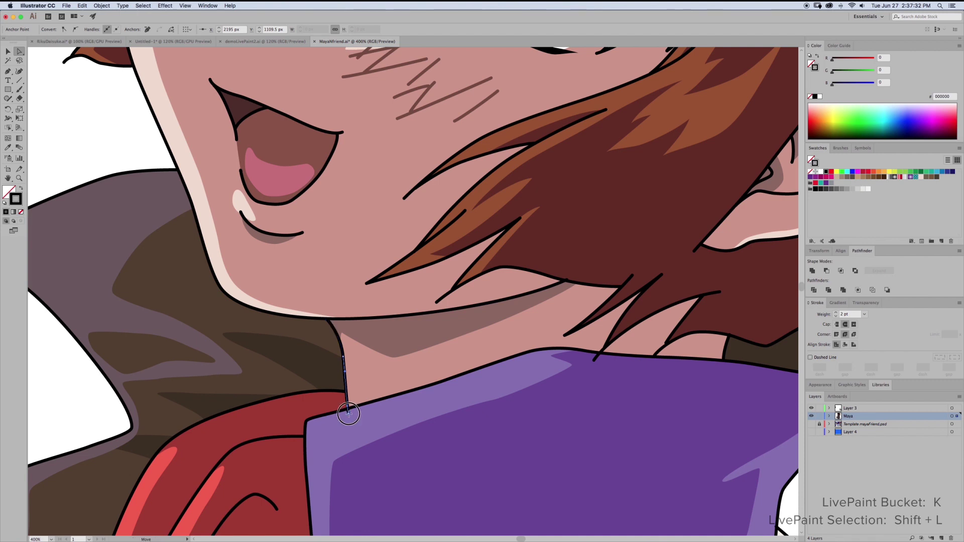
{"action": "left_click", "coordinate": [350, 418]}
{"action": "left_click_drag", "start_coordinate": [351, 424], "coordinate": [348, 416]}
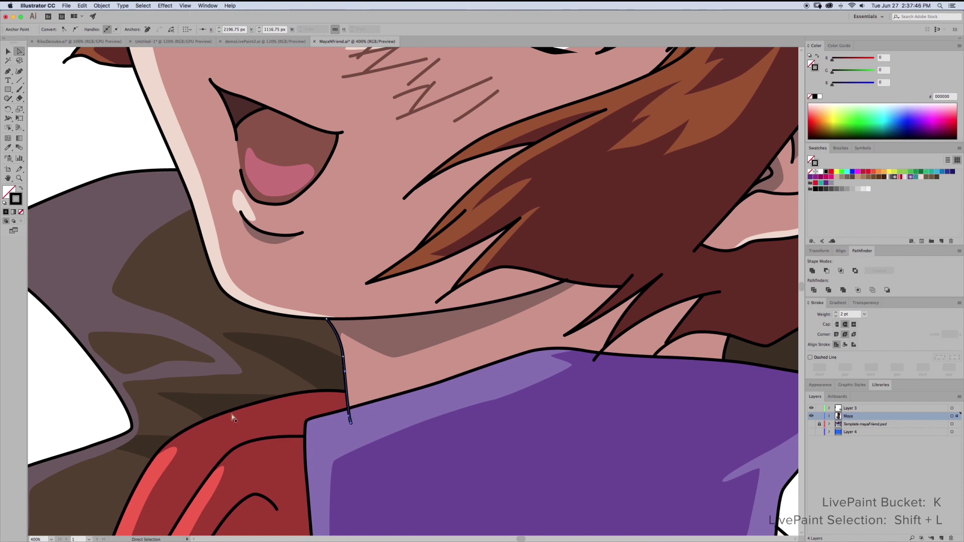
Delete the neck line's overshooting segment inside the collar using Live Paint Selection.
{"action": "key", "text": "shift+l"}
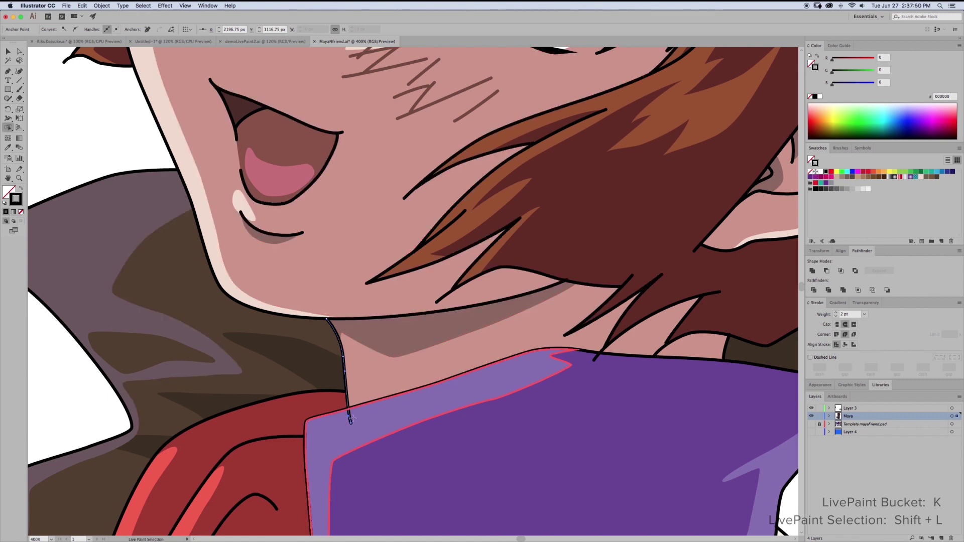
{"action": "left_click", "coordinate": [59, 411]}
{"action": "left_click", "coordinate": [349, 416]}
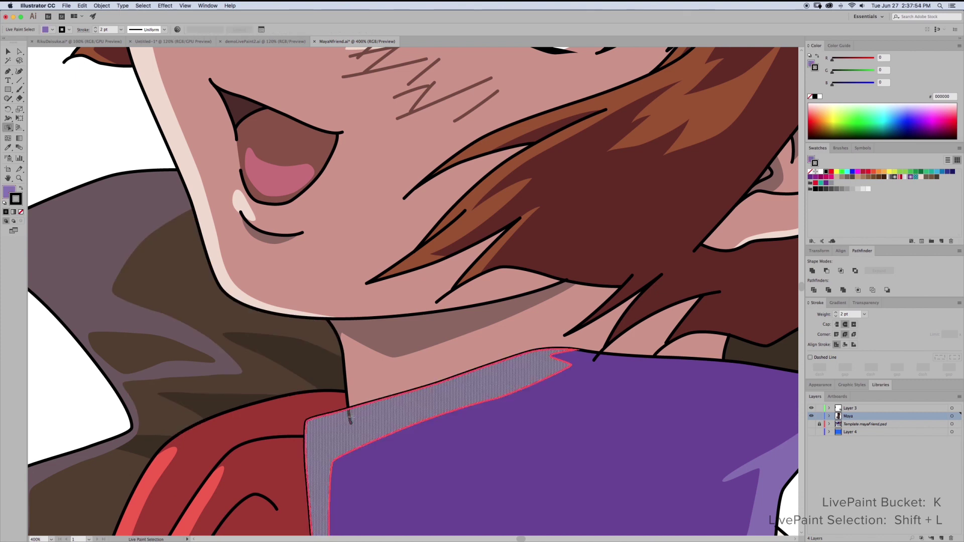
{"action": "left_click", "coordinate": [353, 419]}
{"action": "left_click", "coordinate": [350, 417]}
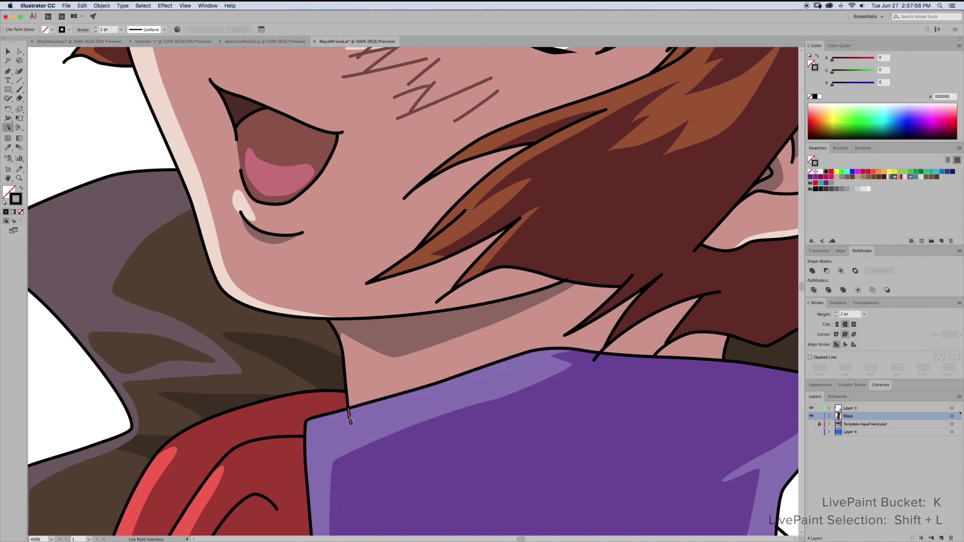
{"action": "key", "text": "Delete"}
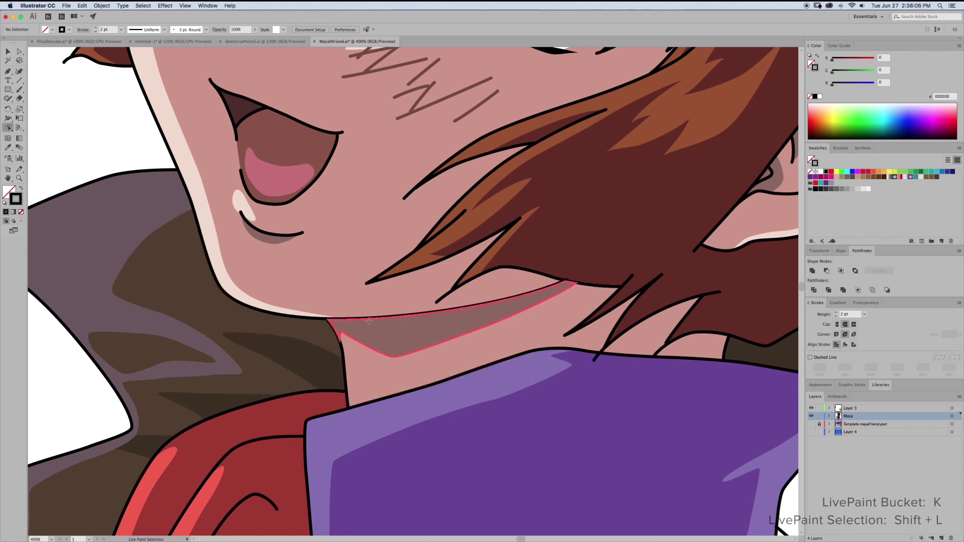
Inspect the line intersections where the jawline meets the hair and beside the cheek's hair lock using Live Paint Selection.
{"action": "left_click", "coordinate": [568, 279]}
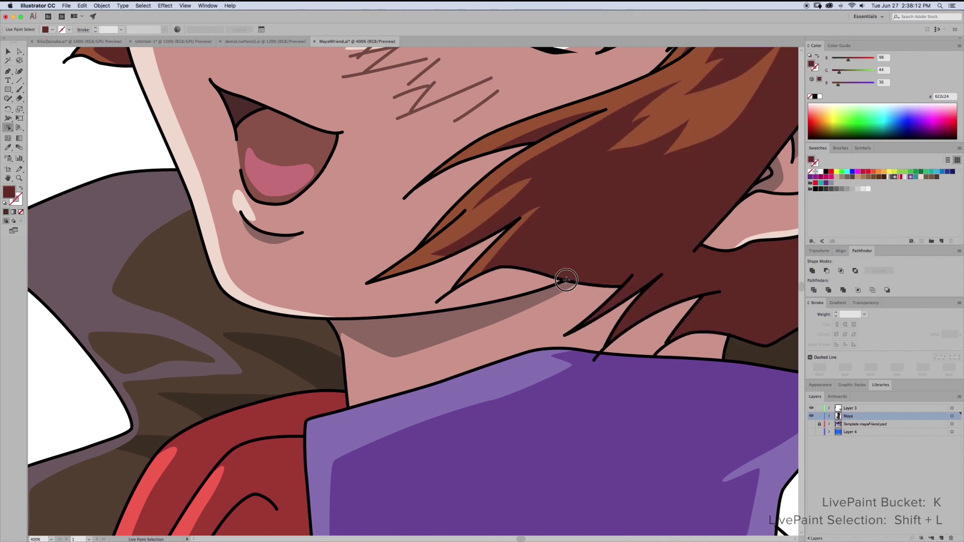
{"action": "left_click", "coordinate": [566, 280]}
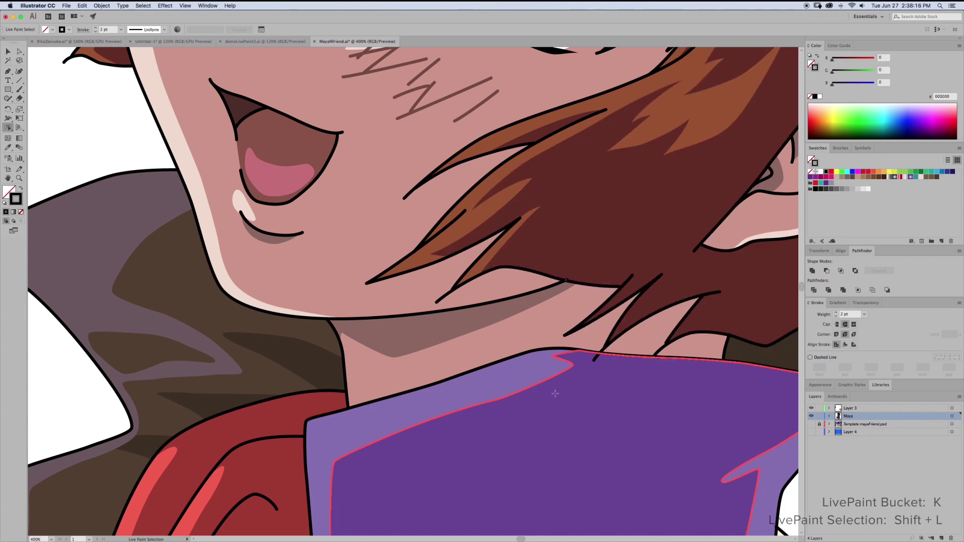
{"action": "key", "text": "super+shift+a"}
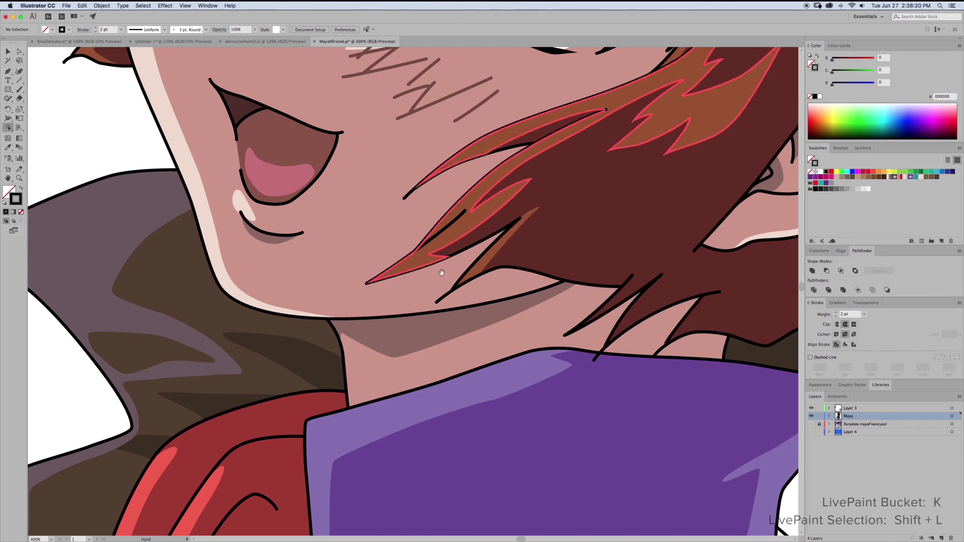
{"action": "left_click_drag", "start_coordinate": [442, 273], "coordinate": [609, 406]}
{"action": "left_click_drag", "start_coordinate": [303, 298], "coordinate": [284, 342]}
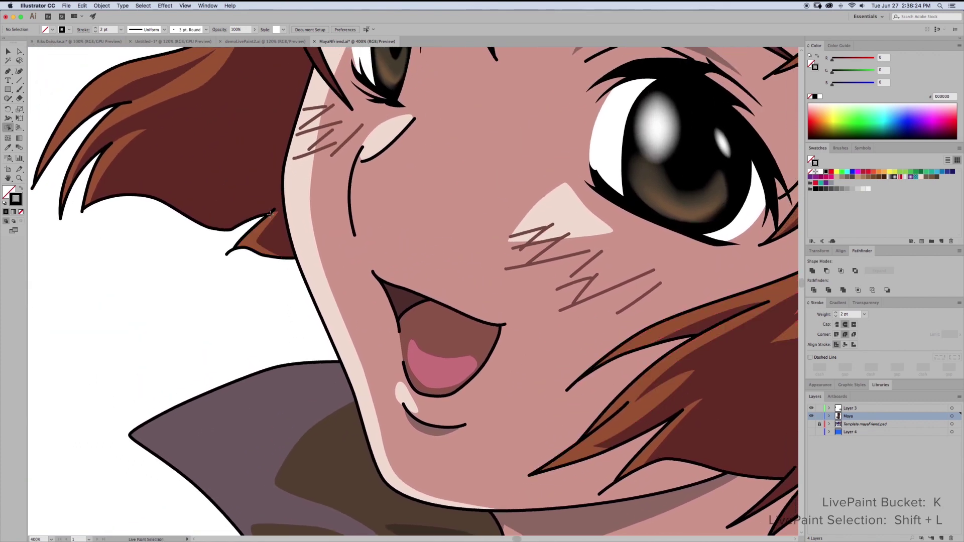